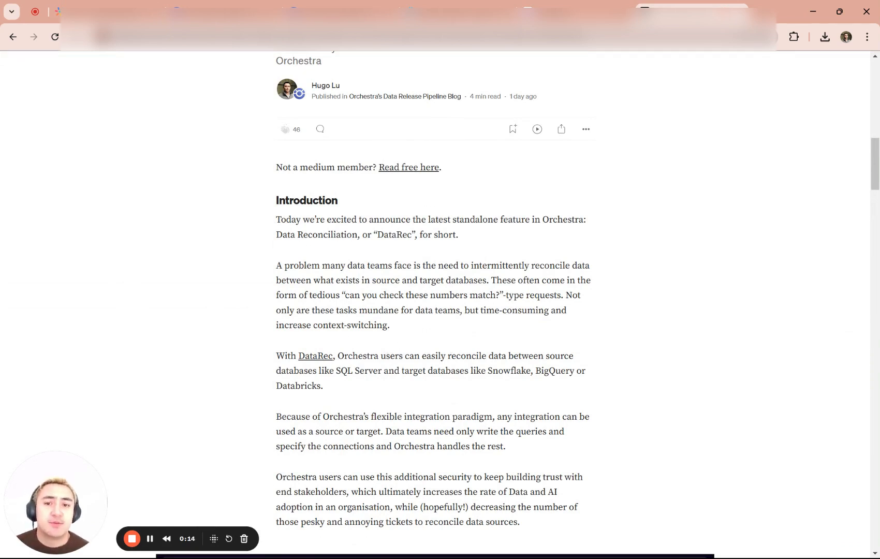
drag(355, 392, 302, 371)
click(358, 389)
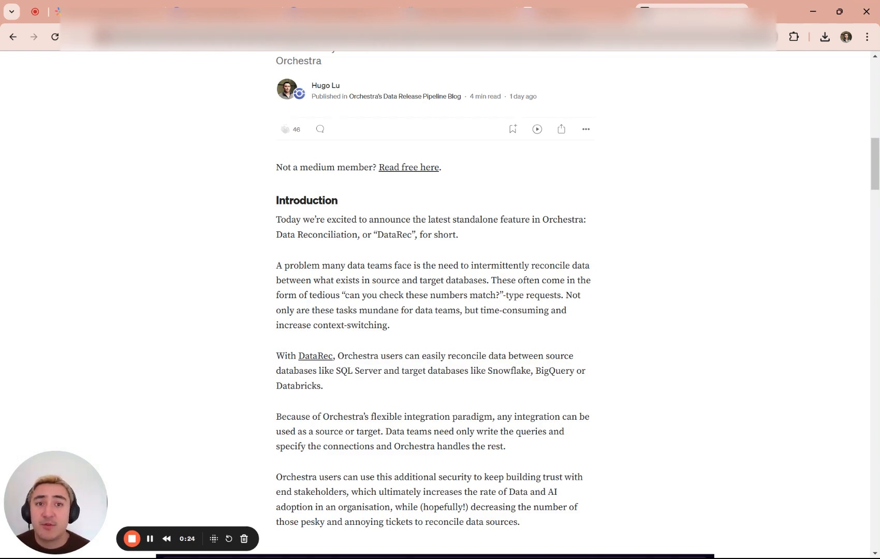
Switch to the Excalidraw diagram and examine the replication flow from SQL Server to Snowflake through Kafka or CDC
click(576, 12)
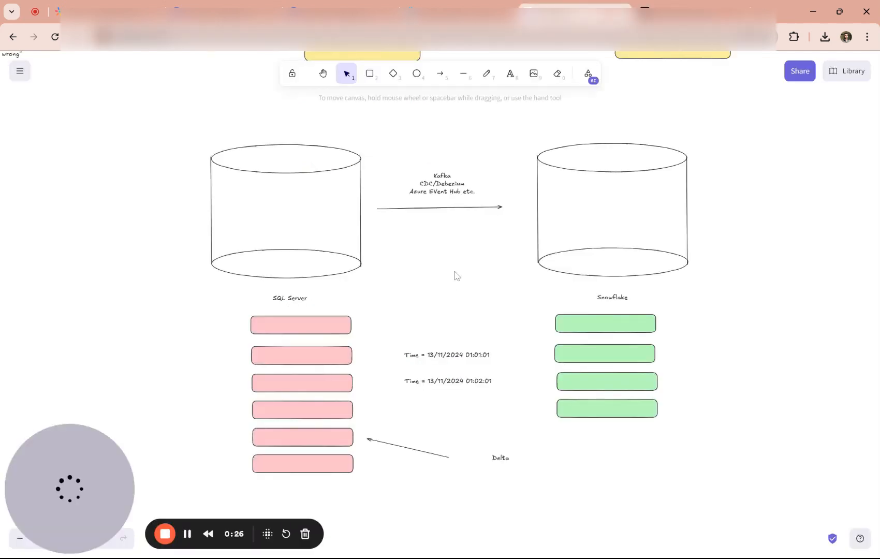
mouse_move(454, 271)
mouse_down()
mouse_move(470, 277)
mouse_move(459, 278)
mouse_up()
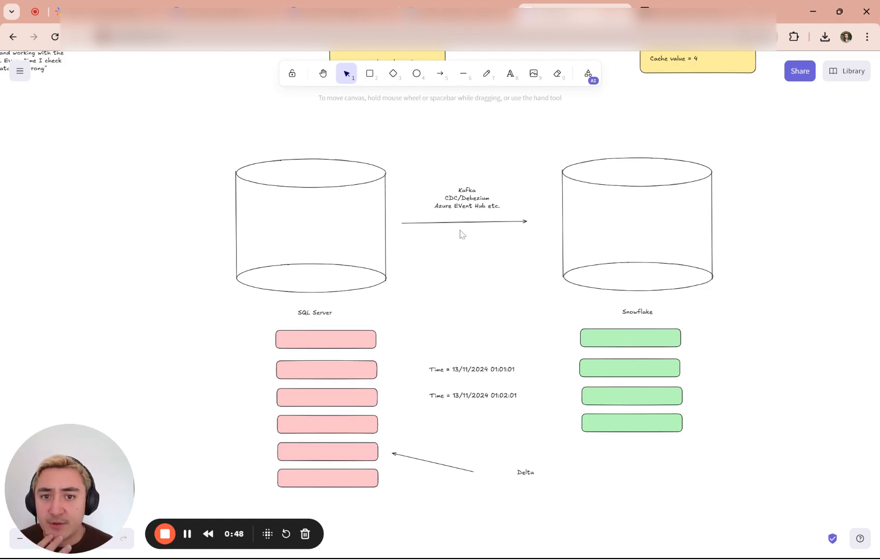
click(461, 199)
scroll(484, 279, up, 2)
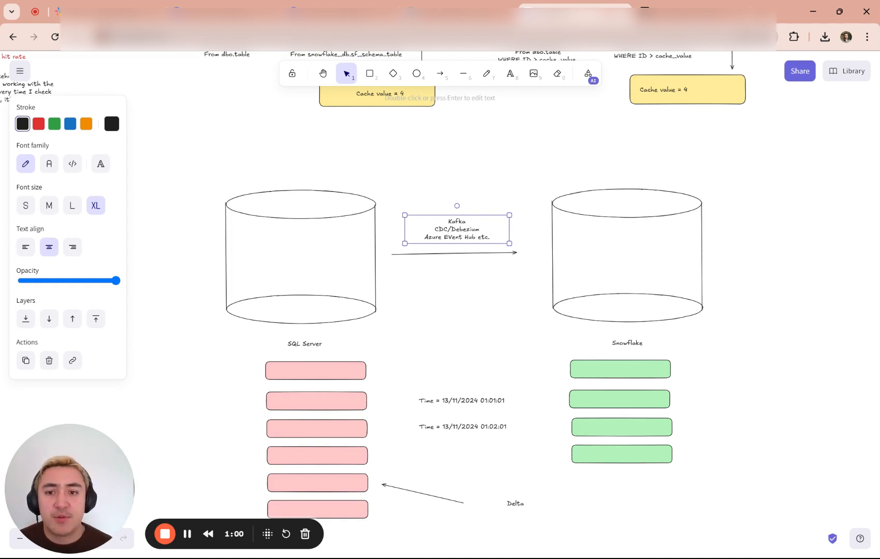
click(347, 317)
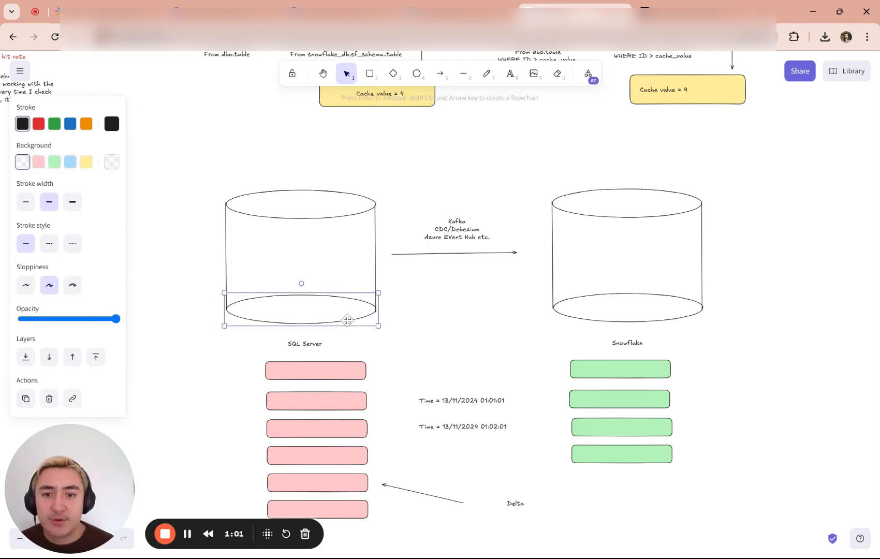
click(740, 340)
click(456, 226)
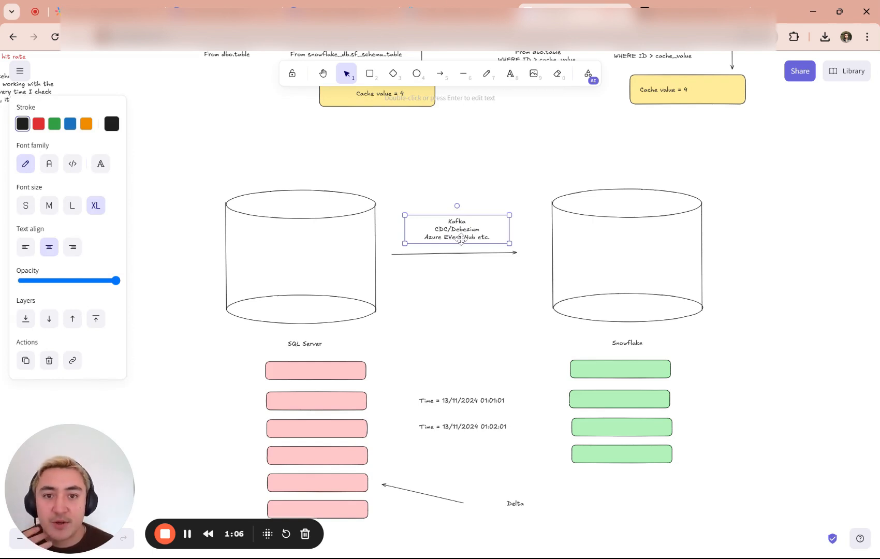
click(469, 294)
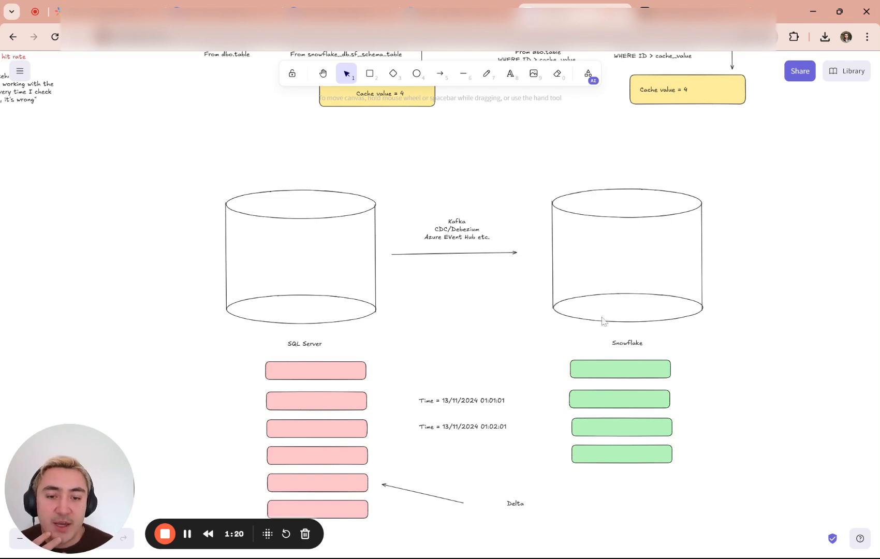
mouse_move(482, 308)
mouse_down()
mouse_move(493, 433)
mouse_move(479, 315)
mouse_up()
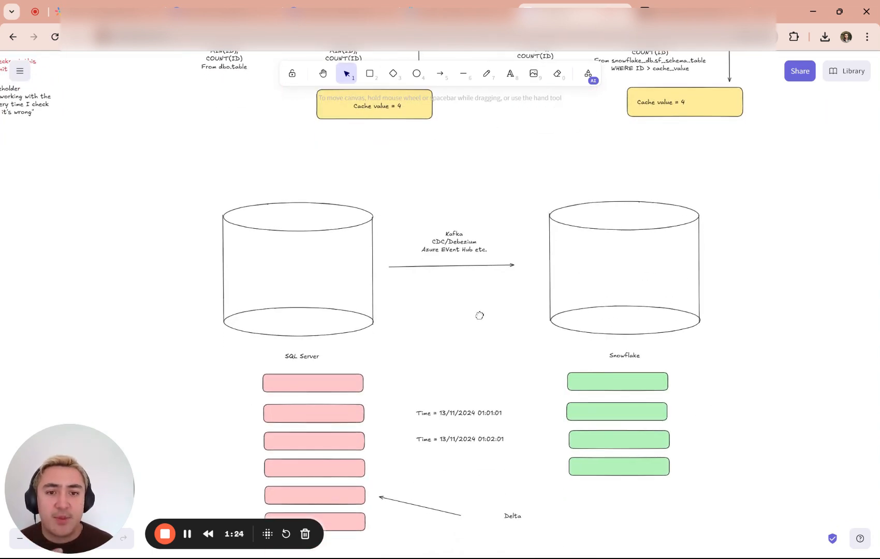
drag(477, 344, 460, 290)
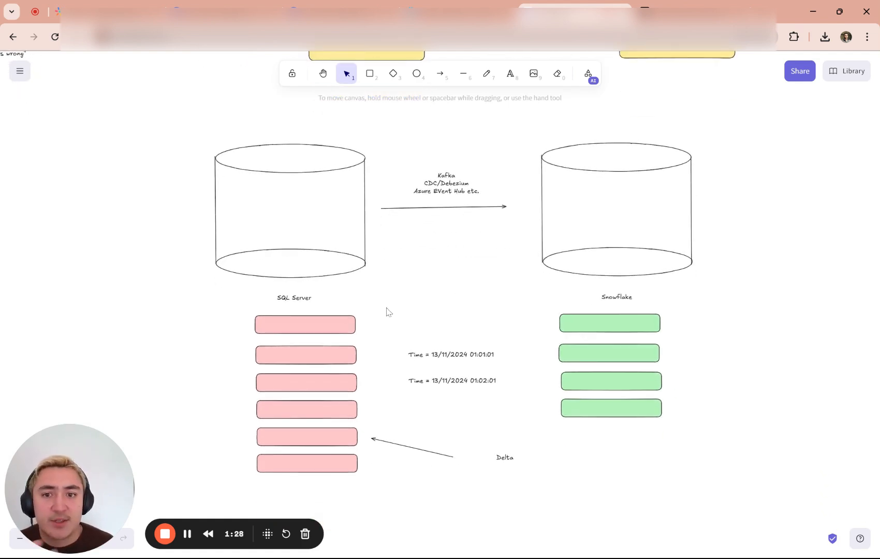
Compare the SQL Server rows with the Snowflake rows in the diagram, including the timestamps, the delta rows and the query test sketches
click(454, 354)
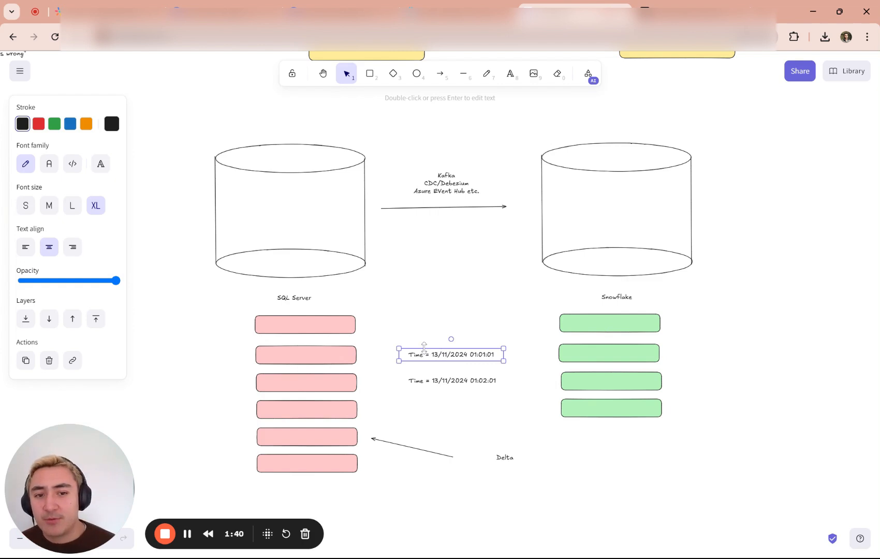
click(334, 496)
drag(333, 495, 317, 315)
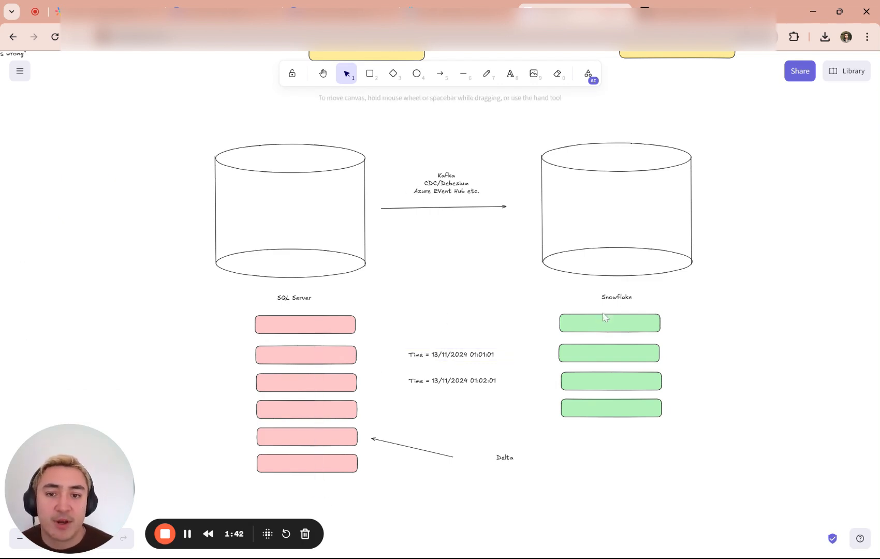
click(621, 411)
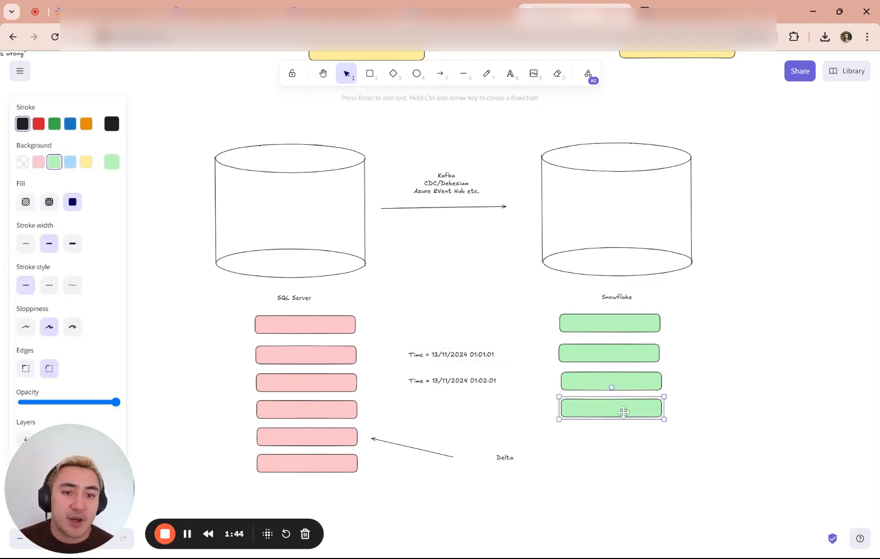
click(592, 386)
click(595, 353)
click(590, 330)
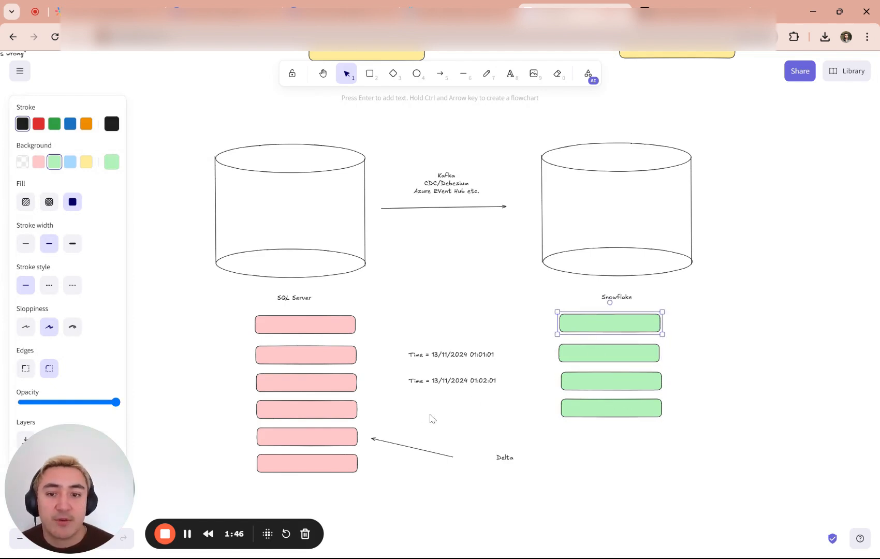
click(334, 411)
shift+click(333, 386)
shift+click(331, 356)
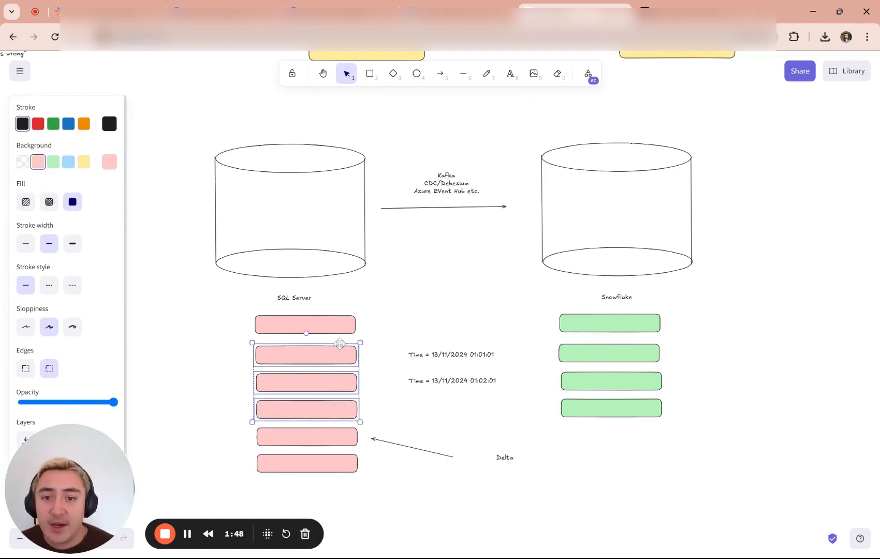
shift+click(336, 329)
click(334, 464)
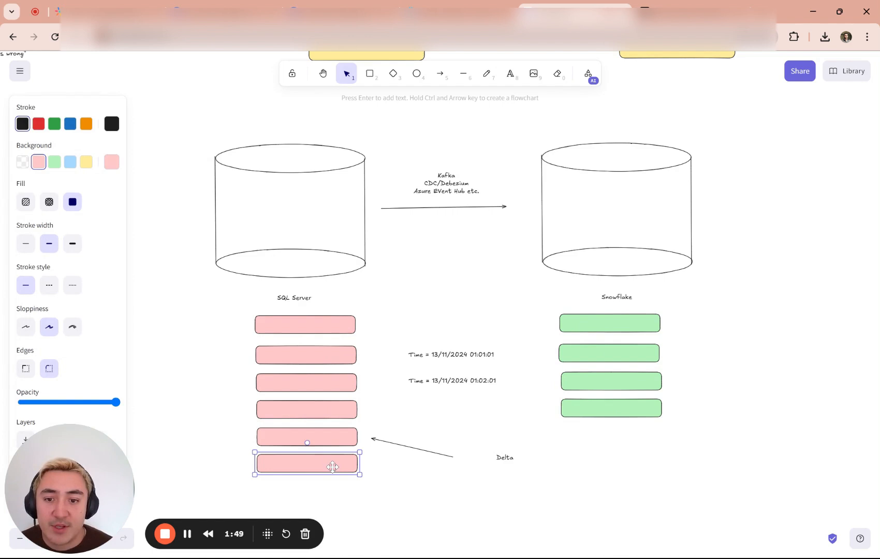
shift+click(337, 438)
click(510, 440)
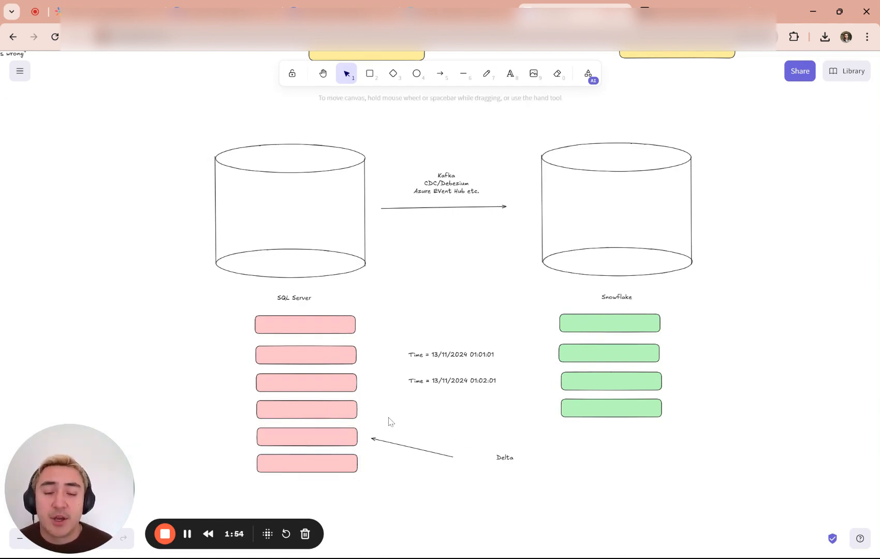
scroll(388, 424, up, 7)
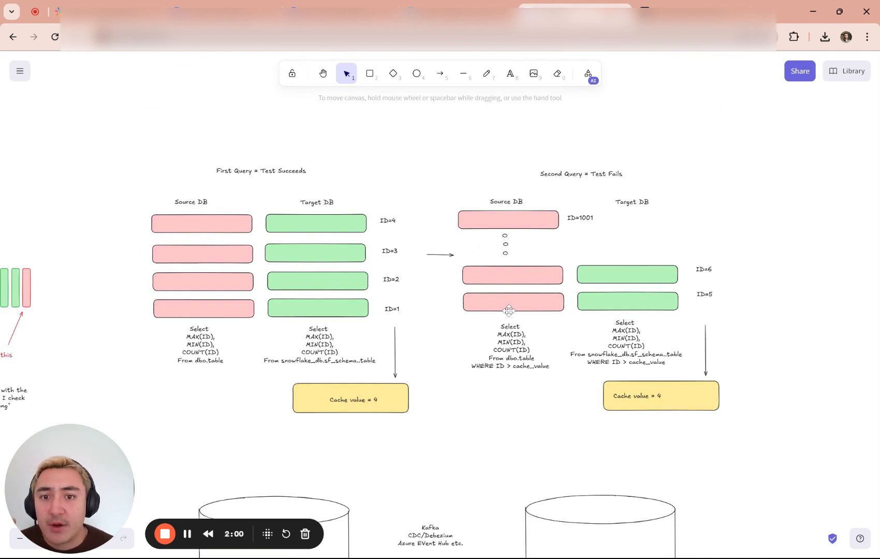
scroll(458, 461, down, 7)
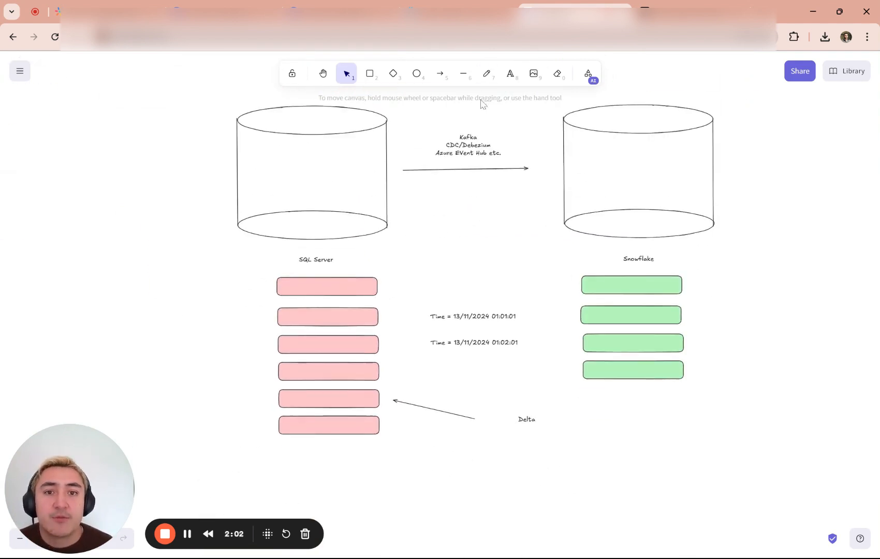
drag(454, 221, 453, 222)
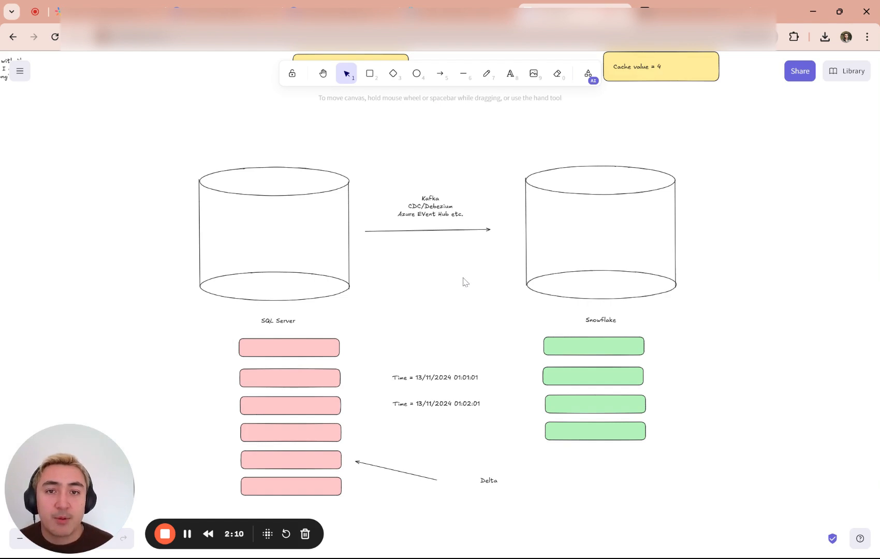
Switch to the Snowflake Stream Testing worksheet and run the CREATE OR REPLACE TABLE statement for dummy_stream_table
click(455, 12)
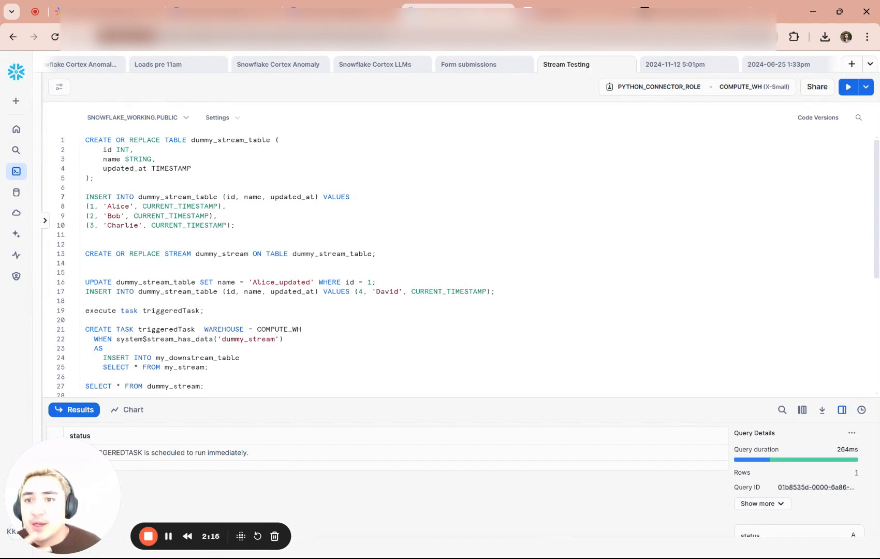
drag(94, 178, 86, 139)
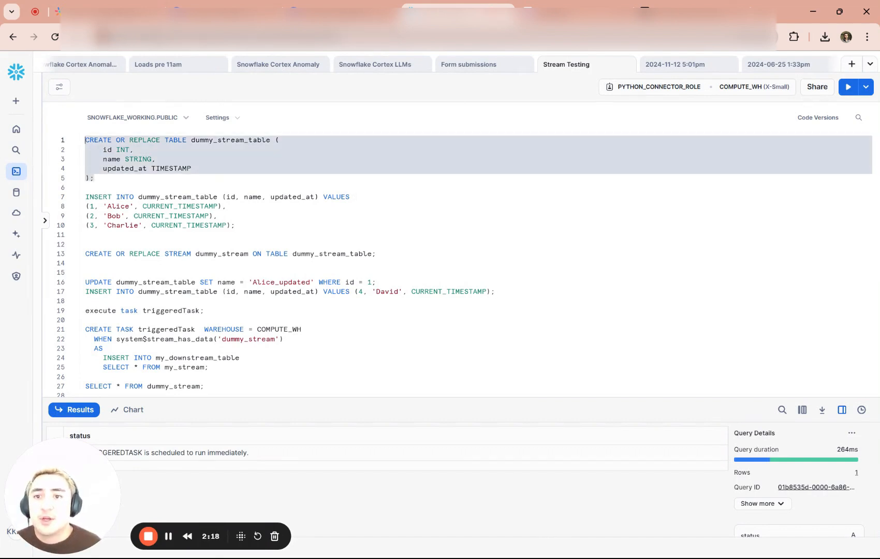
key(ctrl+Return)
Run the INSERT statement that adds the three sample rows to dummy_stream_table
click(130, 225)
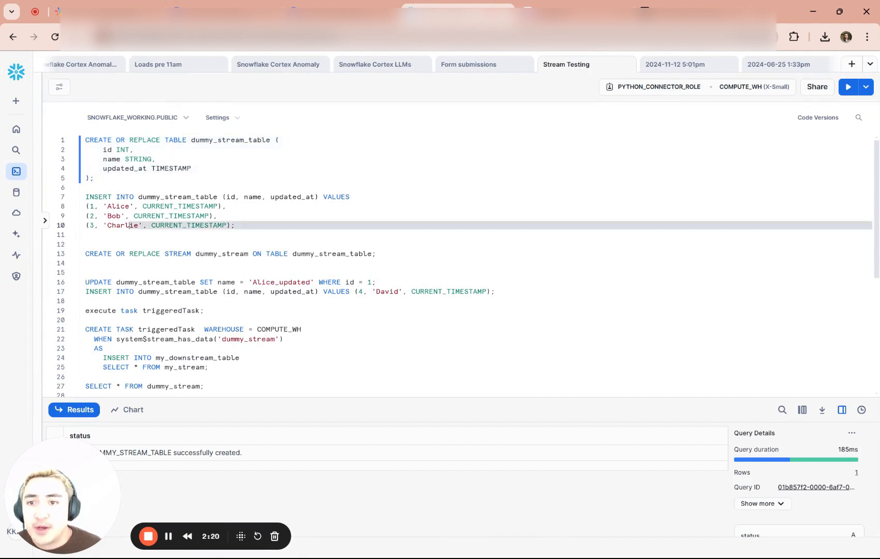
drag(130, 225, 80, 202)
key(ctrl+Return)
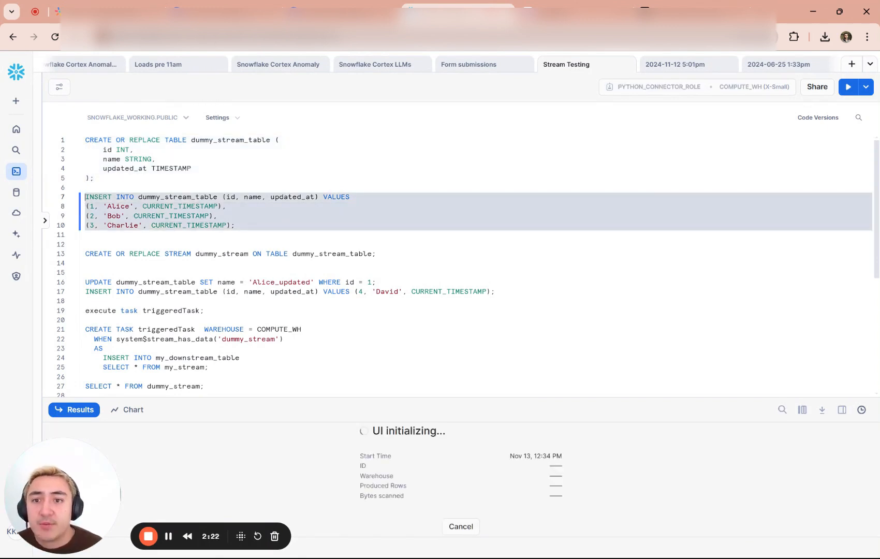
click(218, 197)
Add the query "select*from dummy_stream_table;" below the INSERT statement, run it, and shrink the results area
click(86, 235)
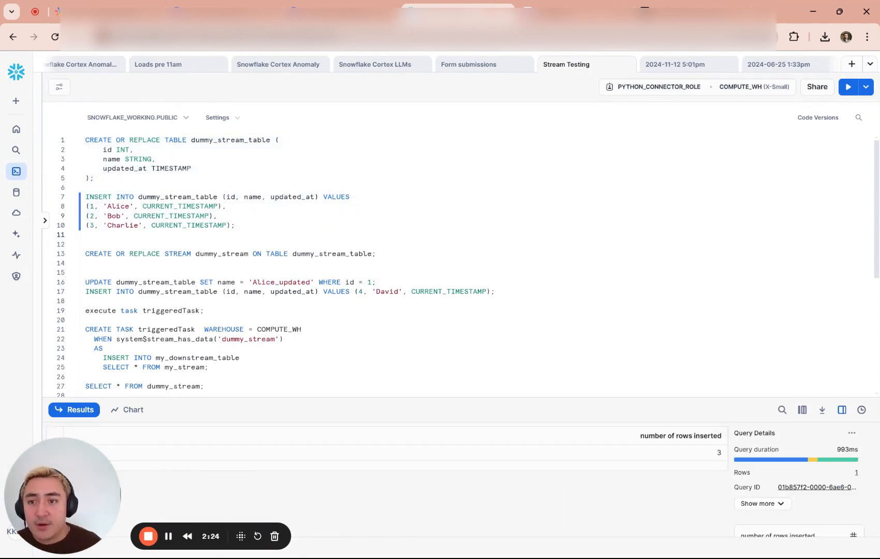
key(Return)
text(select*from dummy_stream_table)
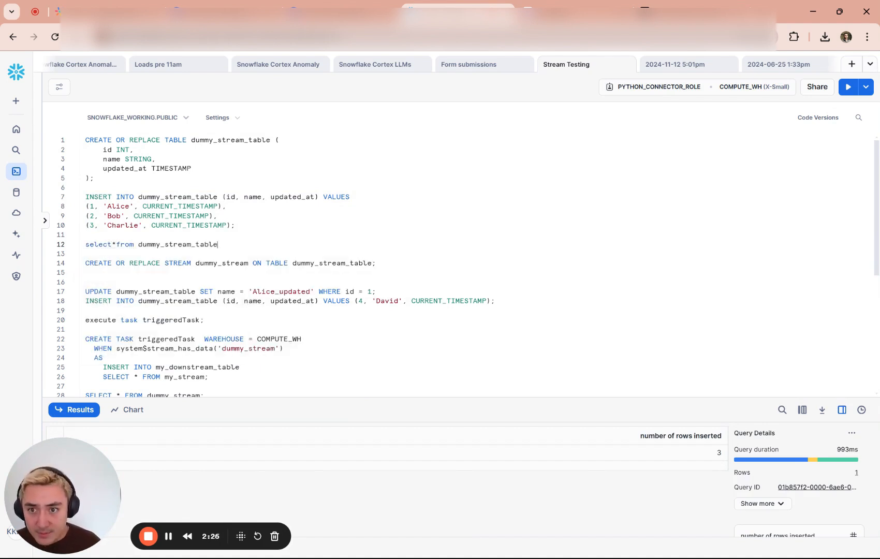
text(;)
key(shift+Up)
key(ctrl+Return)
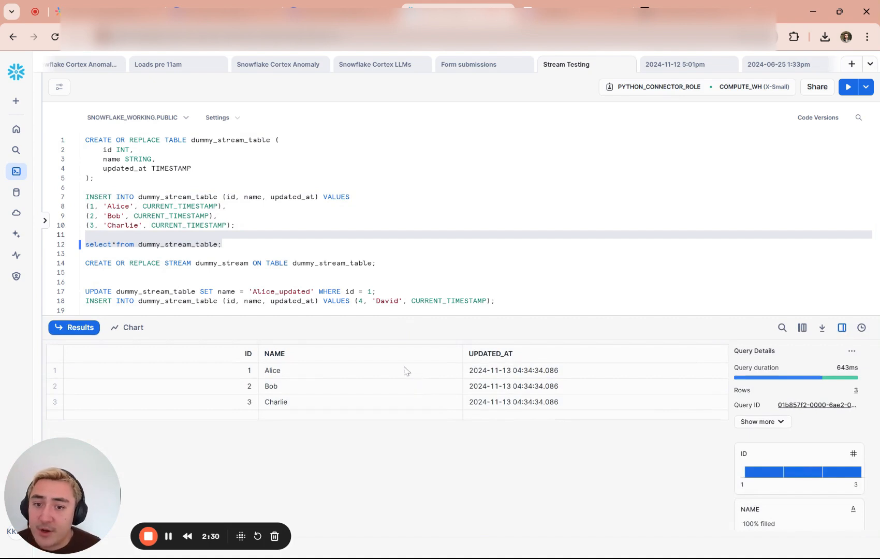
drag(326, 341, 326, 380)
Examine the rest of the worksheet: the stream creation, update, task, and dummy_insert_table statements
click(198, 292)
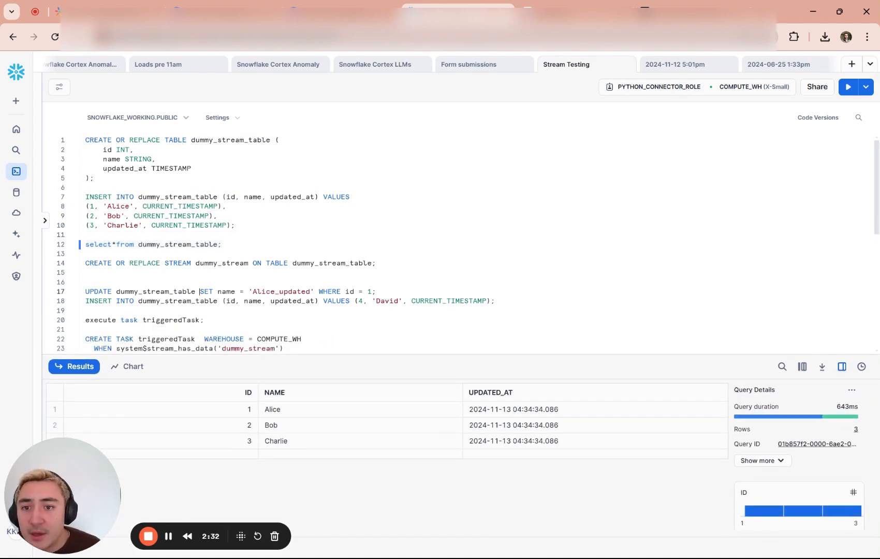
scroll(198, 292, down, 1)
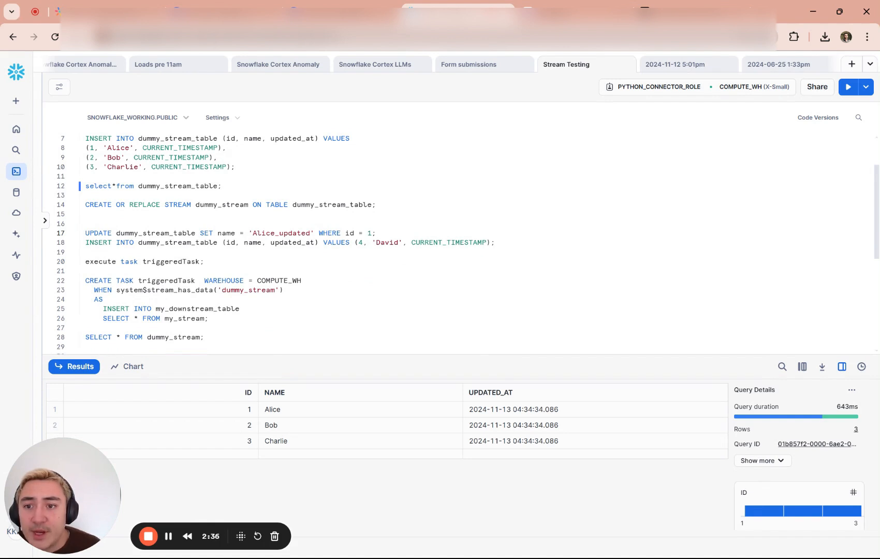
scroll(466, 243, down, 3)
scroll(466, 243, up, 3)
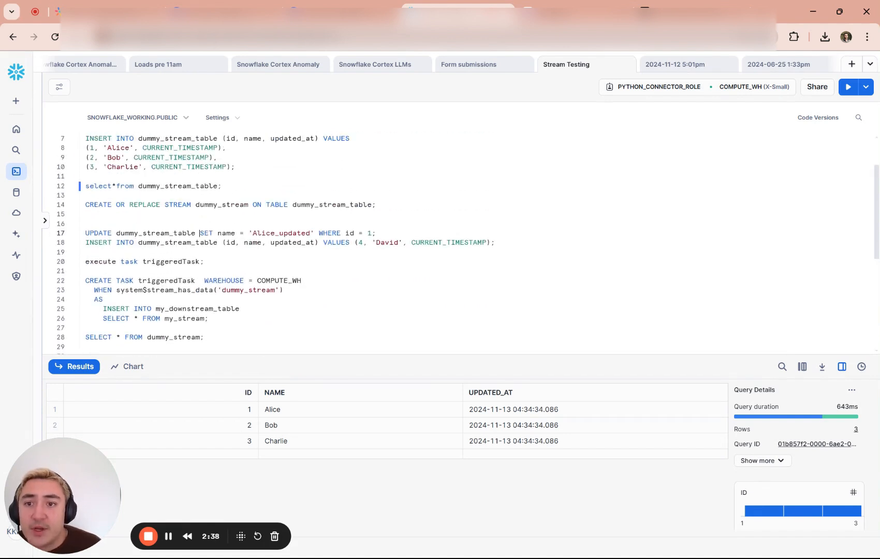
drag(86, 204, 181, 233)
click(176, 252)
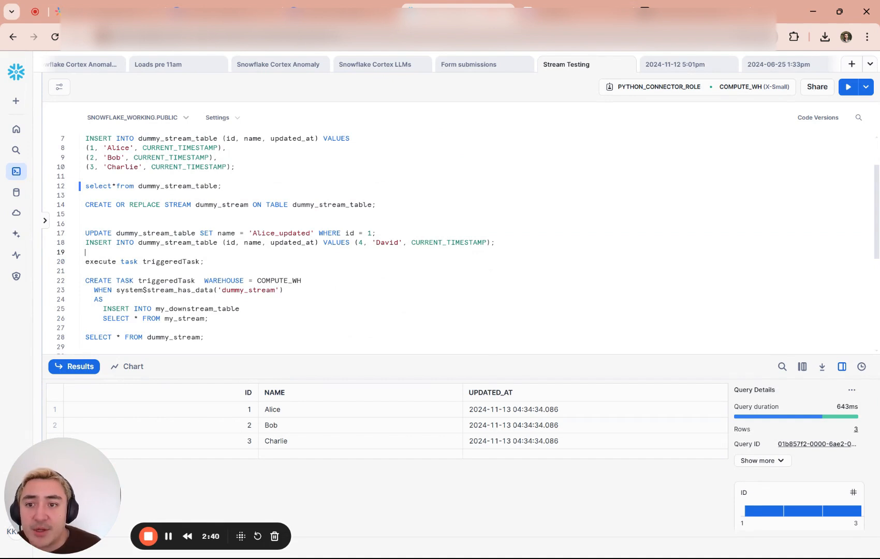
scroll(465, 243, down, 3)
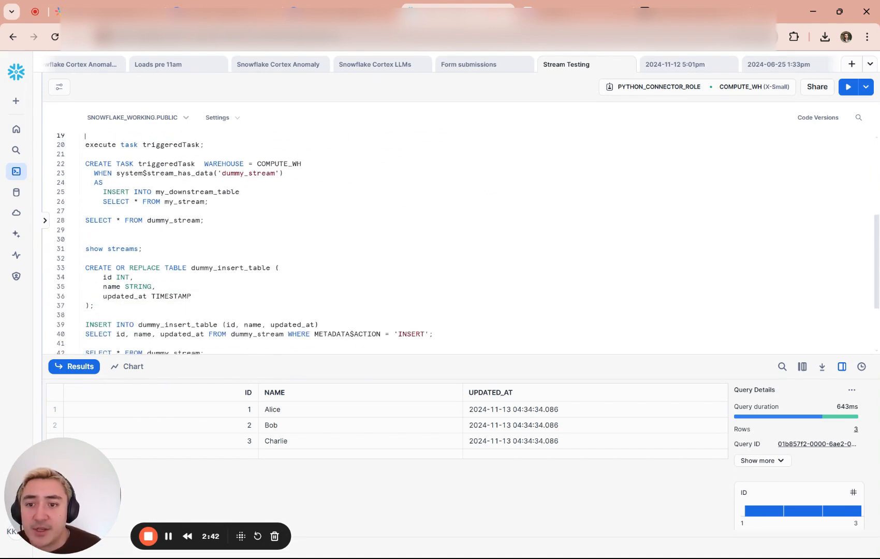
scroll(466, 243, down, 2)
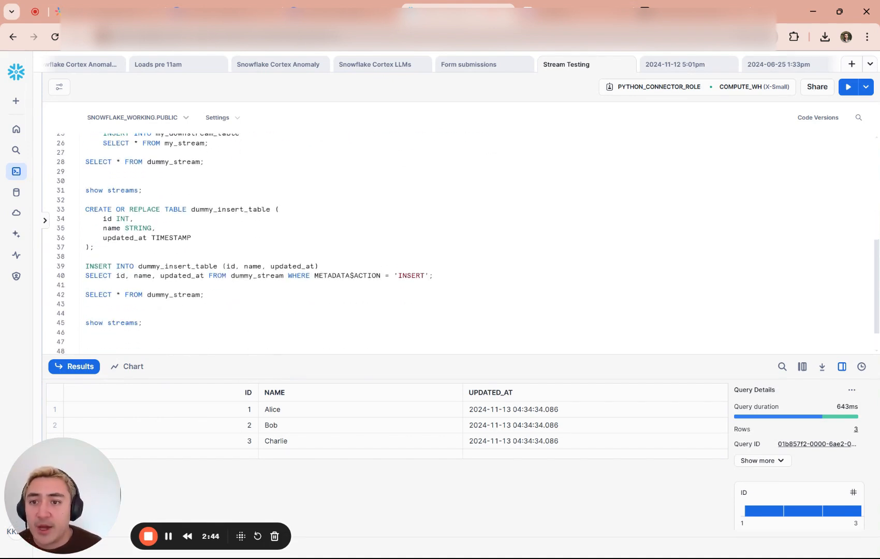
drag(95, 247, 81, 214)
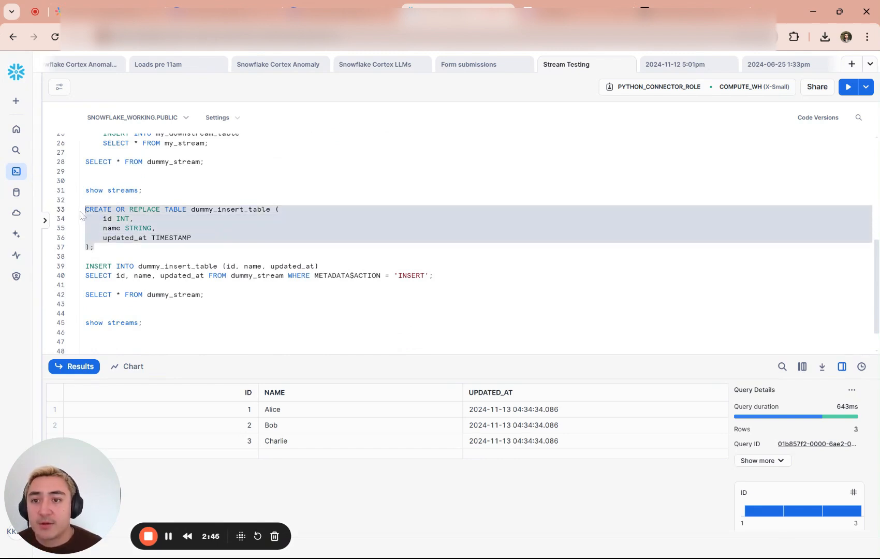
Duplicate the dummy_stream_table CREATE and INSERT statements below the "select*from dummy_stream_table;" query, followed by blank lines
scroll(81, 214, up, 6)
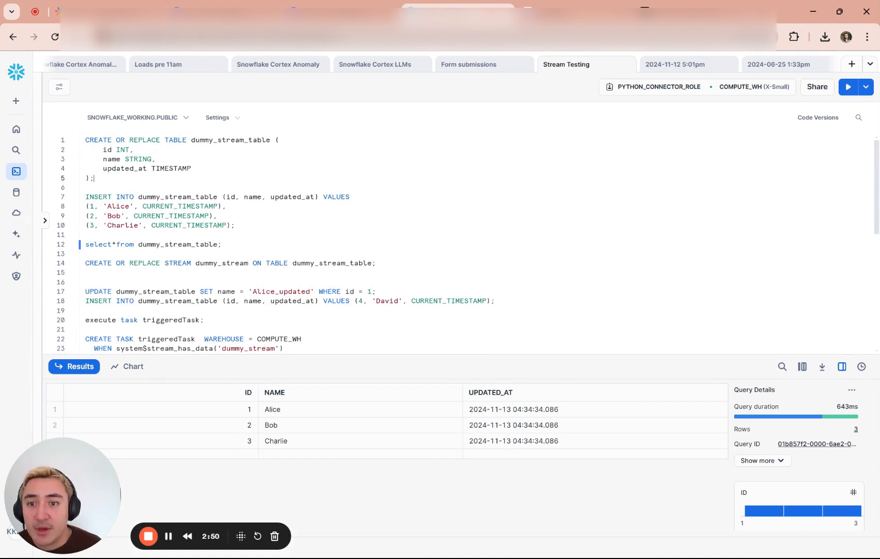
drag(235, 226, 85, 141)
key(ctrl+c)
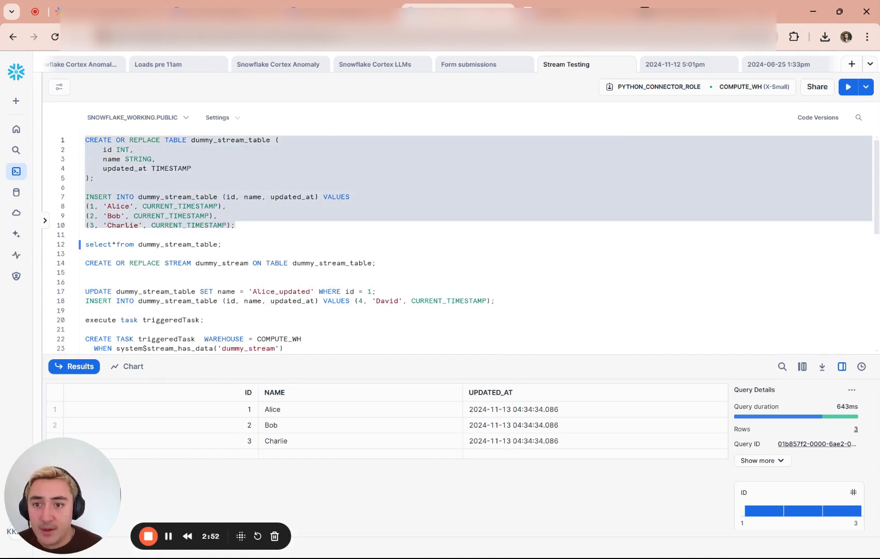
click(222, 244)
key(Return)
key(Return)
key(ctrl+v)
key(Return)
key(Return)
key(Return)
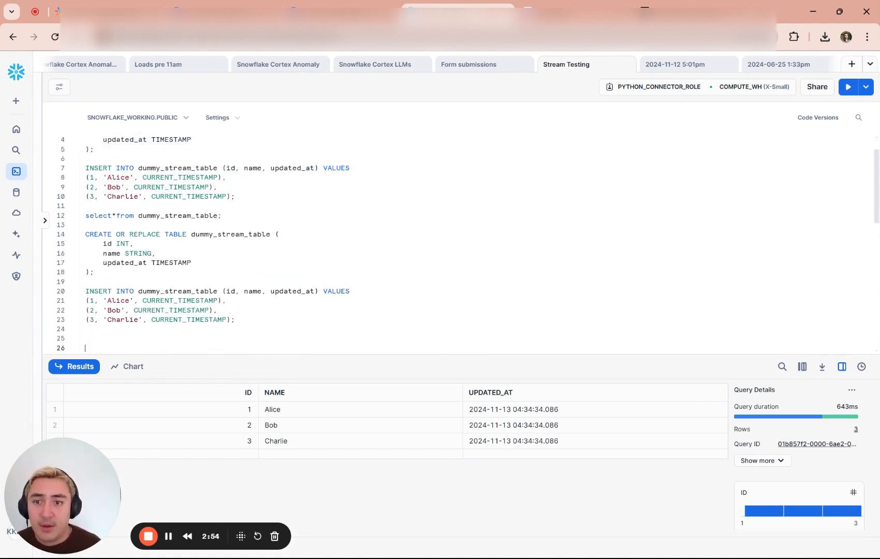
Rename the table to dummy_target_table in both the copied CREATE and INSERT statements
click(243, 234)
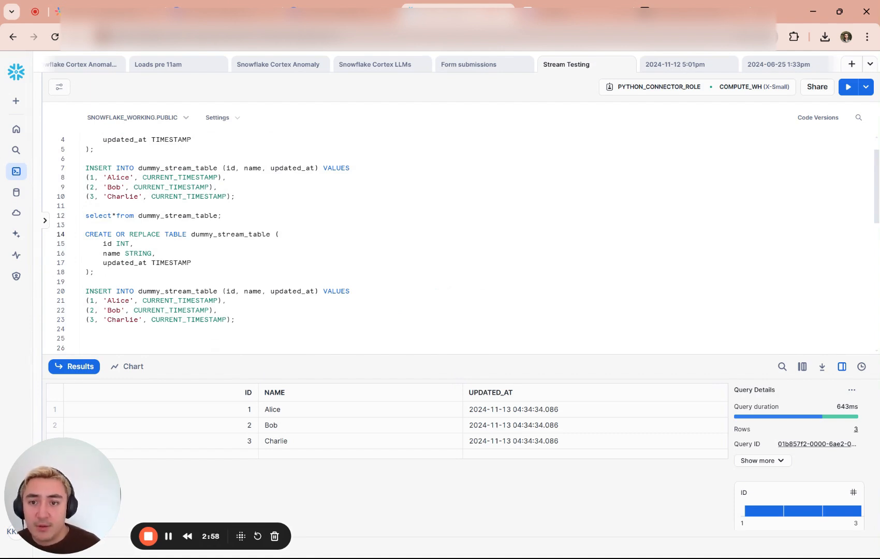
key(BackSpace)
key(BackSpace)
key(BackSpace)
key(BackSpace)
key(BackSpace)
key(BackSpace)
text(tar)
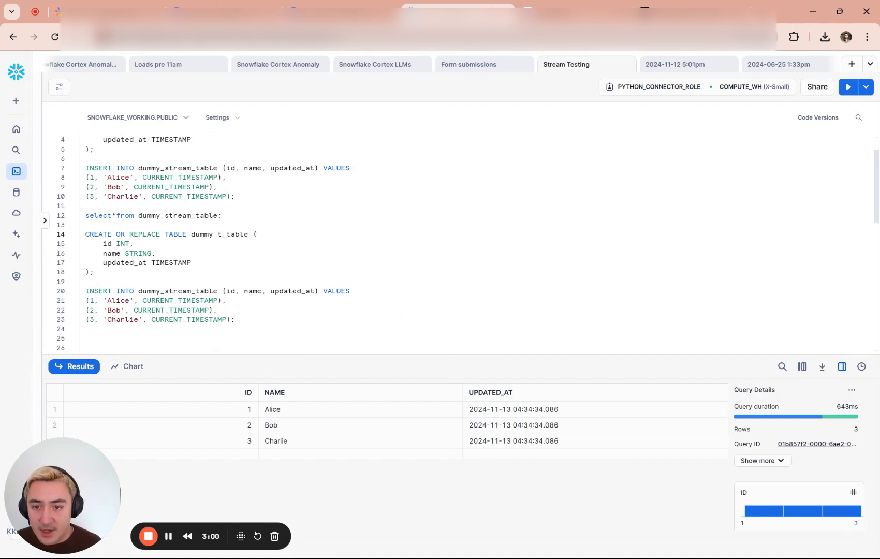
text(get)
key(ctrl+shift+Left)
key(ctrl+c)
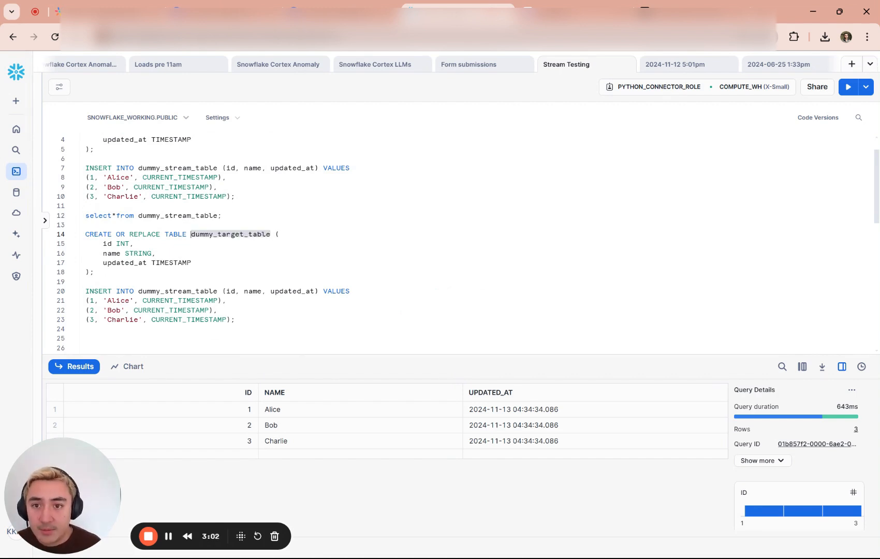
double_click(182, 291)
key(ctrl+v)
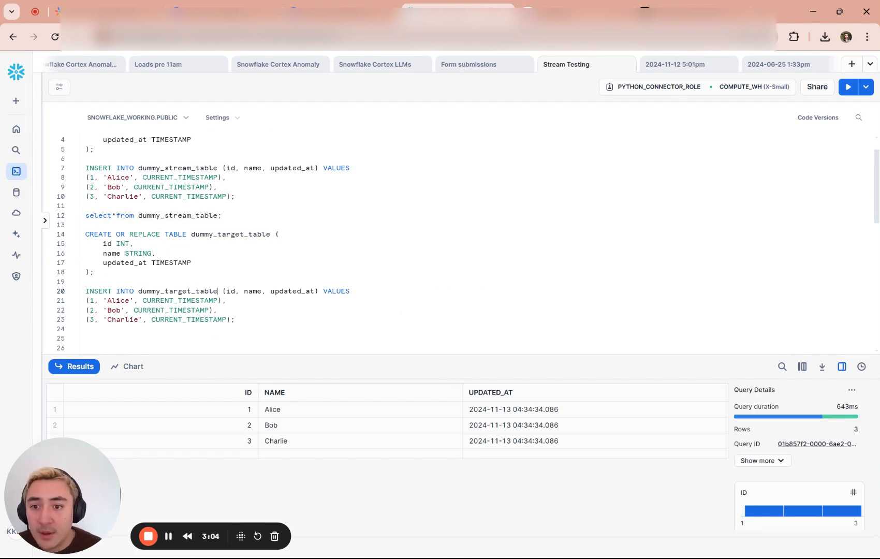
Run the CREATE OR REPLACE TABLE and INSERT statements for dummy_target_table together
drag(235, 320, 85, 233)
key(ctrl+Return)
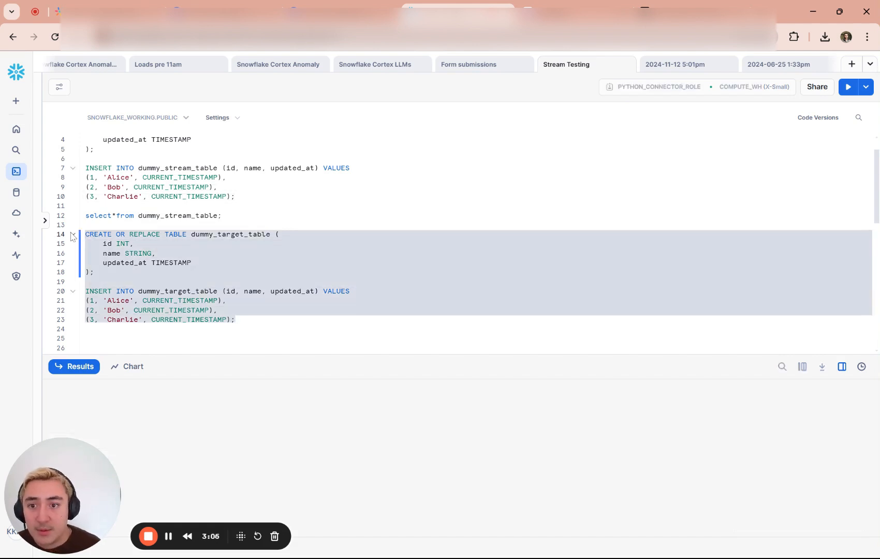
click(137, 330)
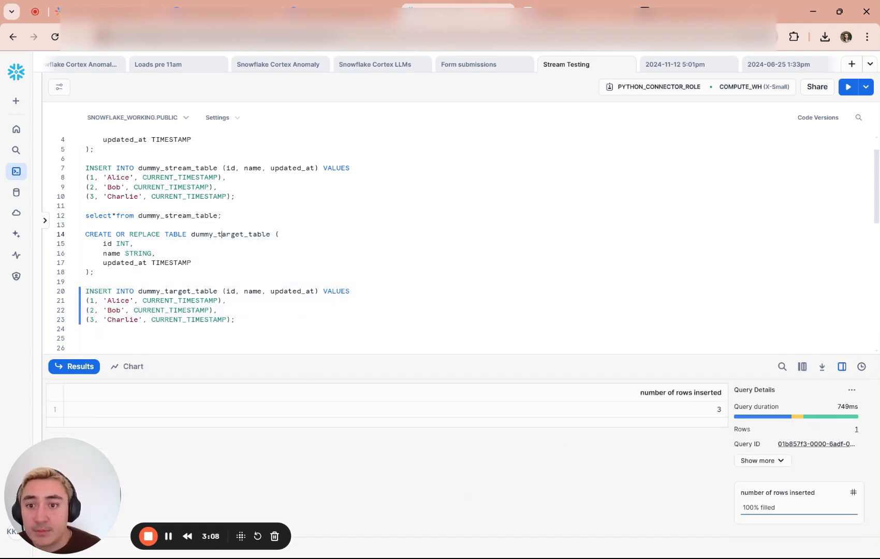
Add the query "select*from dummy_target_table;" below the copied INSERT statement and run it
double_click(222, 235)
click(155, 337)
text(s)
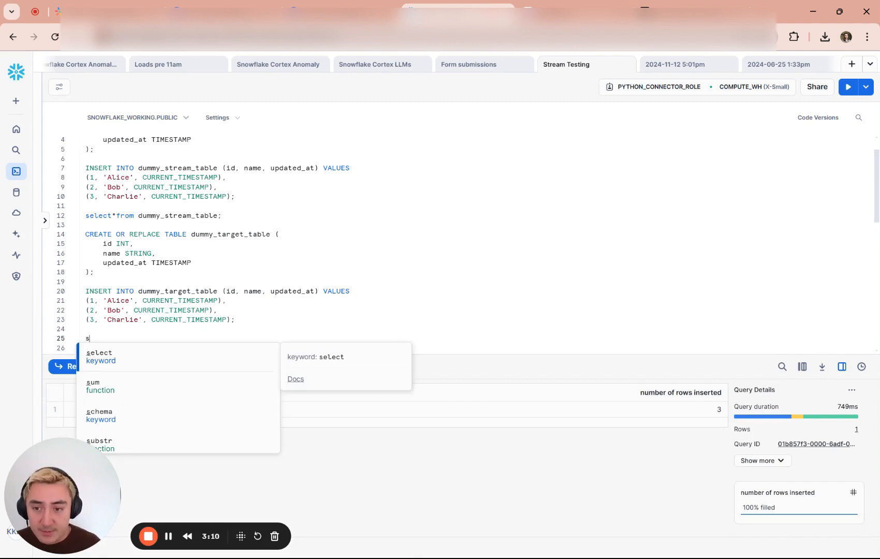
text(elect*from )
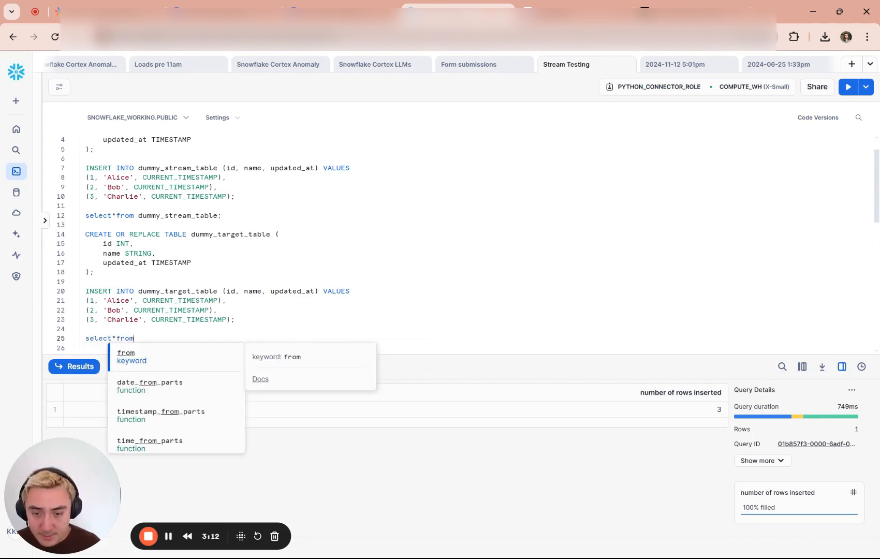
text(dummy_target_table;)
key(ctrl+Return)
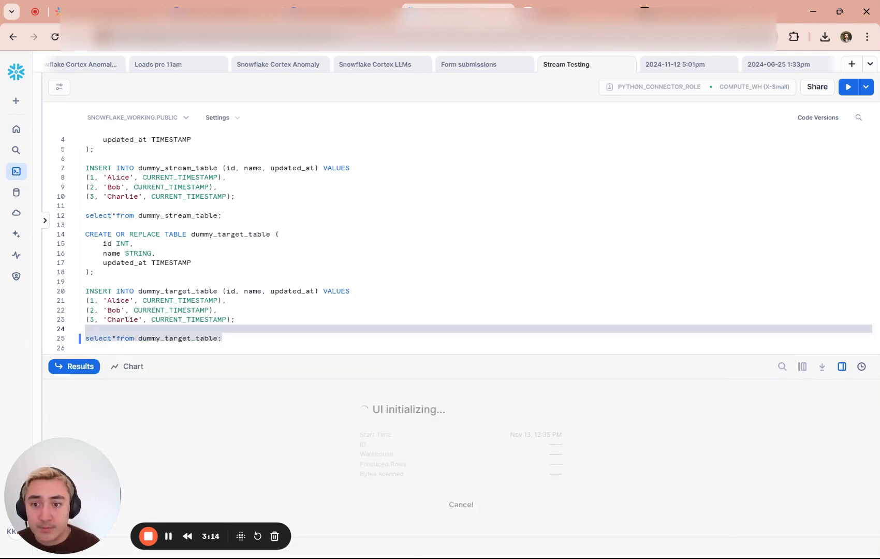
drag(253, 416, 512, 448)
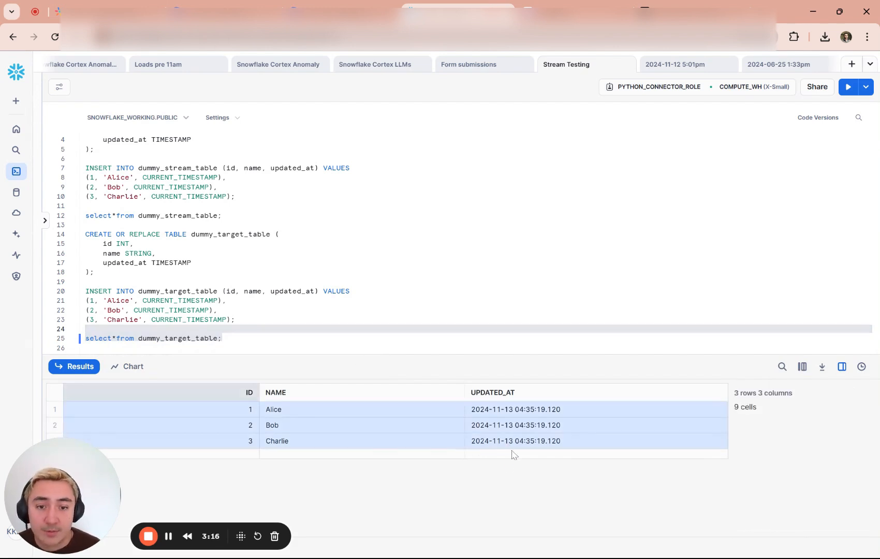
click(217, 338)
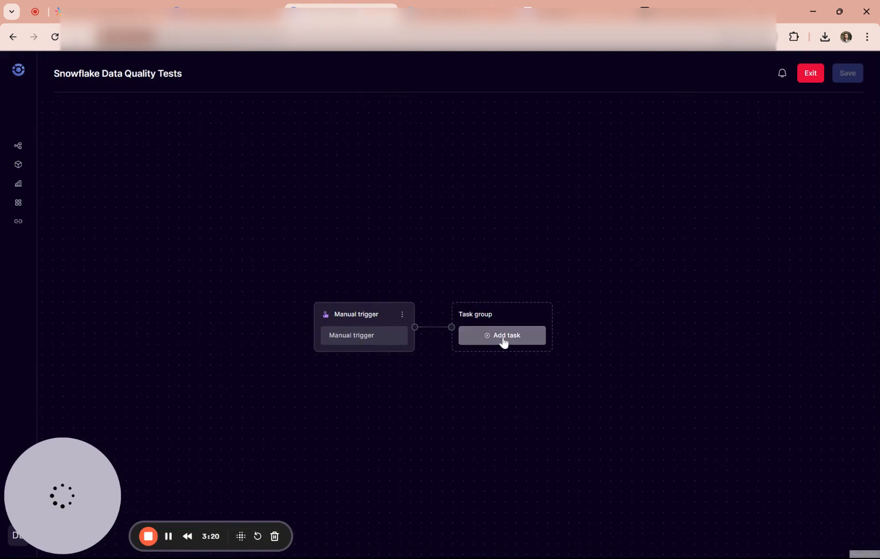
Add a Data reconciliation - manual query task to the Snowflake Data Quality Tests pipeline, searching the integration jobs for "orchestra"
click(502, 337)
text(snowflake)
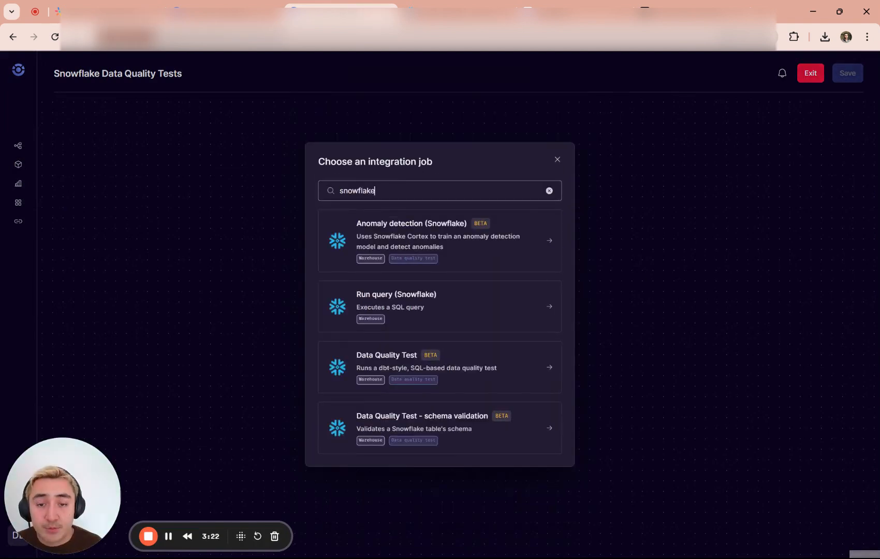
key(ctrl+a)
text(orchestra)
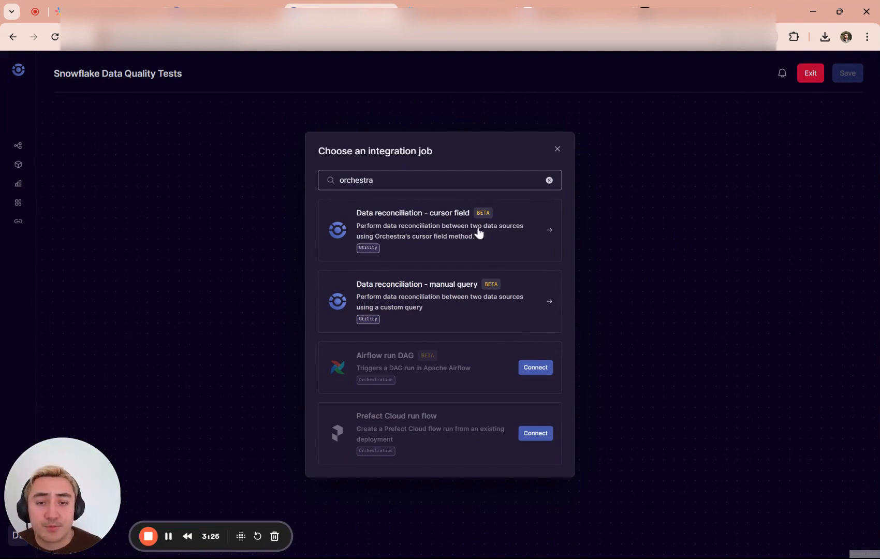
click(489, 321)
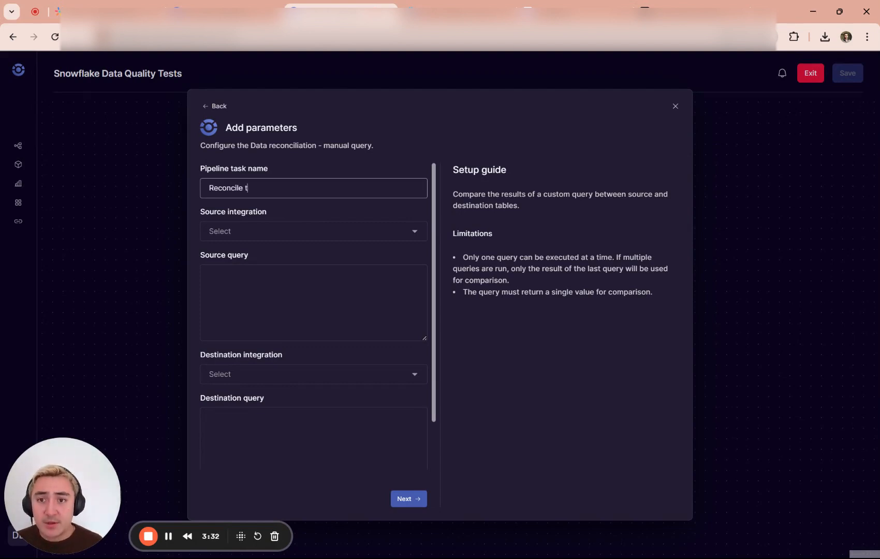
Name the pipeline task "Reconcile two tables" and set its source integration to Snowflake
text(ables)
click(254, 234)
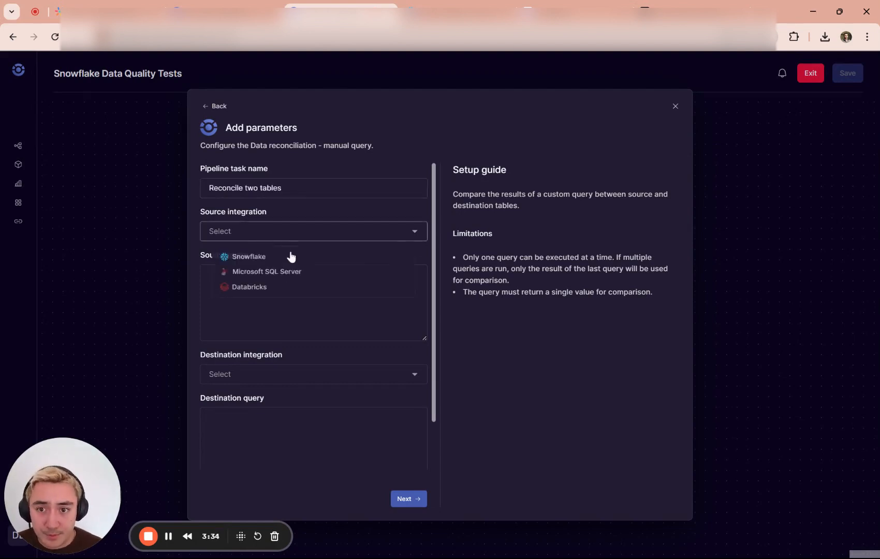
click(268, 255)
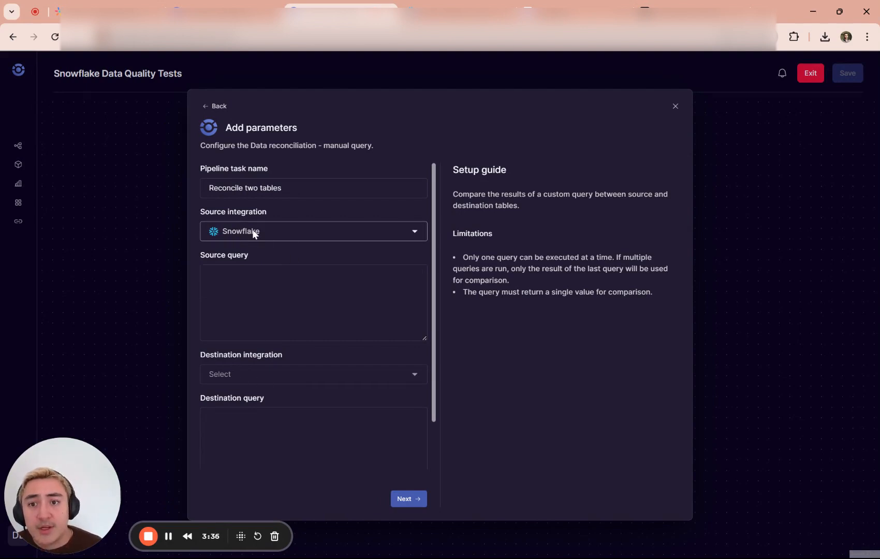
click(265, 232)
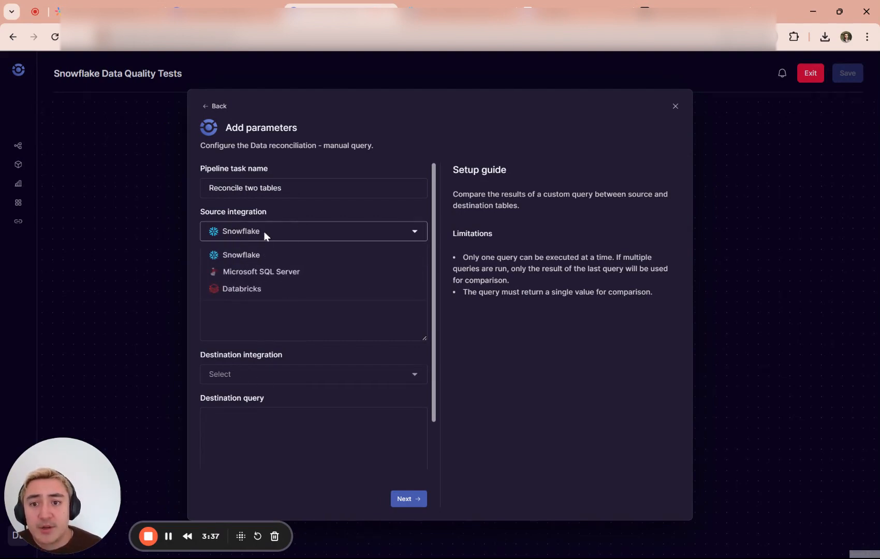
click(247, 255)
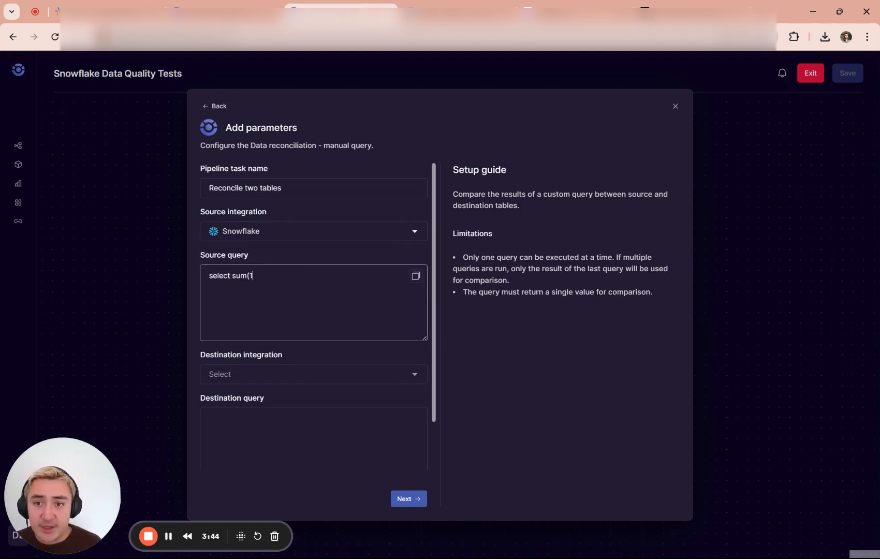
Enter the source query "select sum(1) from dummy_target_table" and replace its table name with dummy_stream_table copied from the Snowflake worksheet
text(select sum(1) from dummy_target_table)
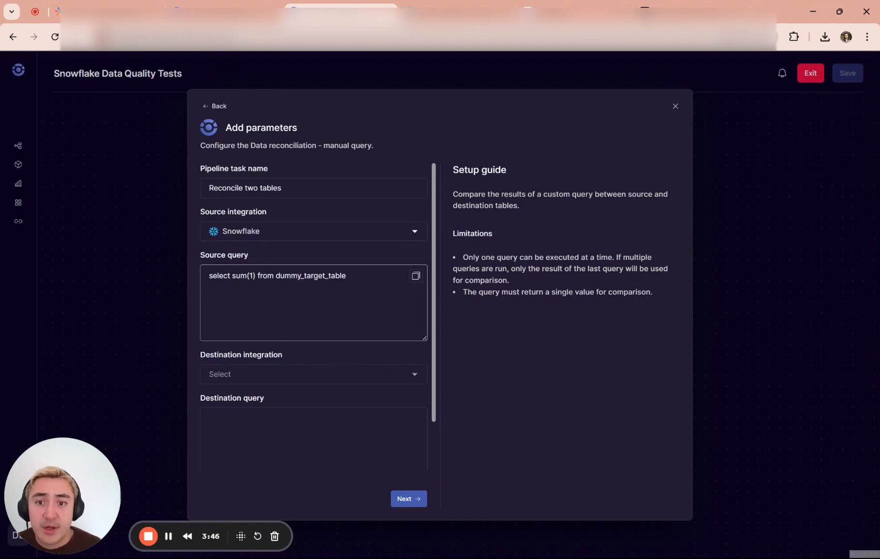
click(460, 13)
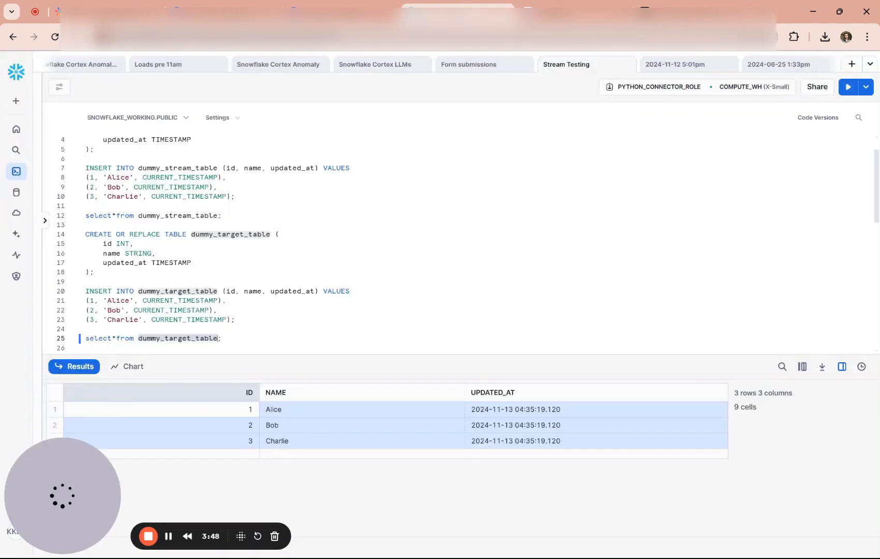
scroll(230, 207, up, 1)
double_click(230, 140)
key(ctrl+c)
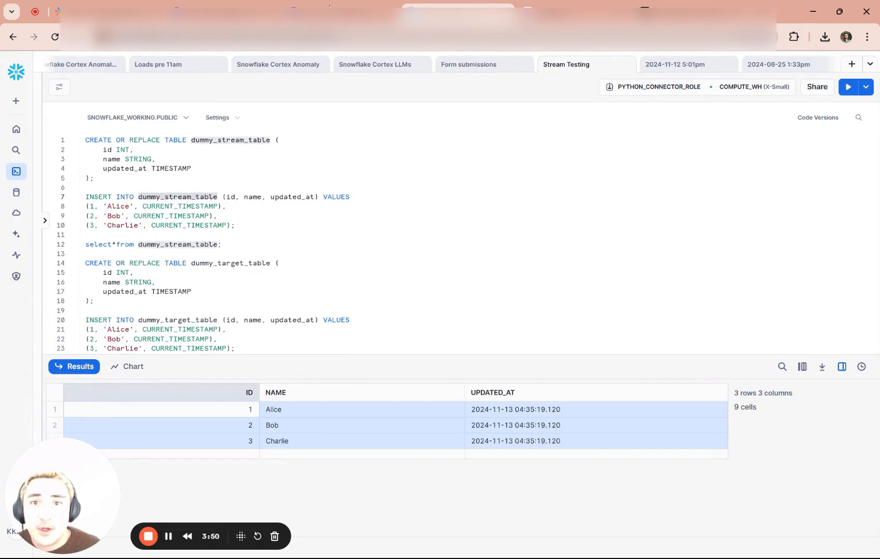
click(341, 13)
double_click(317, 275)
key(ctrl+v)
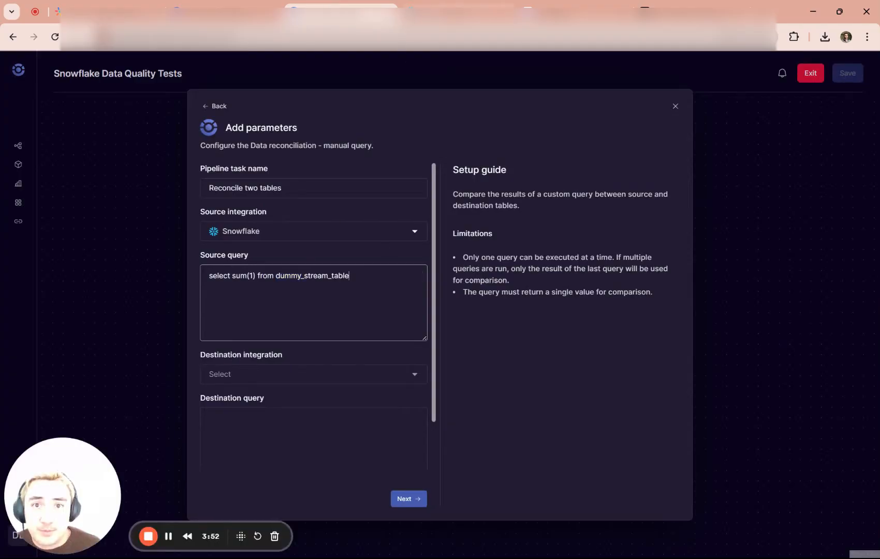
Qualify dummy_stream_table in the source query with the database and schema prefix "snowflake_working.public."
click(460, 12)
click(331, 8)
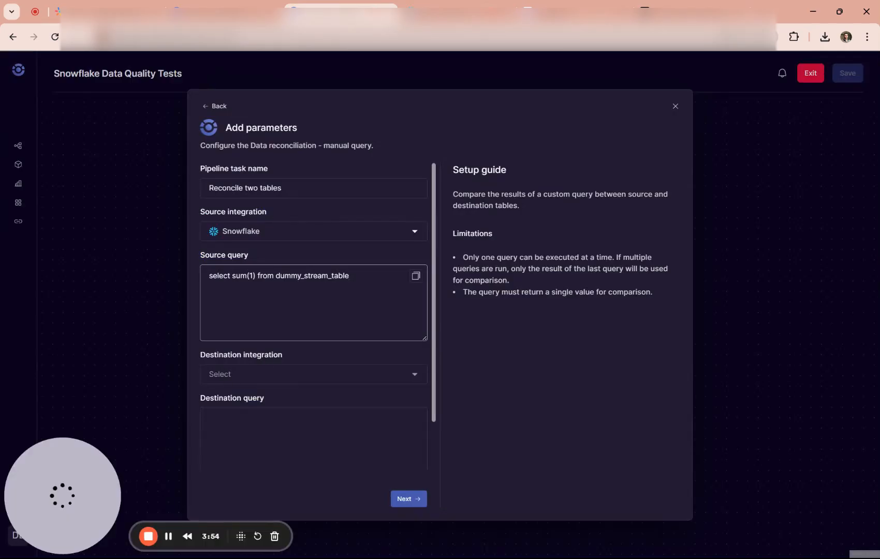
text(snowf)
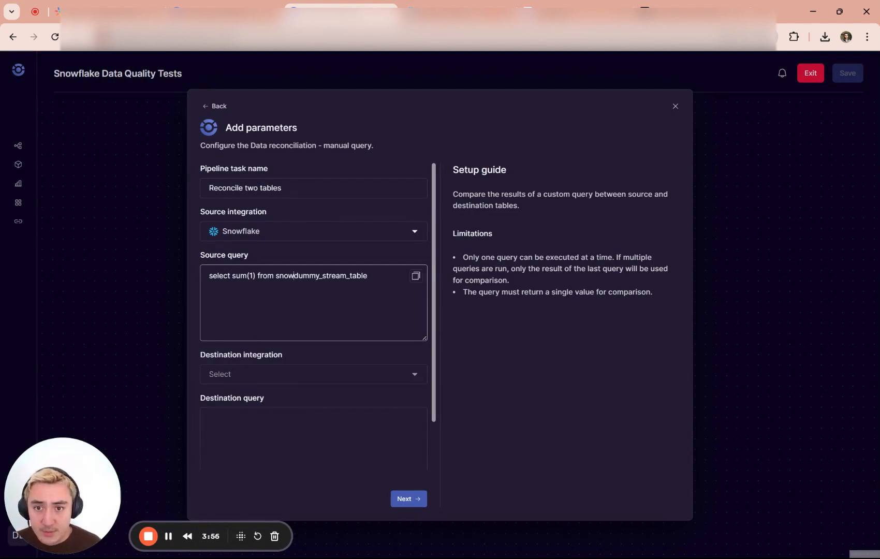
text(lake_working)
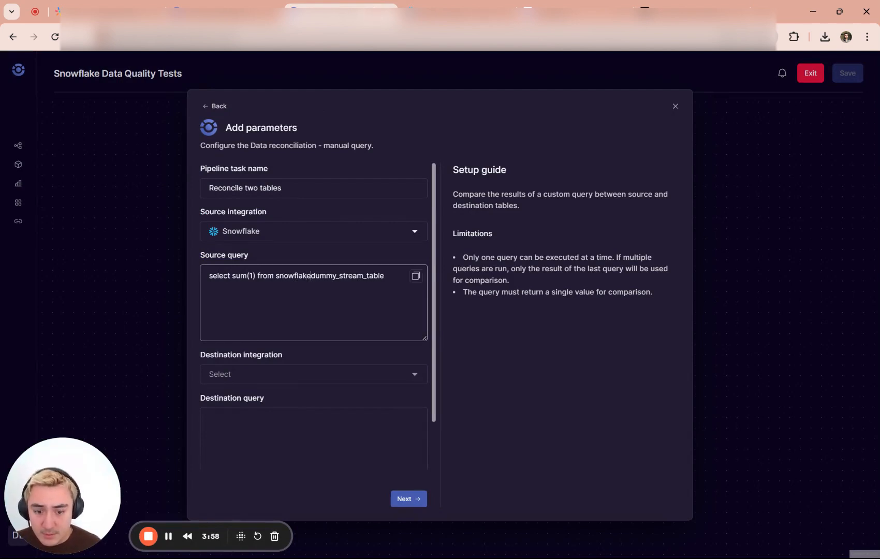
text(.public.)
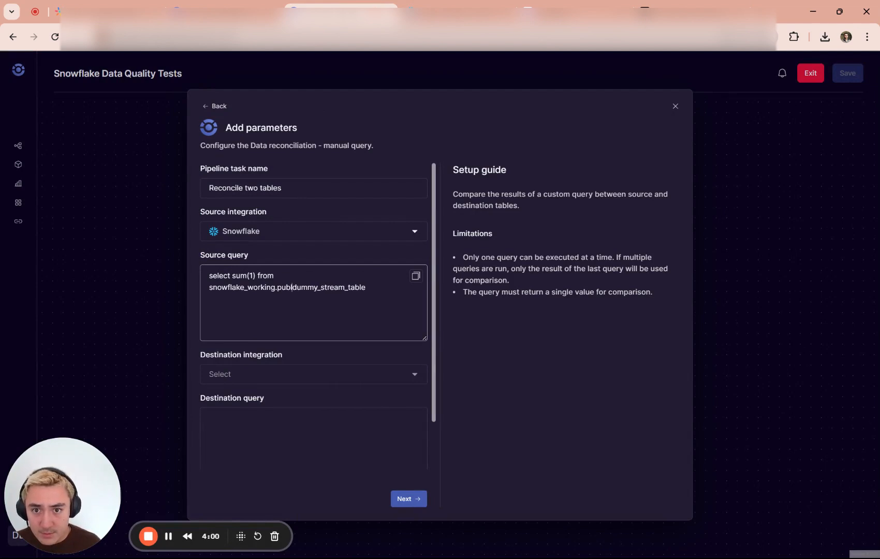
Set the destination integration to Snowflake and copy the full source query into the destination query
key(ctrl+a)
key(ctrl+c)
click(255, 373)
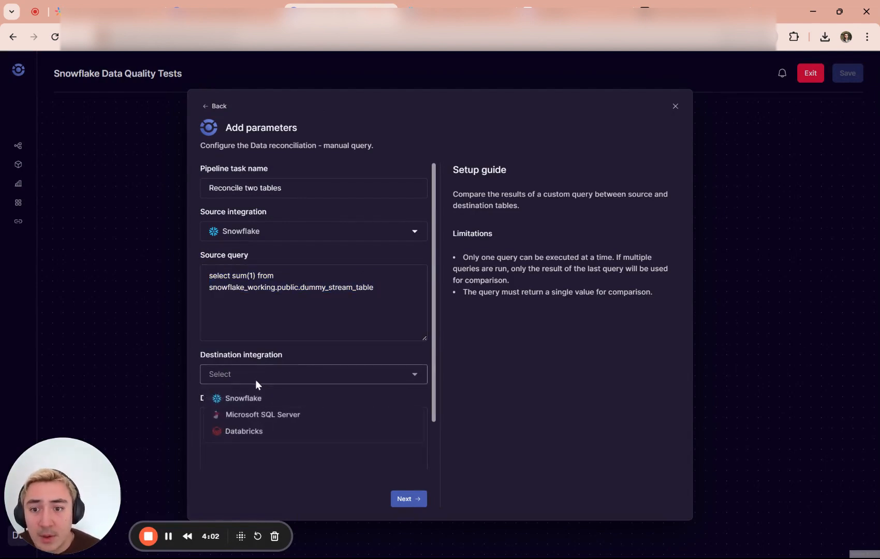
click(241, 398)
click(210, 418)
key(ctrl+v)
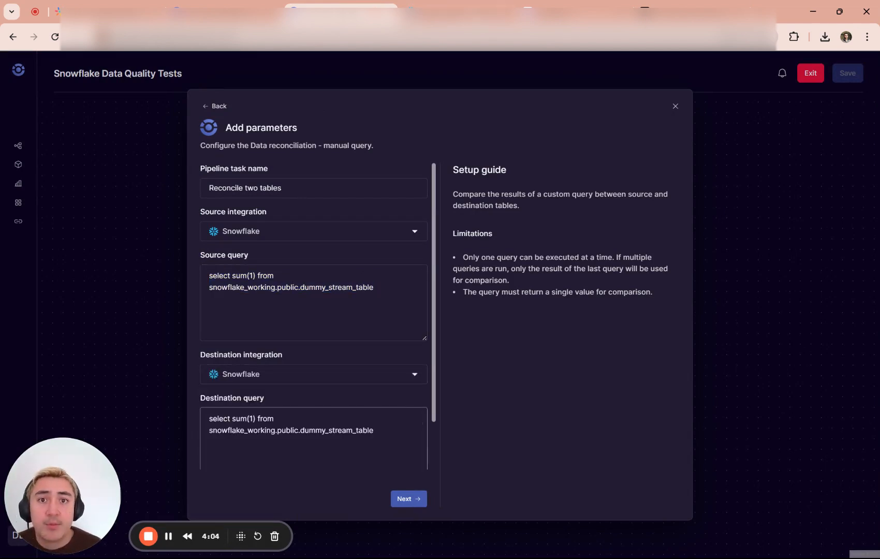
Replace the table name in the destination query with dummy_target_table, copied from the Snowflake worksheet
key(ctrl+Tab)
double_click(178, 319)
key(ctrl+c)
click(340, 11)
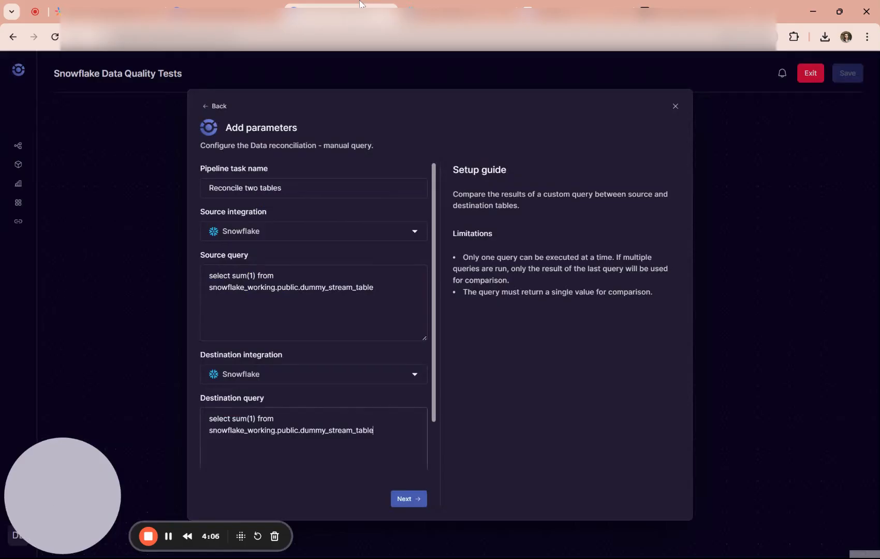
double_click(336, 430)
key(ctrl+v)
scroll(353, 467, down, 2)
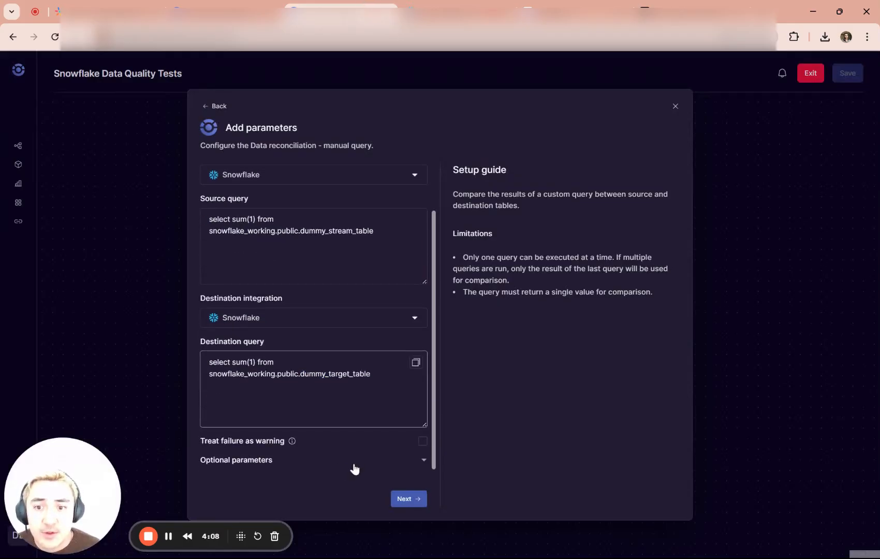
scroll(312, 452, down, 6)
scroll(260, 407, up, 7)
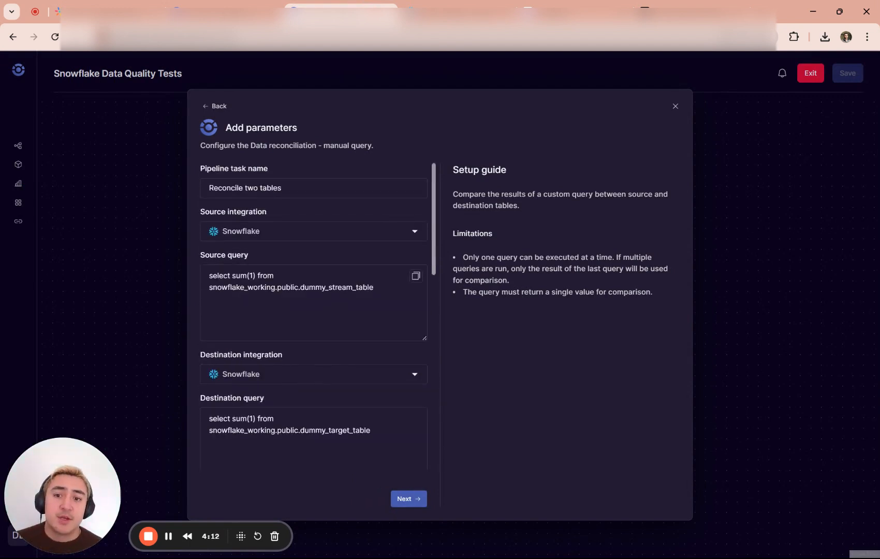
drag(217, 275, 266, 287)
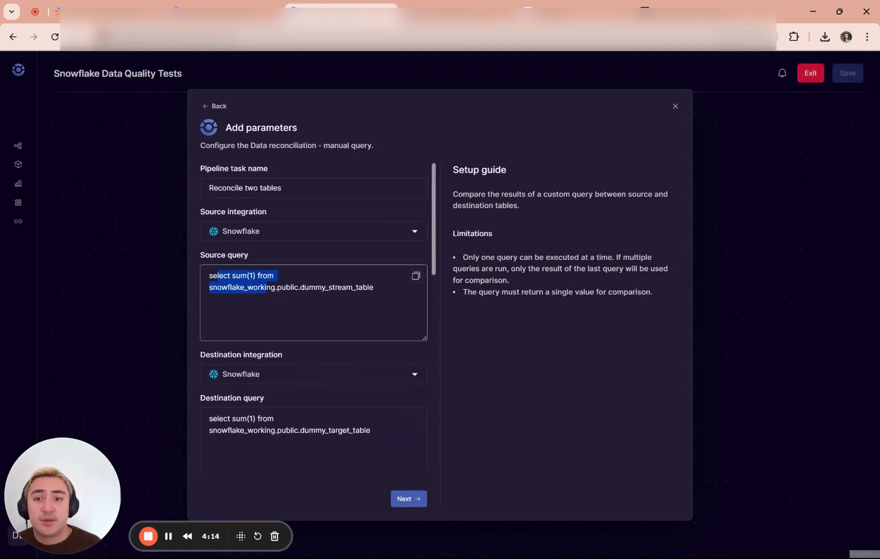
Finish adding the Reconcile two tables task, save the pipeline with publishing enabled, and start a run
click(306, 316)
scroll(308, 322, down, 3)
scroll(311, 328, up, 1)
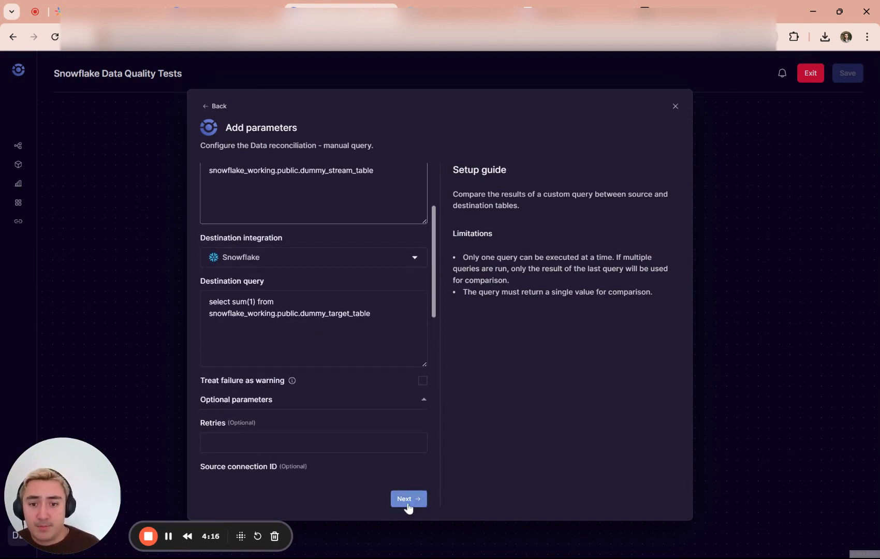
click(407, 500)
click(844, 76)
click(473, 339)
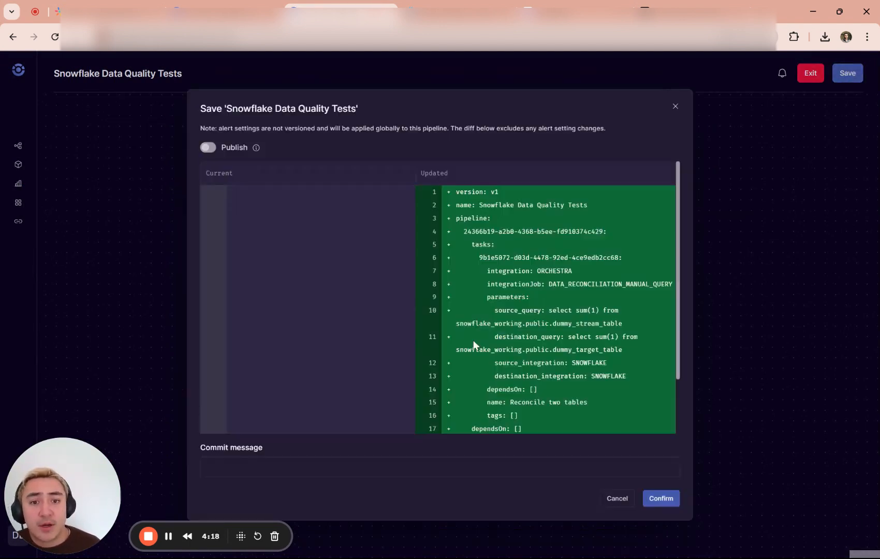
click(238, 146)
click(661, 497)
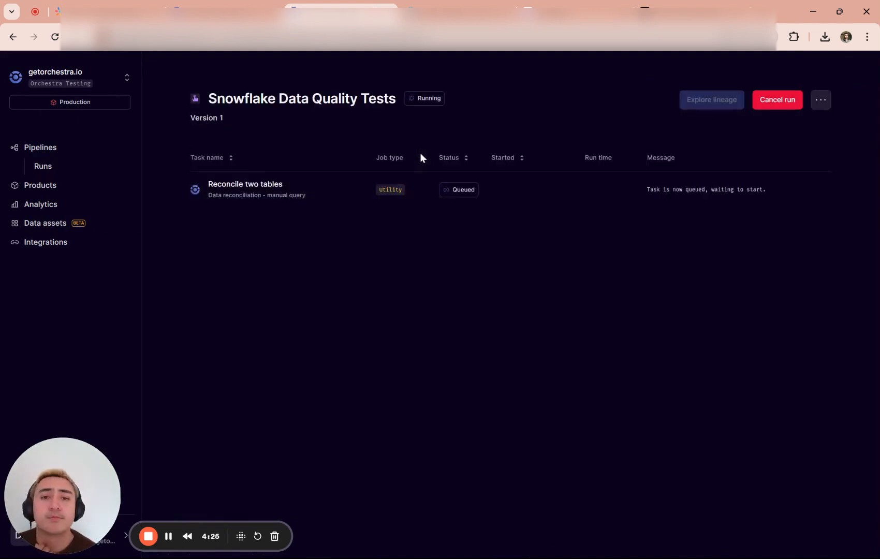
Switch to the Snowflake worksheet and change the IDs in the dummy_stream_table insert statement to 4, 5 and 6
click(435, 4)
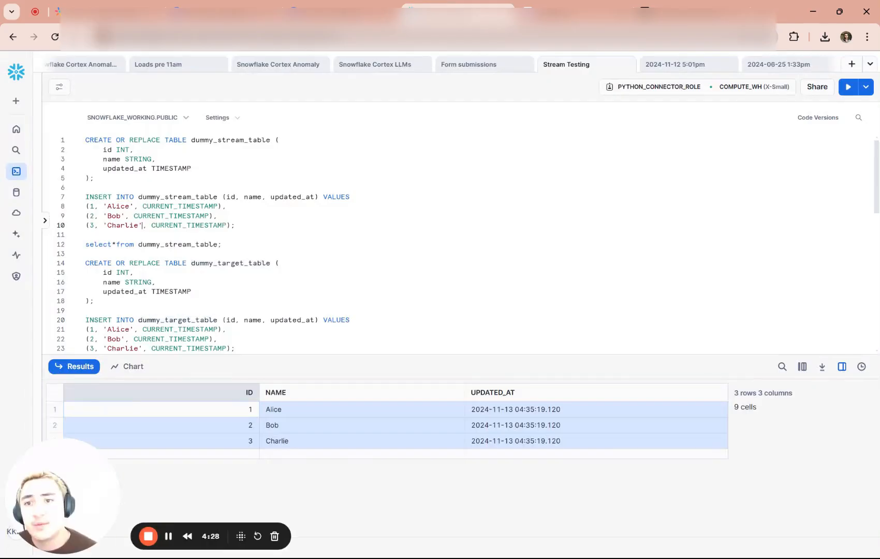
key(BackSpace)
text(2)
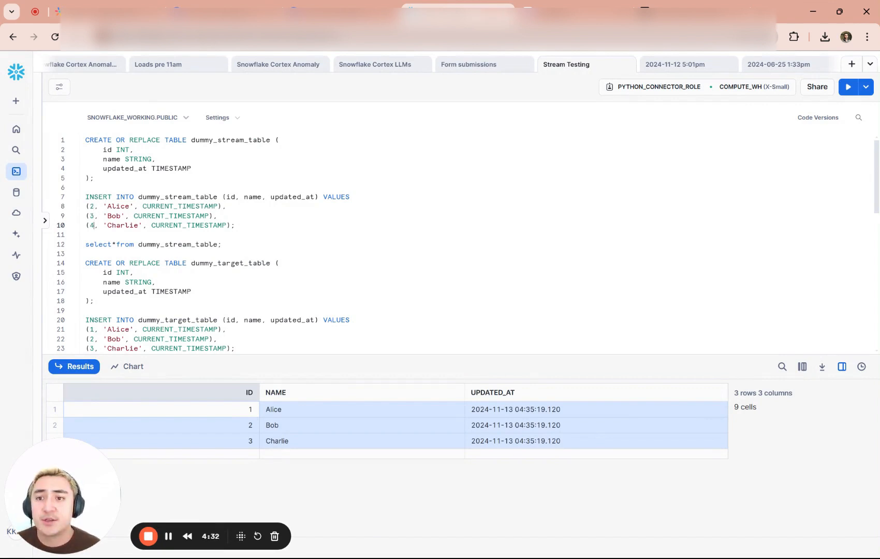
key(BackSpace)
text(4)
key(Down)
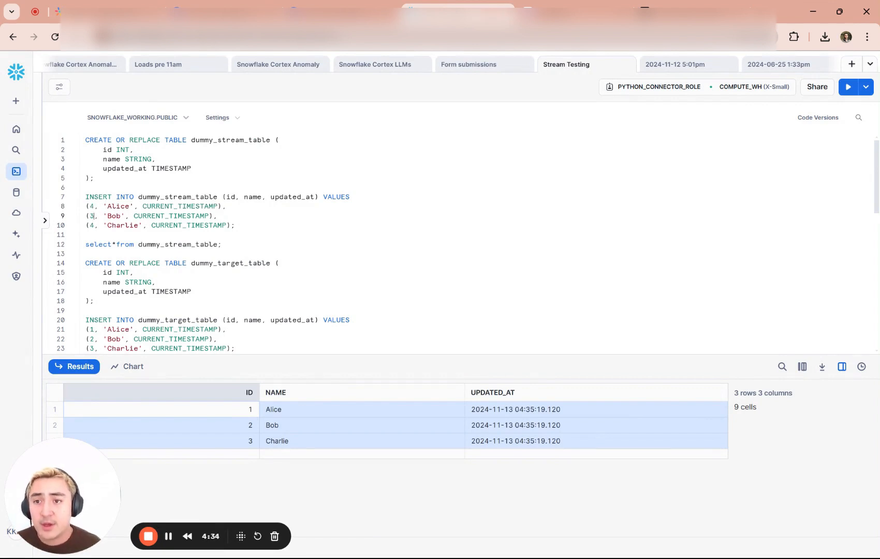
key(BackSpace)
text(6)
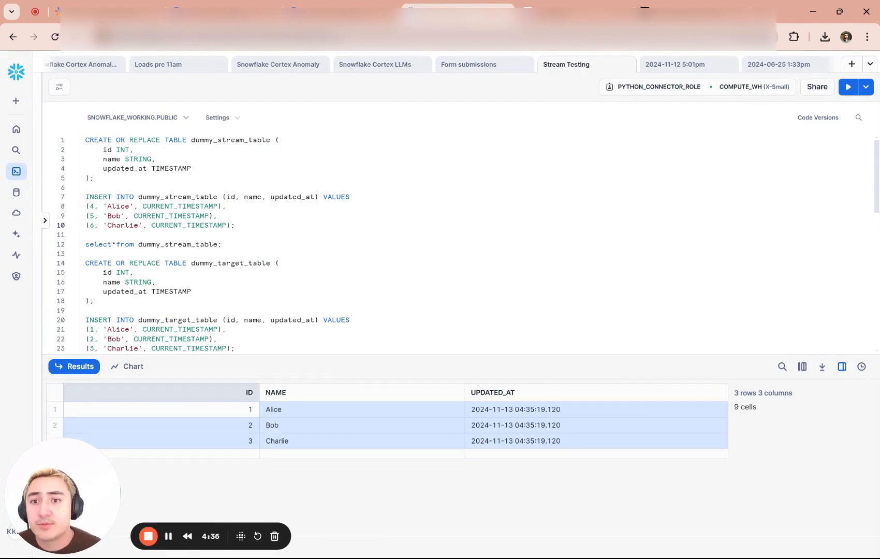
drag(236, 225, 87, 188)
Return to Orchestra, check the status of the reconciliation run, and open its lineage view
click(364, 4)
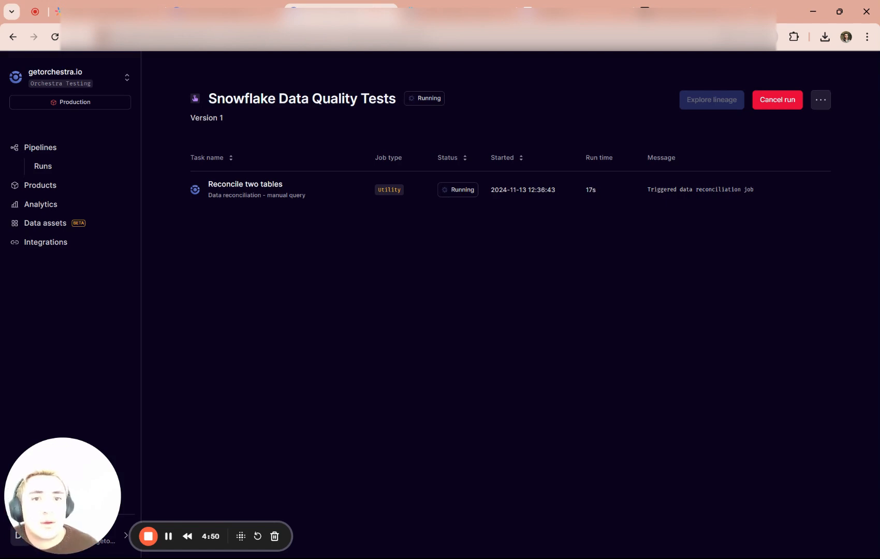
click(558, 192)
click(534, 269)
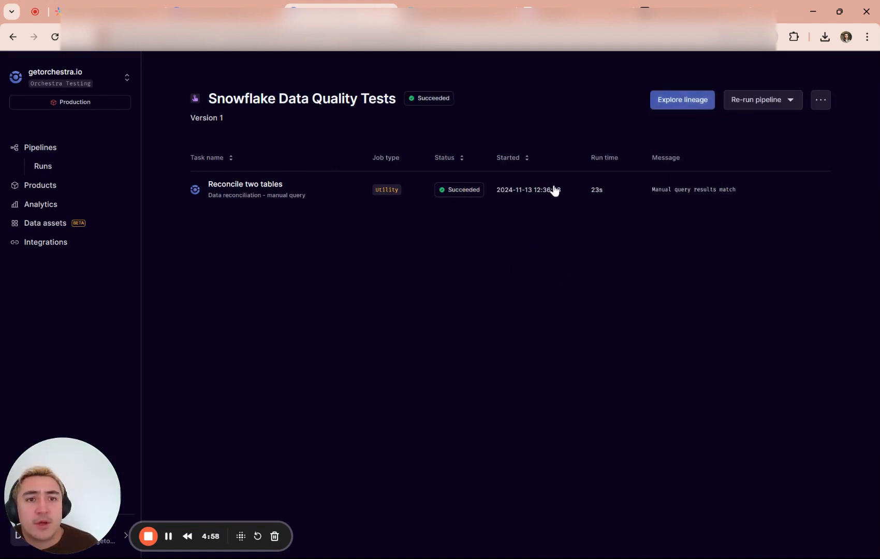
click(668, 99)
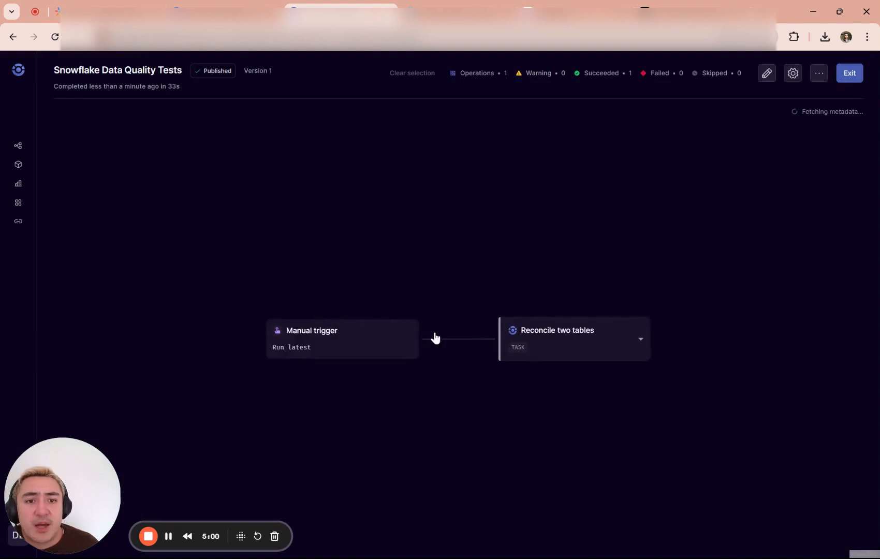
click(792, 73)
click(782, 158)
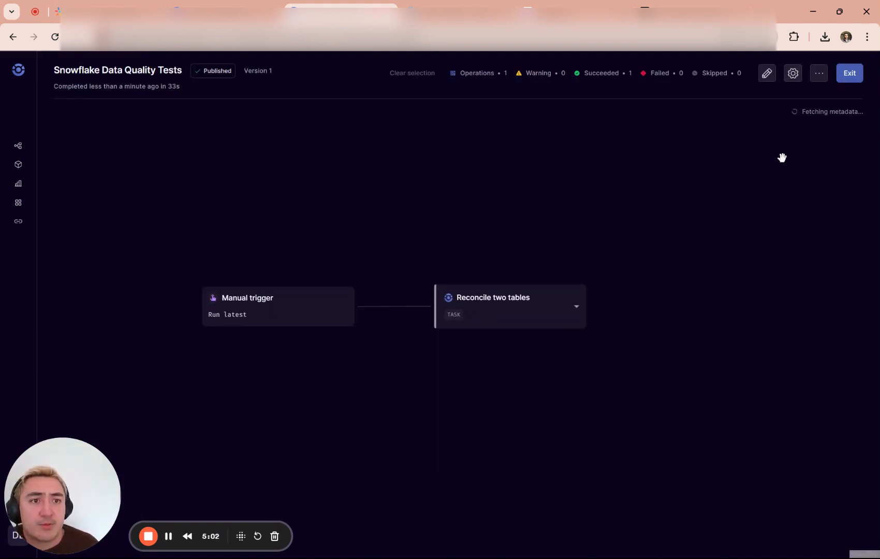
click(825, 112)
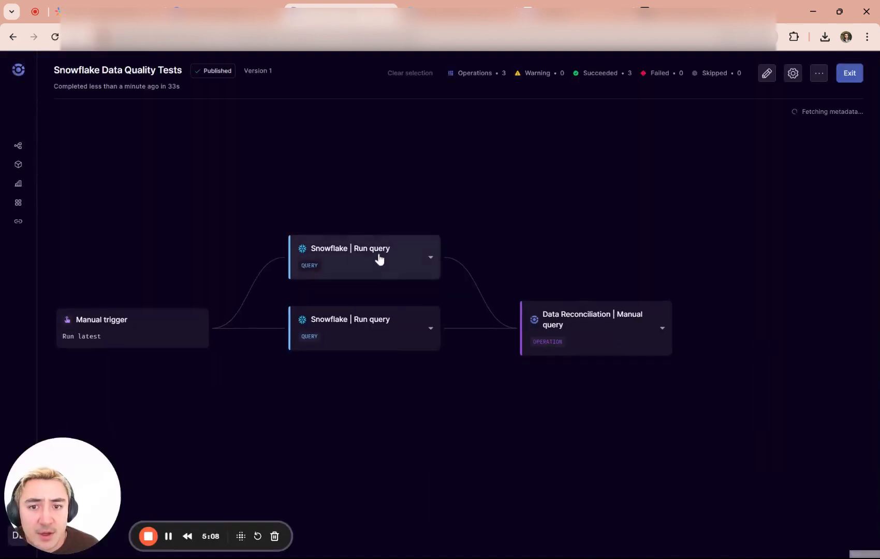
Expand both Snowflake query operations in the lineage graph and view the details of the upper one
click(379, 258)
click(383, 407)
click(408, 291)
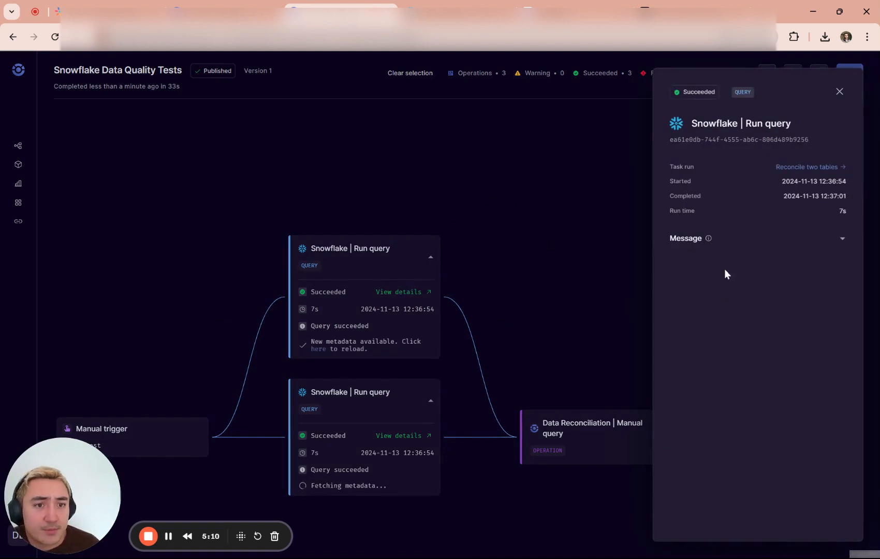
click(606, 291)
drag(590, 363, 546, 310)
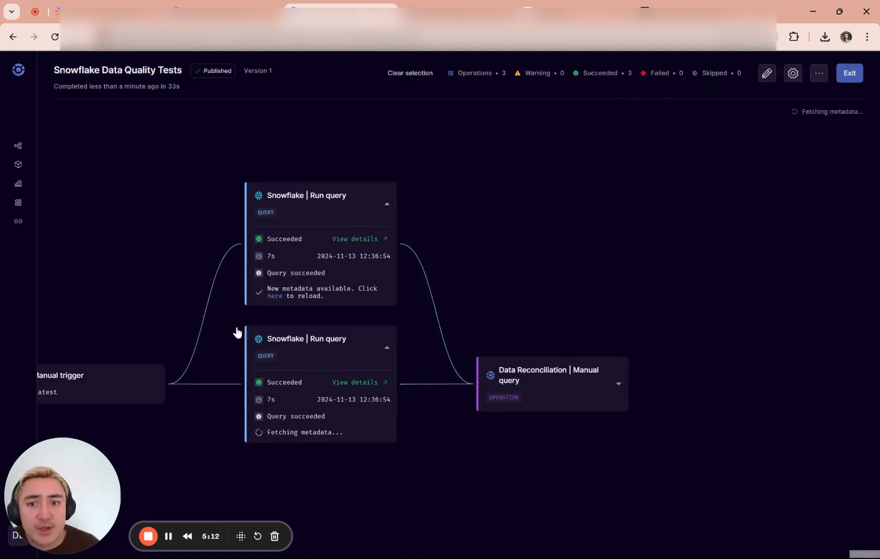
Reload the metadata of the upper Snowflake query operation and check its Snowflake credits in the details
click(273, 295)
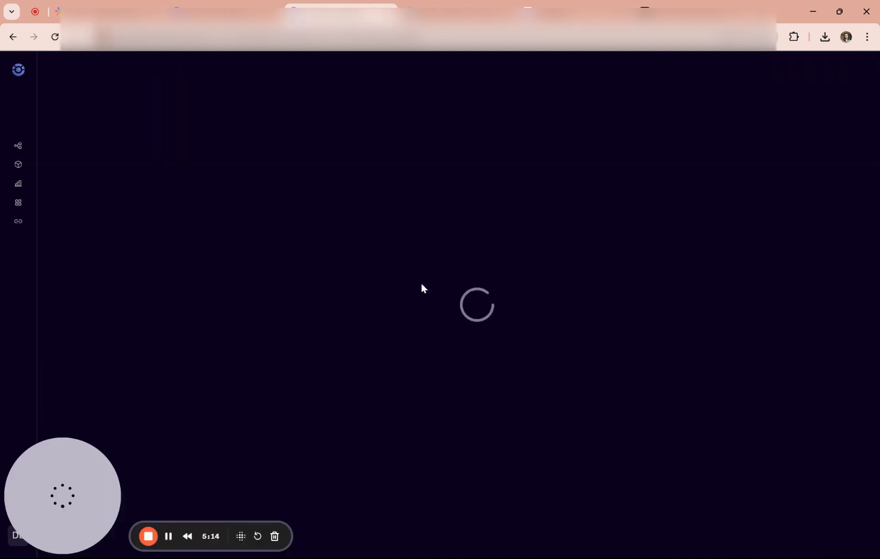
click(434, 290)
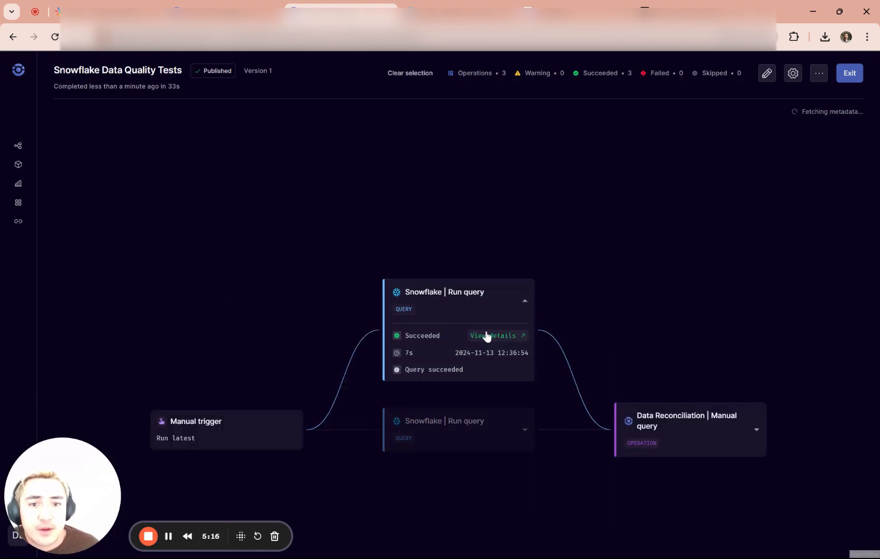
click(486, 335)
click(688, 255)
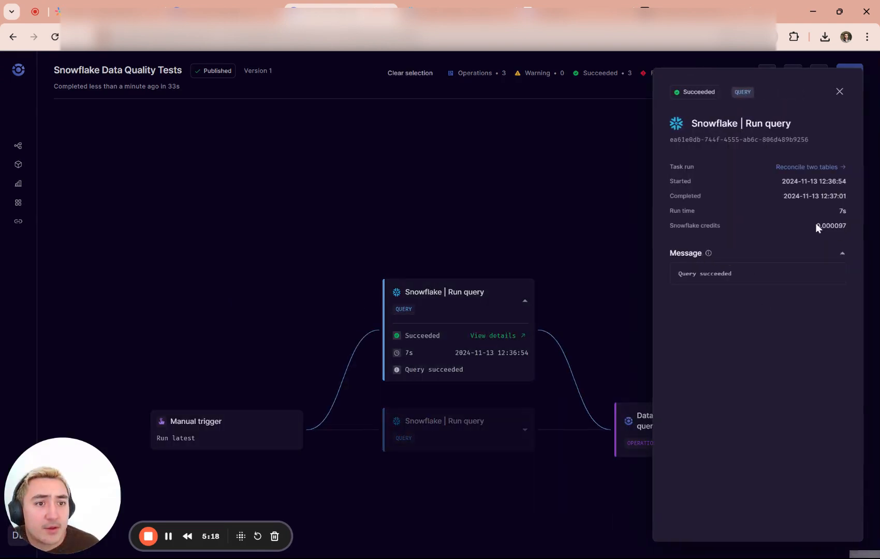
double_click(836, 226)
click(616, 218)
Expand the second Snowflake query and the Data Reconciliation operation, and examine the latter's external details for source and destination values
drag(585, 234, 514, 201)
click(410, 399)
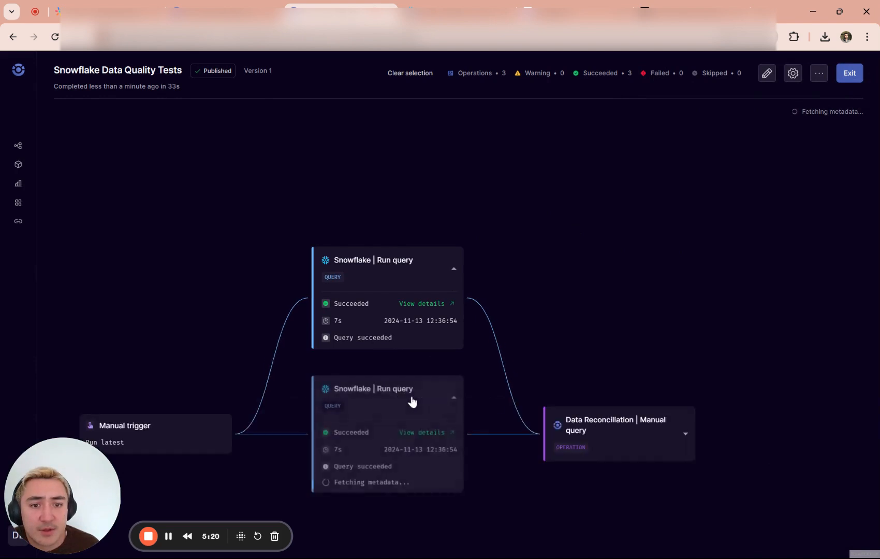
click(521, 373)
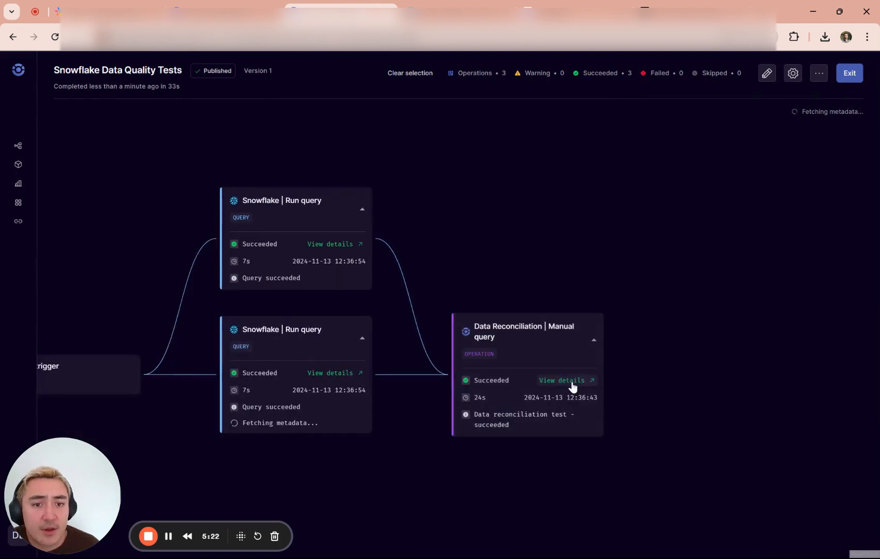
click(572, 385)
click(697, 268)
click(682, 239)
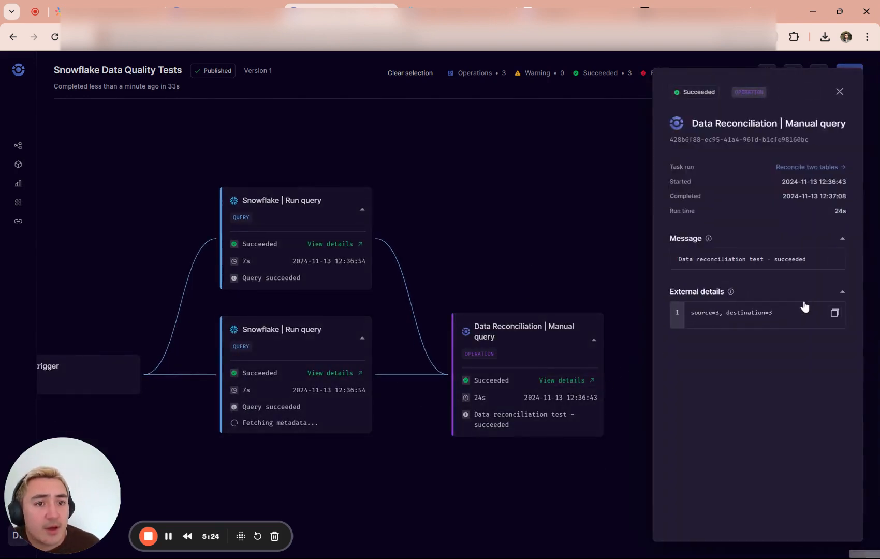
drag(775, 320, 679, 315)
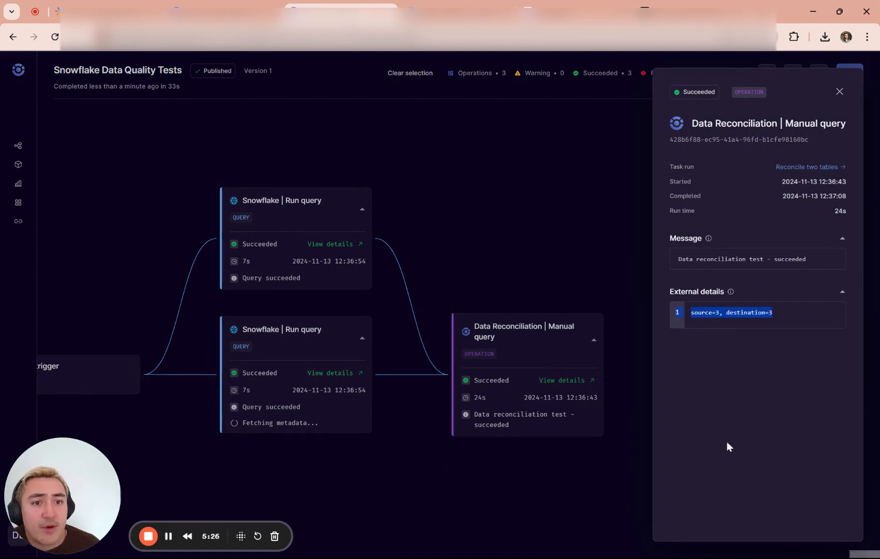
Switch to the Snowflake worksheet and run the insert of IDs 4, 5 and 6 into dummy_stream_table
click(445, 13)
click(227, 235)
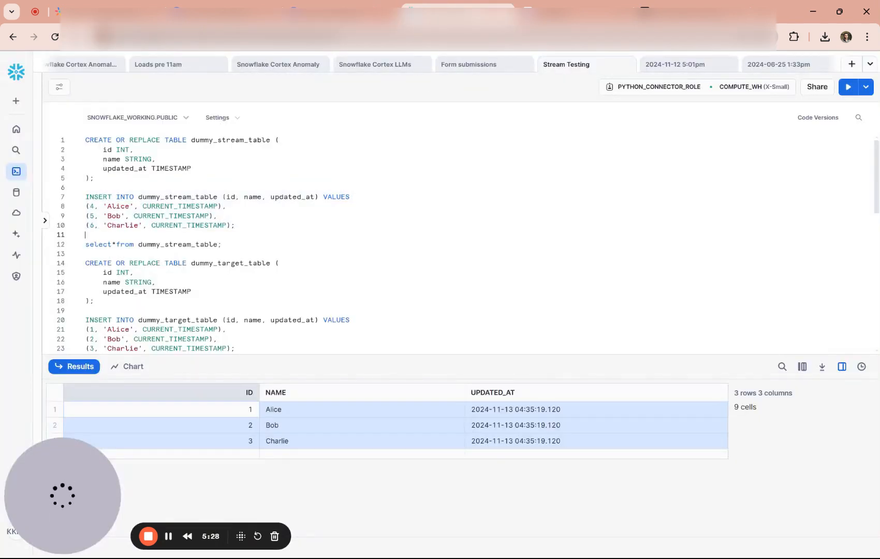
drag(219, 216, 83, 197)
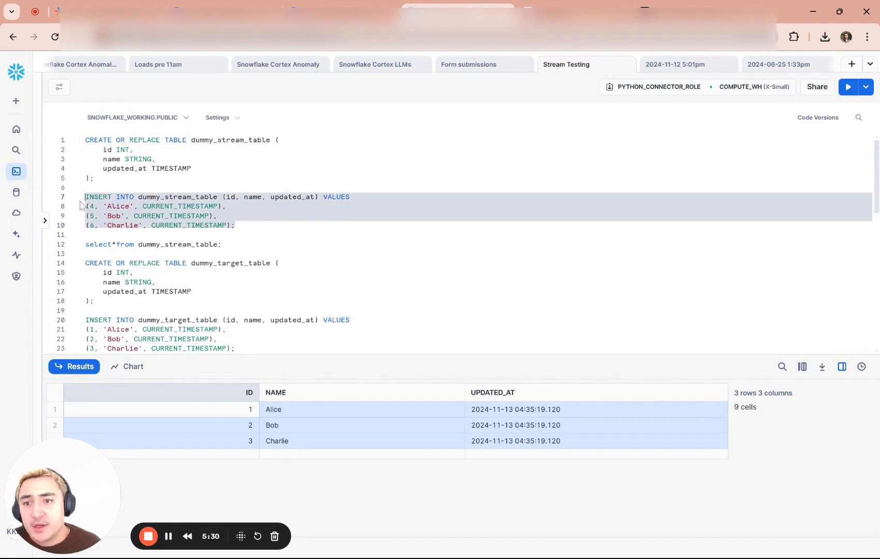
key(ctrl+Return)
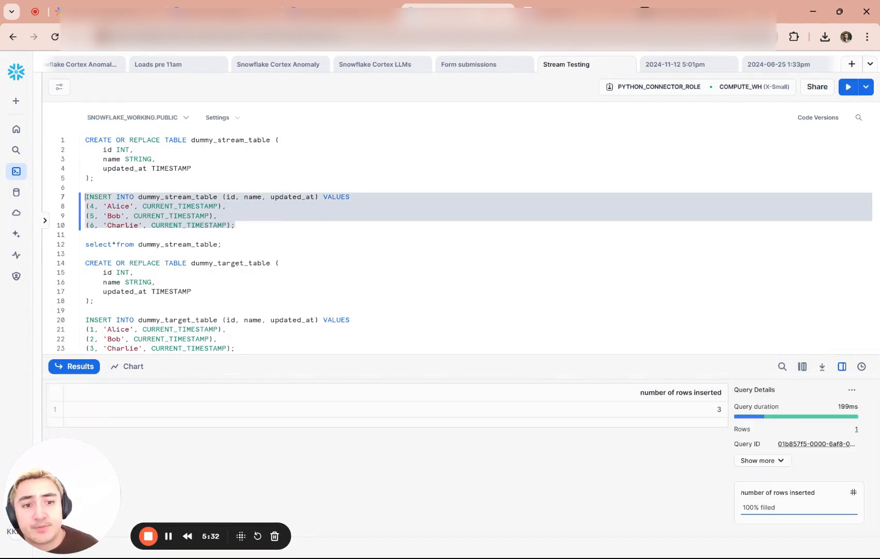
Return to Orchestra, open the Snowflake Data Quality Tests run from the list of all runs, and run the published pipeline again
click(340, 14)
click(556, 212)
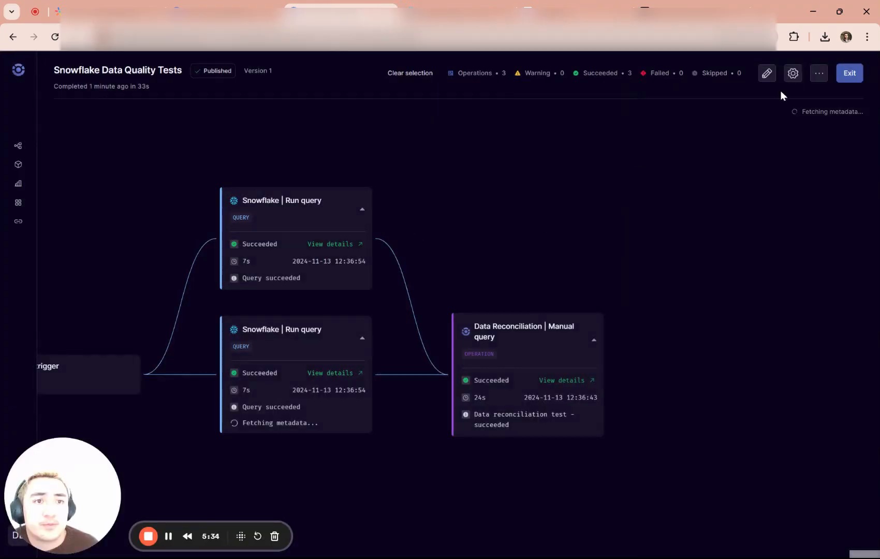
click(817, 78)
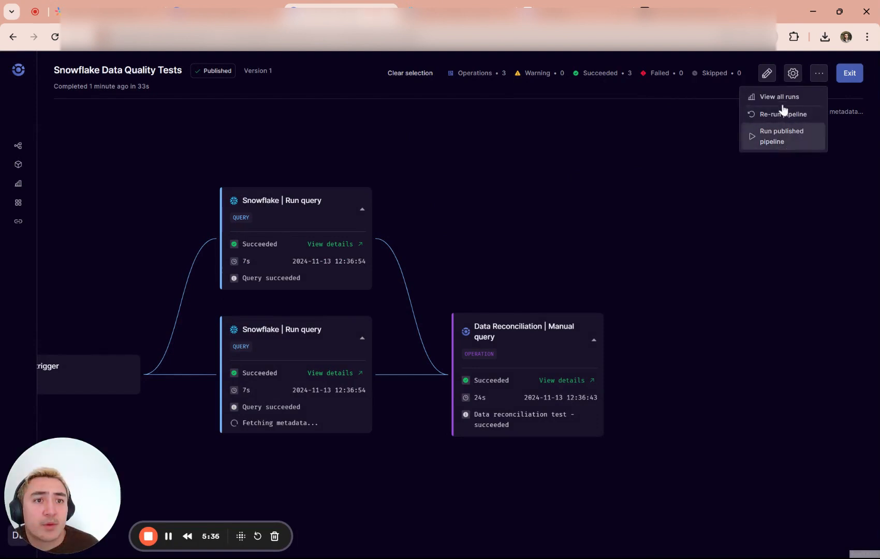
click(783, 101)
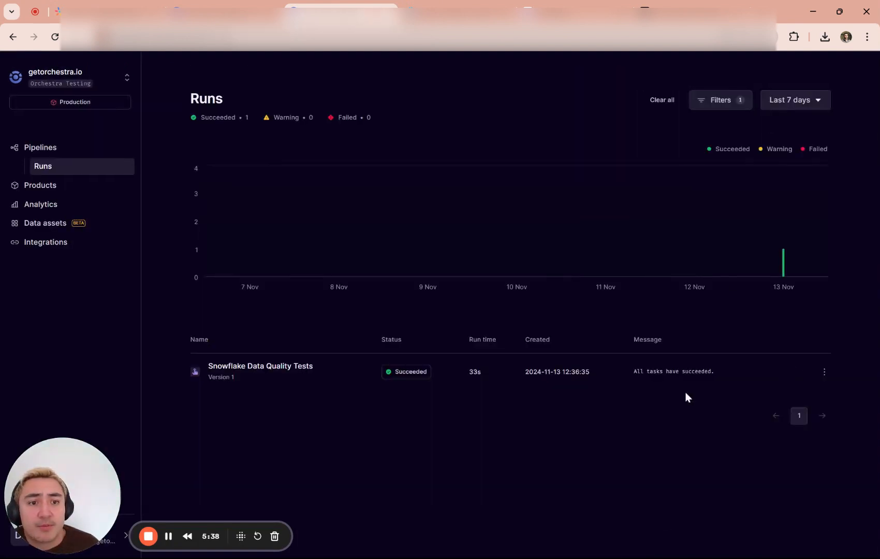
click(704, 375)
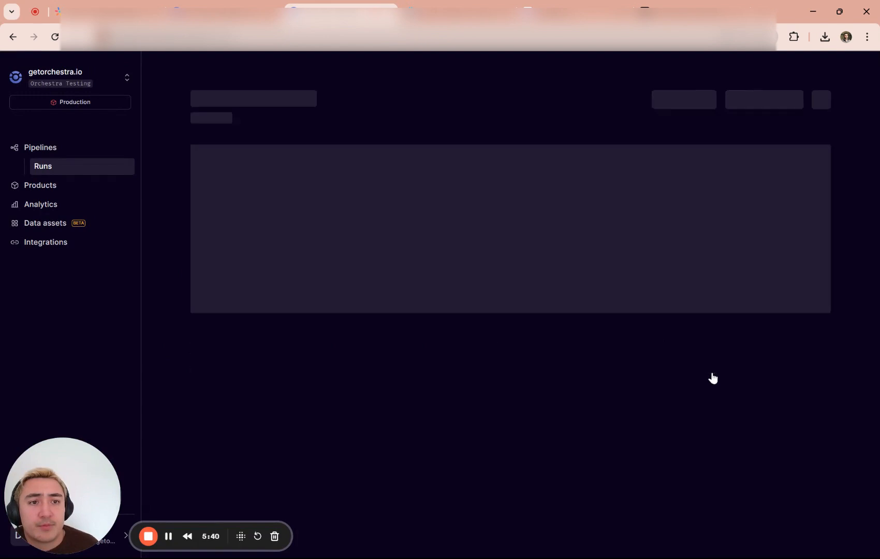
click(775, 101)
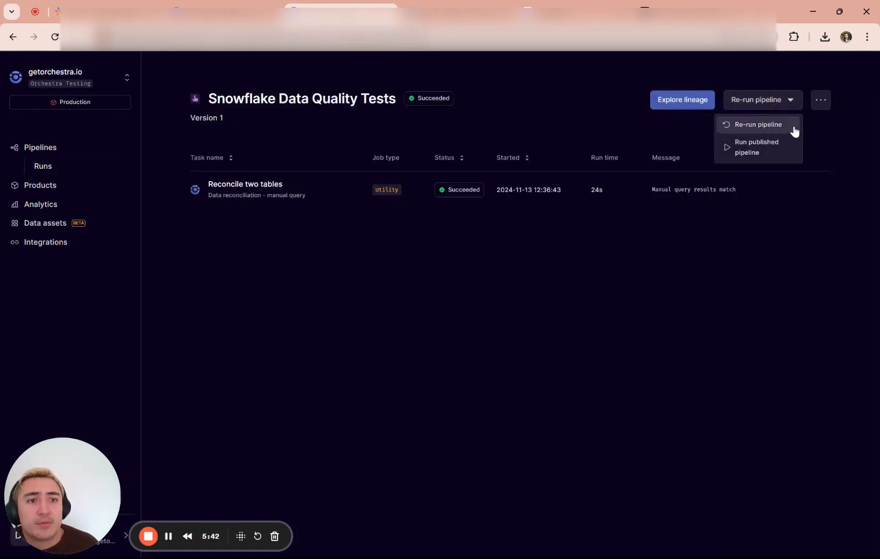
click(769, 149)
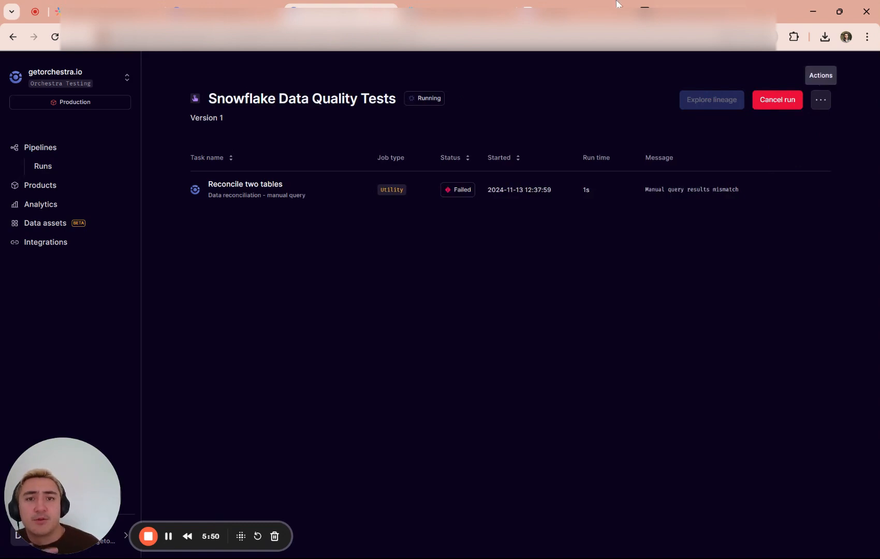
Switch to the Snowflake worksheet and query all rows of dummy_stream_table
click(480, 4)
click(187, 263)
click(222, 244)
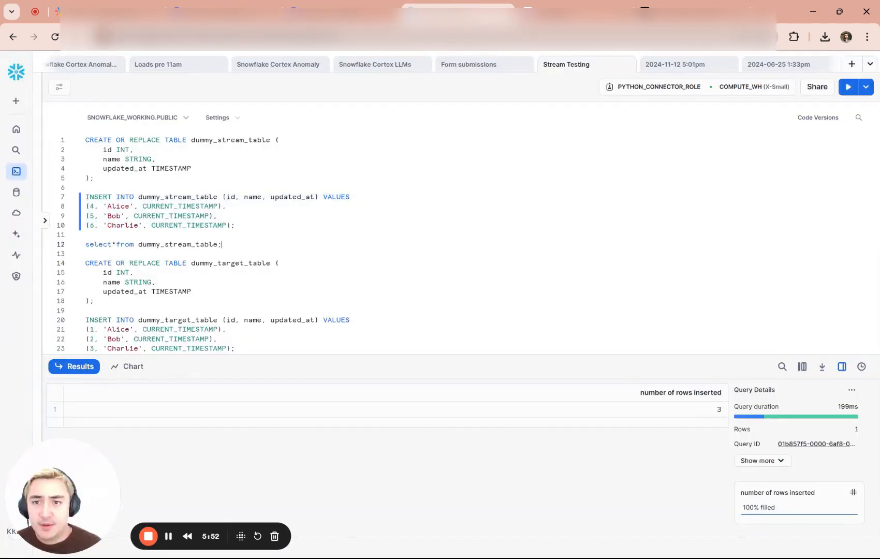
key(shift+Up)
key(ctrl+Return)
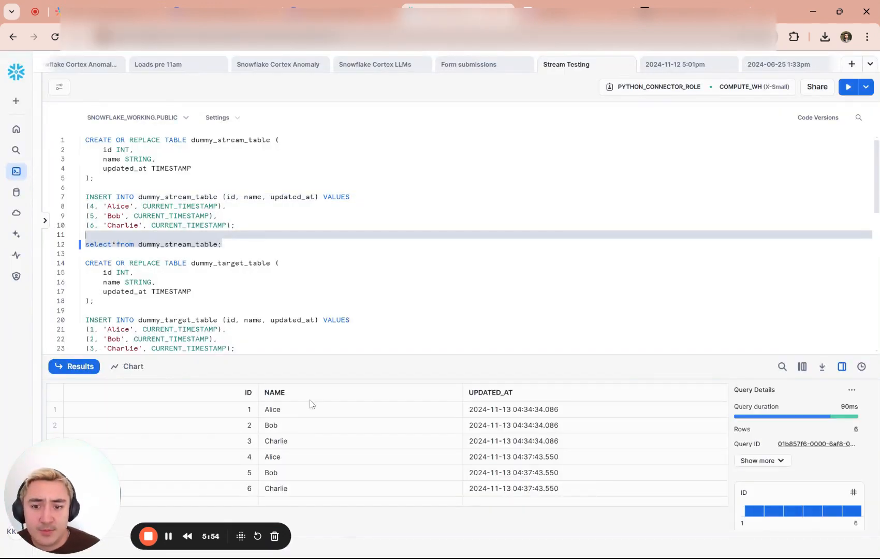
Query all rows of dummy_target_table for comparison and return to the pipeline run in Orchestra
scroll(466, 238, down, 2)
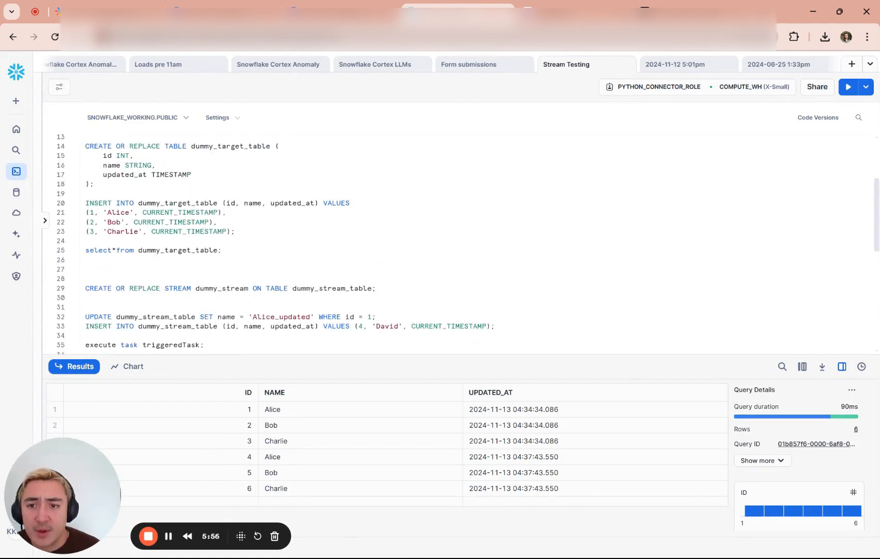
drag(223, 250, 83, 251)
key(ctrl+Return)
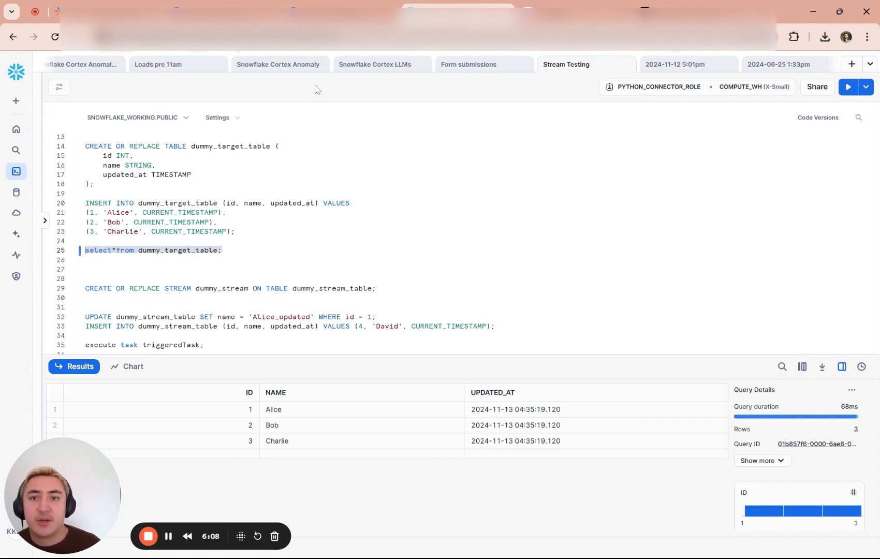
click(341, 11)
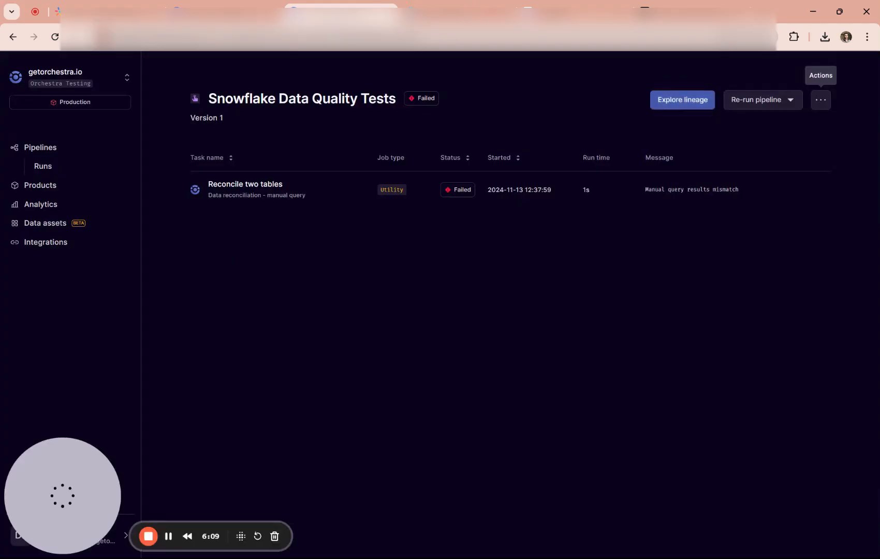
Examine the failed Reconcile two tables task's platform message, task parameters, source and destination queries, and run parameters, and close its details
click(602, 181)
drag(690, 217, 742, 216)
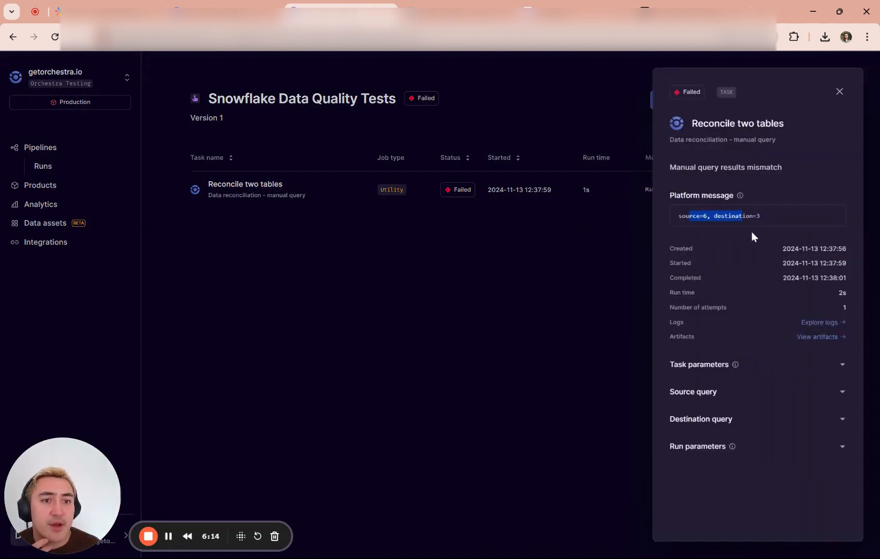
click(693, 391)
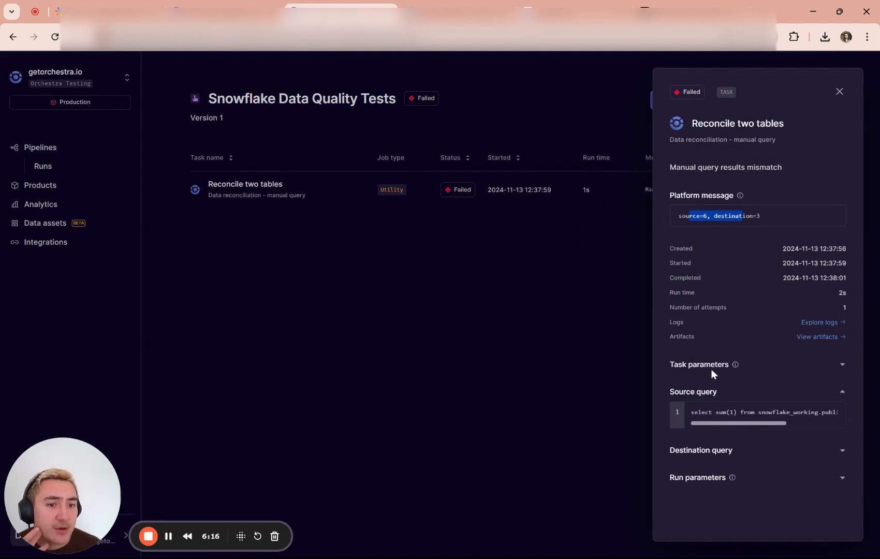
click(711, 368)
scroll(699, 465, down, 1)
click(701, 490)
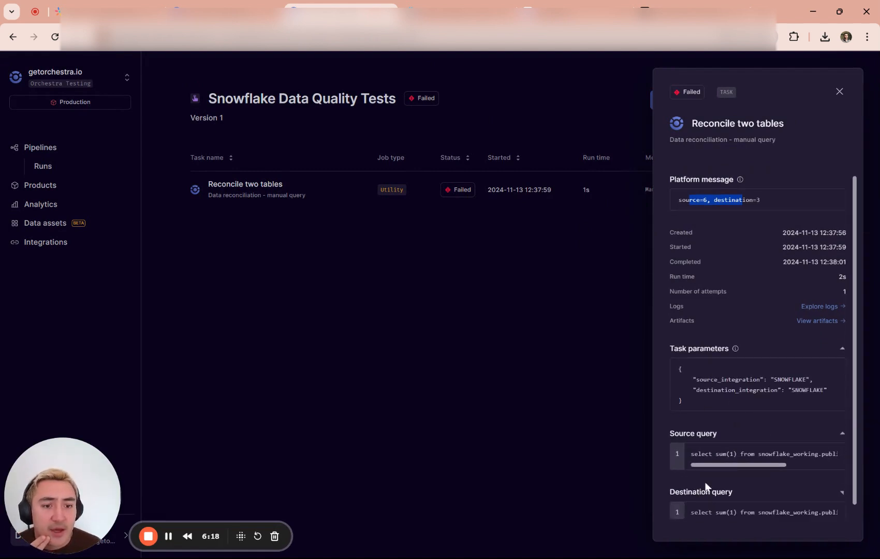
scroll(710, 488, down, 2)
scroll(714, 455, down, 1)
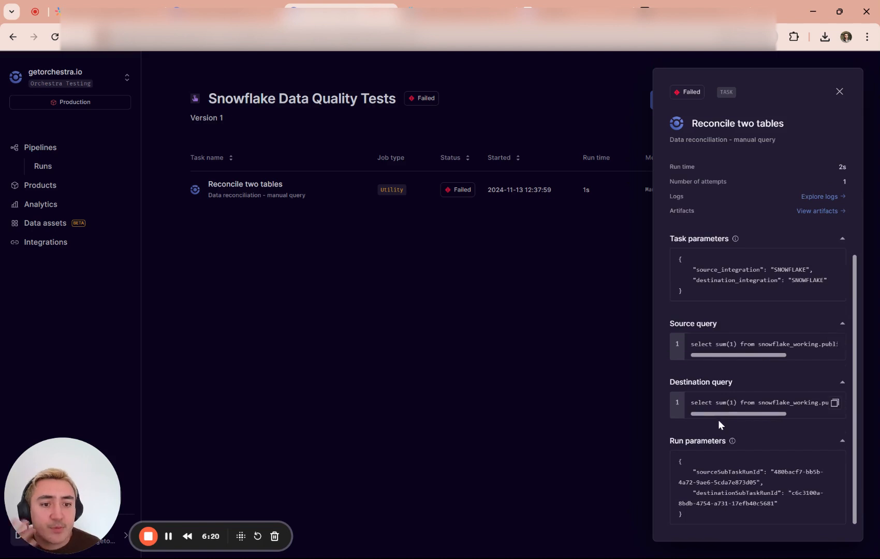
click(324, 345)
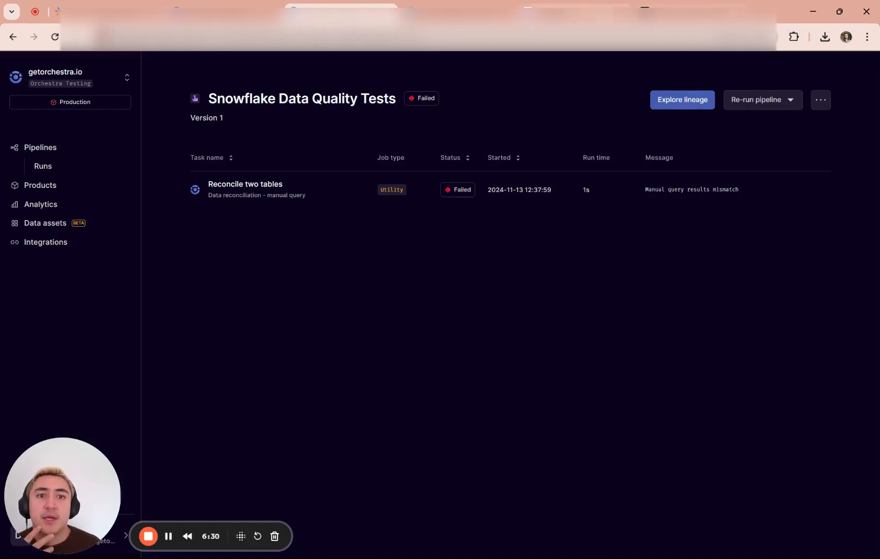
Switch to the whiteboard diagram and examine the source and target queries in its First Query and Second Query examples
click(574, 11)
scroll(455, 268, up, 8)
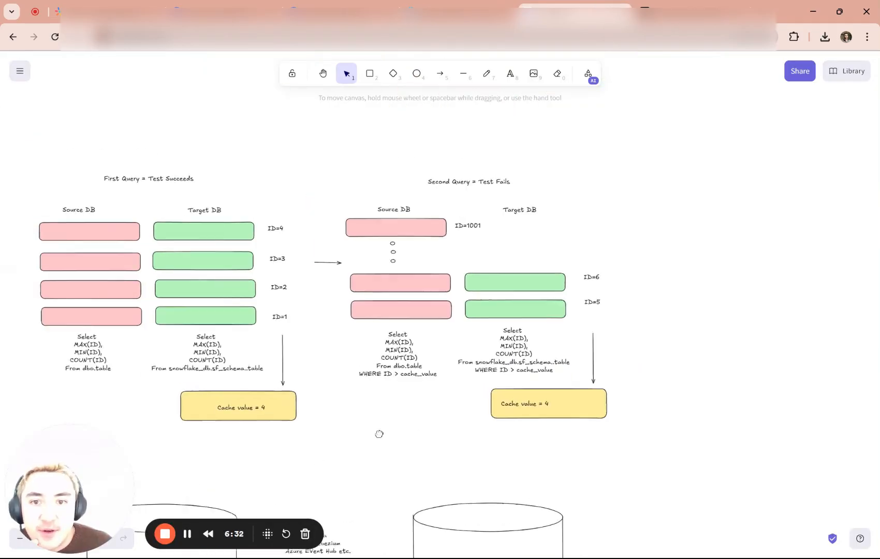
drag(432, 441, 435, 441)
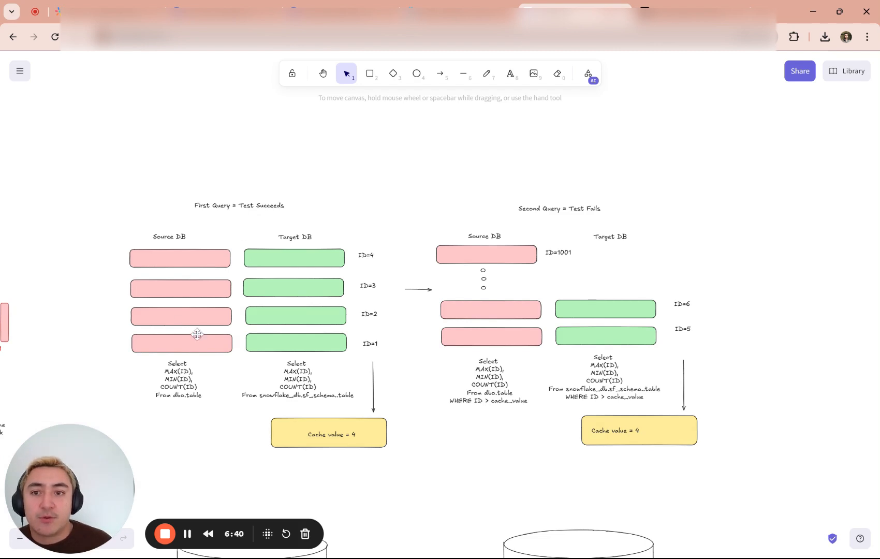
click(191, 380)
click(400, 468)
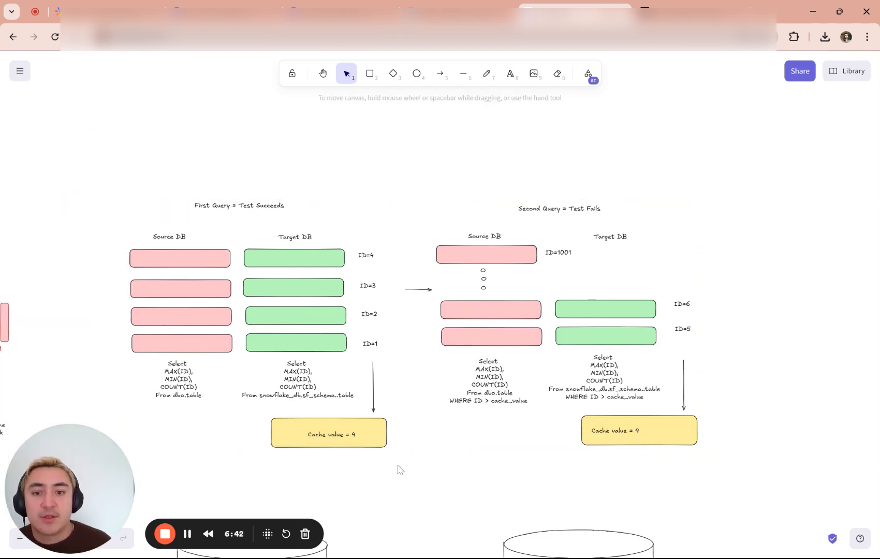
drag(352, 460, 383, 463)
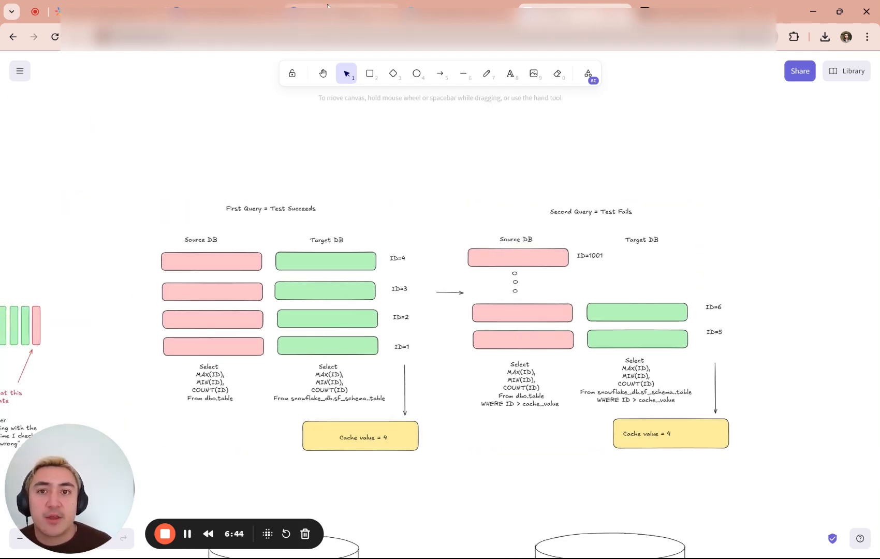
Return to Orchestra, review the source query of the failed Reconcile two tables task, and switch to the Snowflake worksheet
click(345, 13)
click(505, 197)
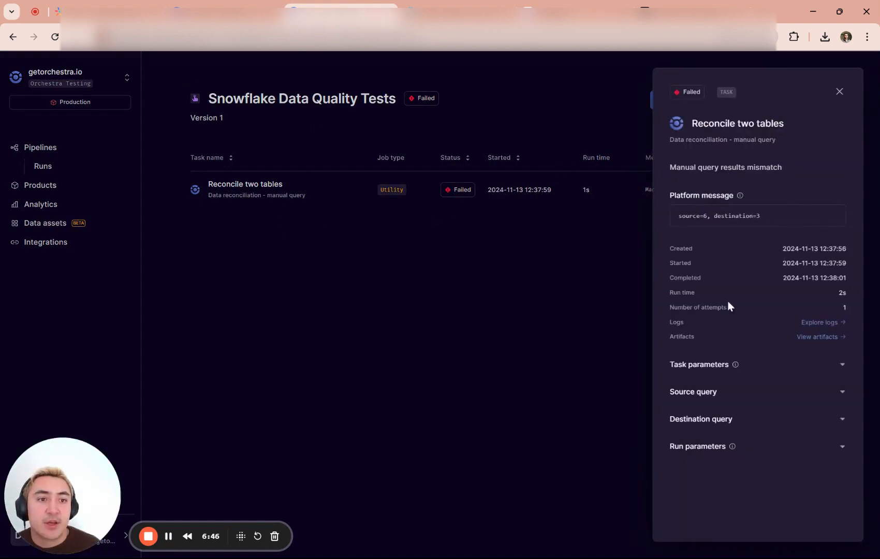
click(696, 393)
drag(730, 413, 782, 427)
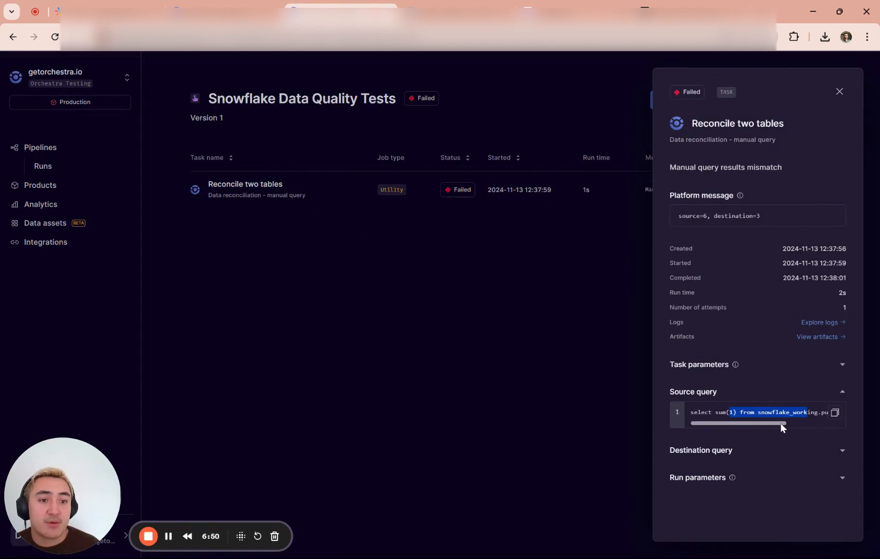
drag(781, 424, 557, 86)
click(455, 9)
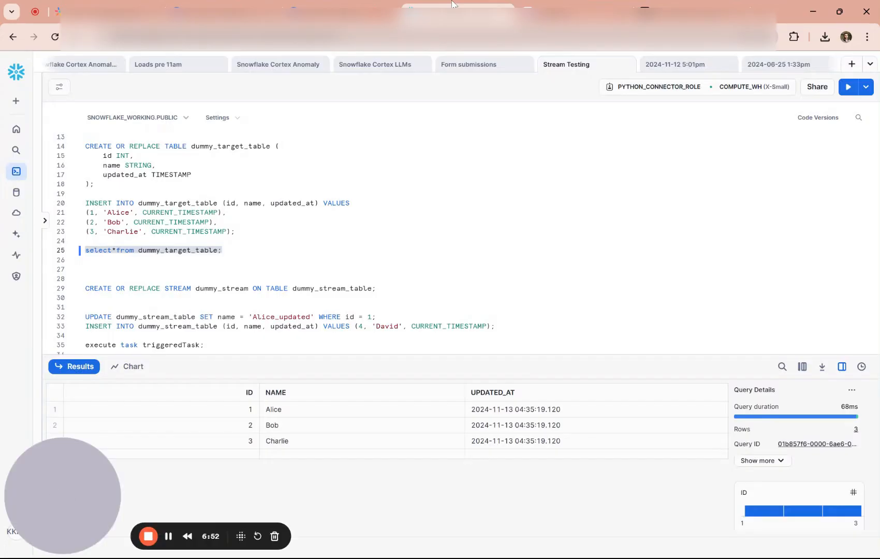
Go back to the whiteboard diagram and examine how the cached ID value filters the second query's source and target comparison
click(574, 10)
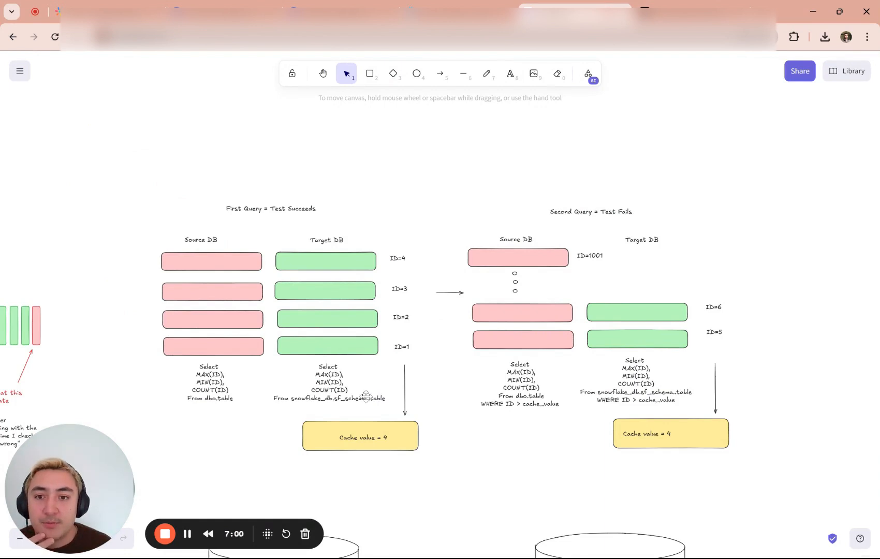
click(217, 257)
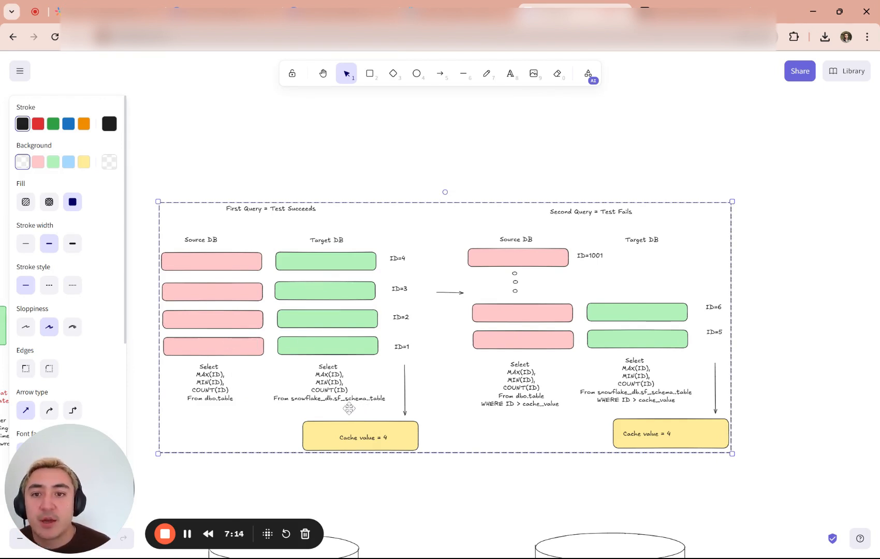
double_click(361, 438)
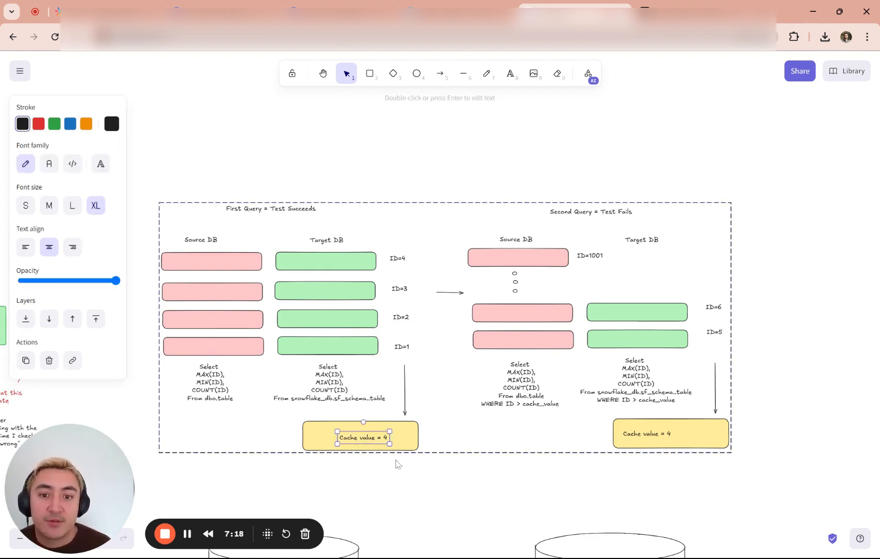
click(402, 439)
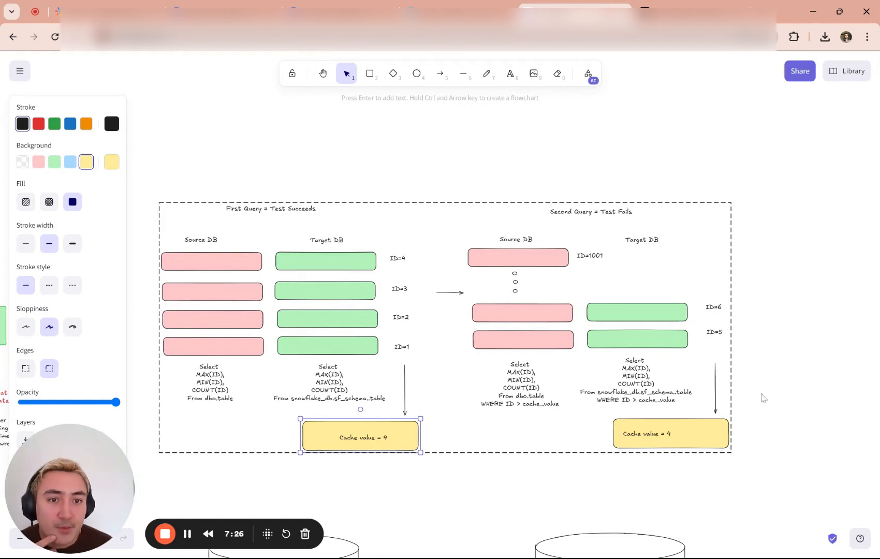
drag(765, 359, 714, 370)
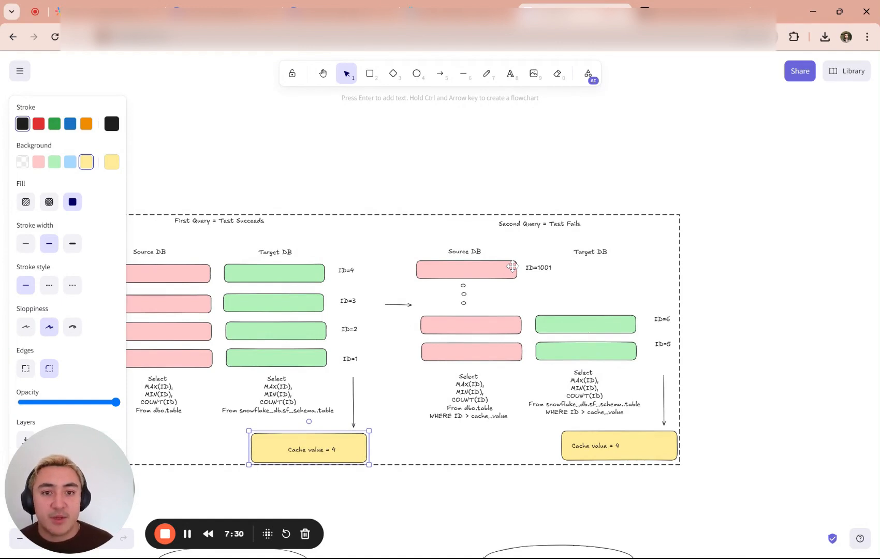
double_click(541, 269)
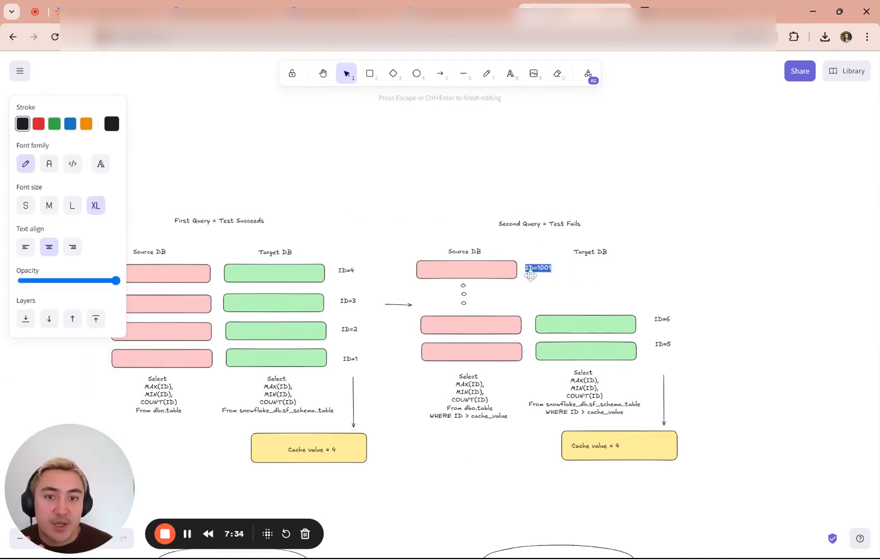
click(662, 321)
click(664, 322)
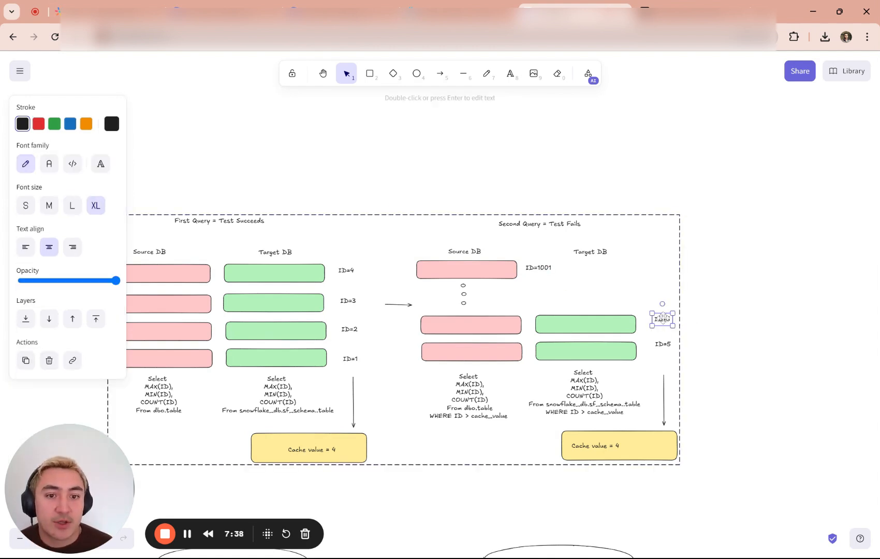
click(715, 407)
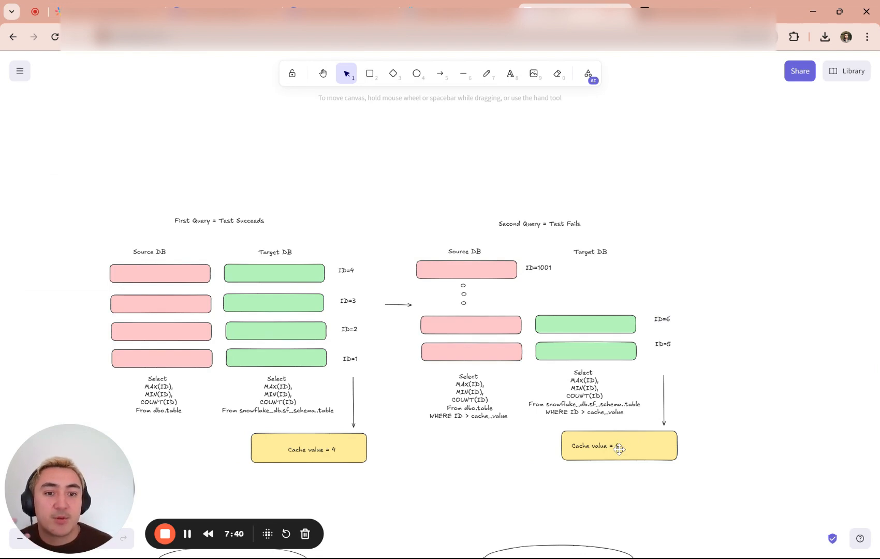
click(476, 410)
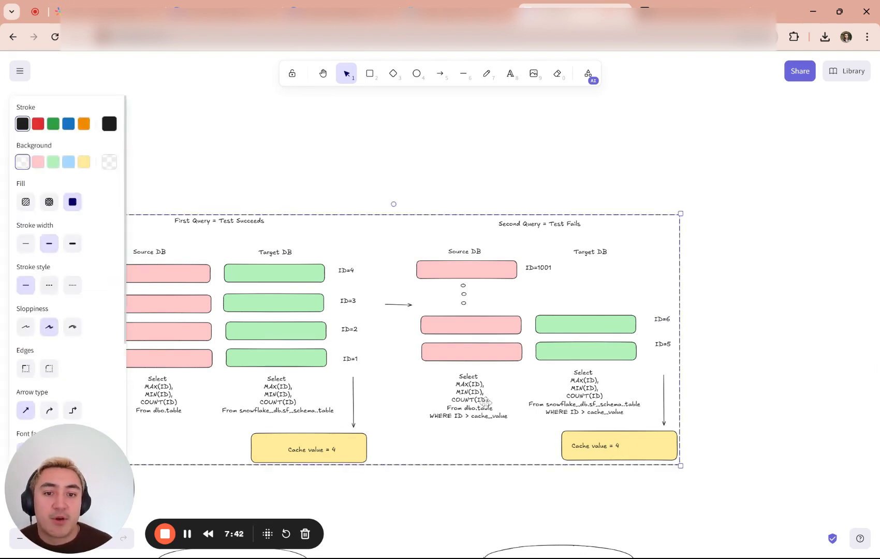
click(476, 412)
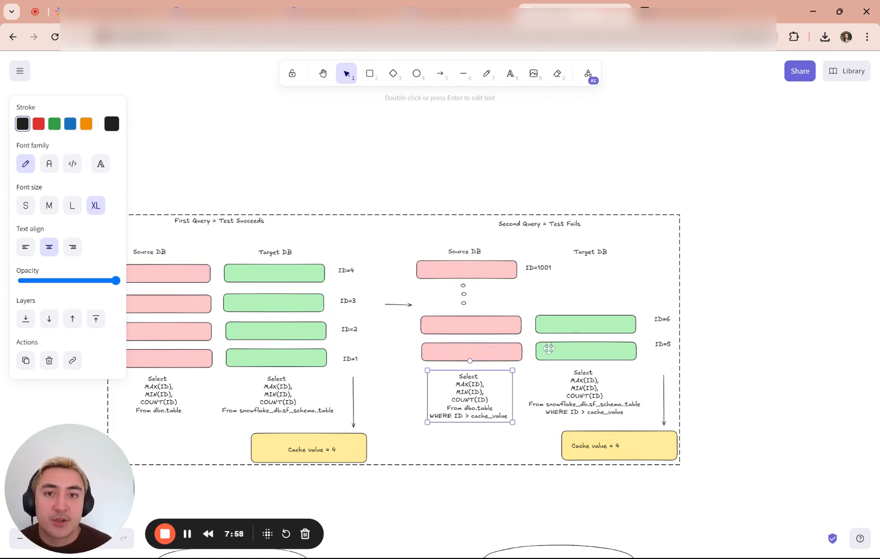
Return to Orchestra, close the task details and open the Snowflake Data Quality Tests pipeline for editing
click(334, 13)
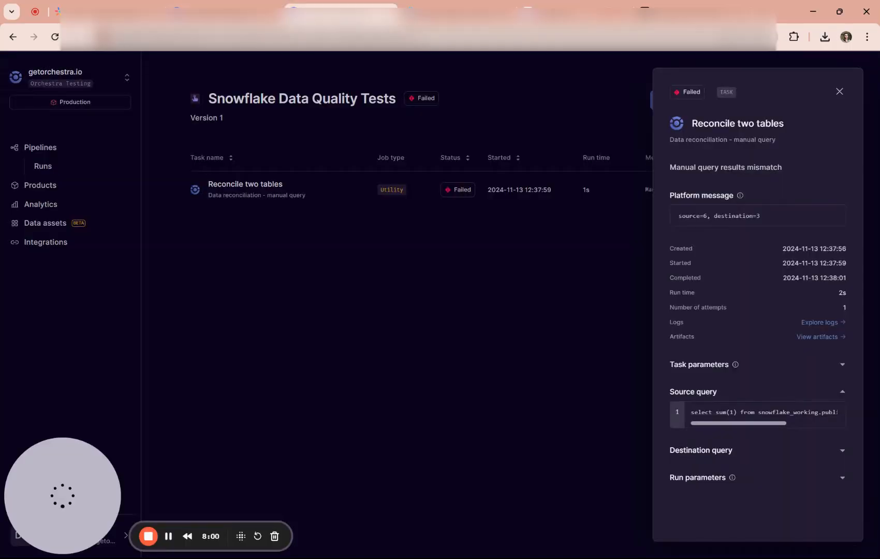
click(316, 284)
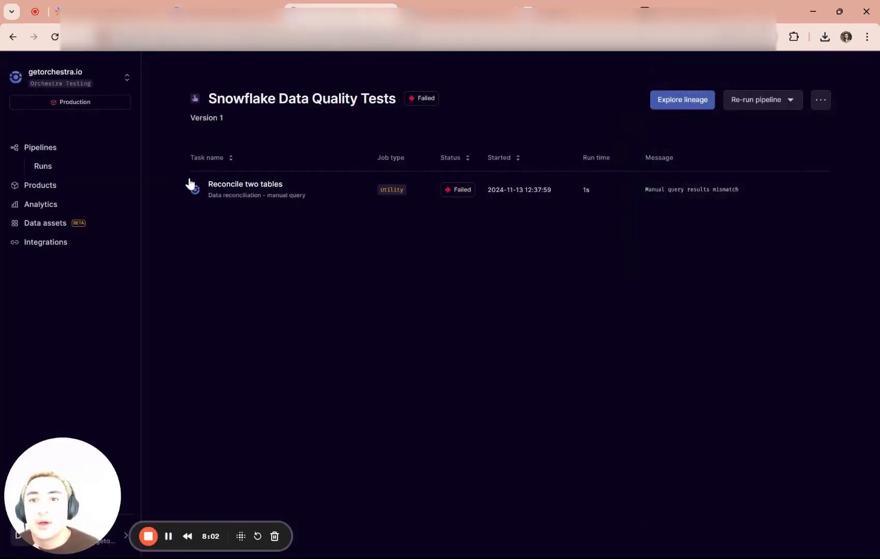
click(820, 99)
click(771, 126)
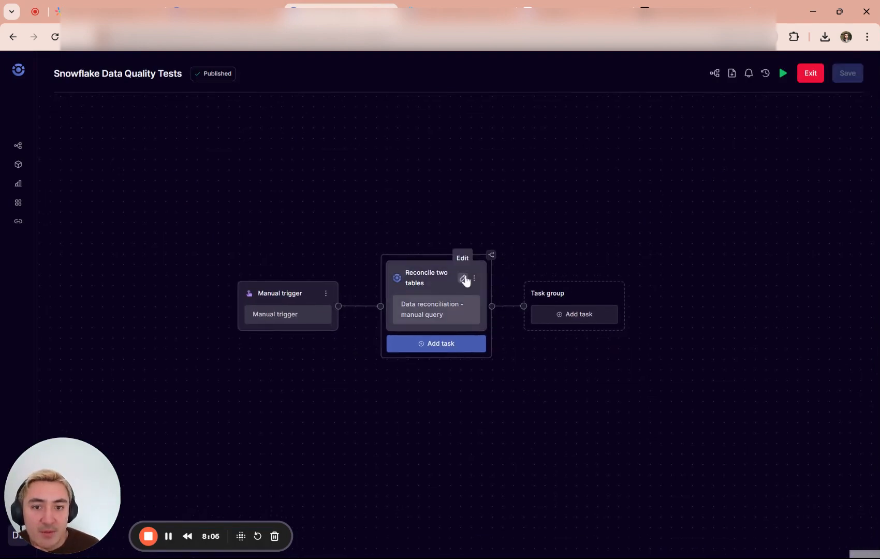
Edit the Reconcile two tables task and change its integration job to Data reconciliation - cursor field, searching for "orches"
click(463, 279)
click(211, 107)
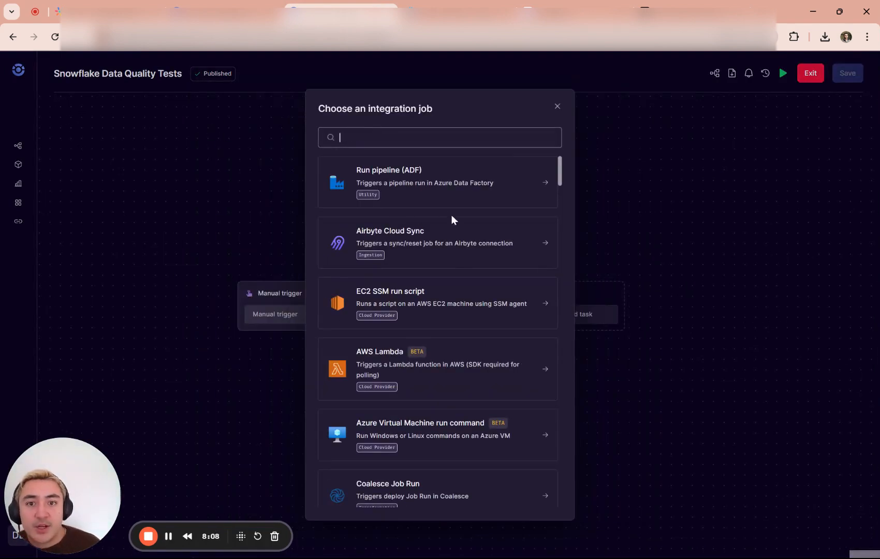
text(reconcili)
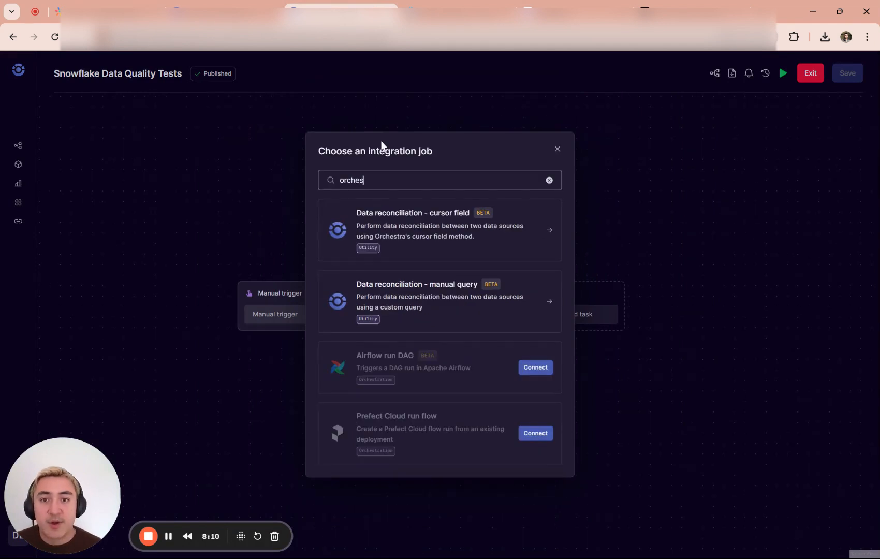
click(425, 228)
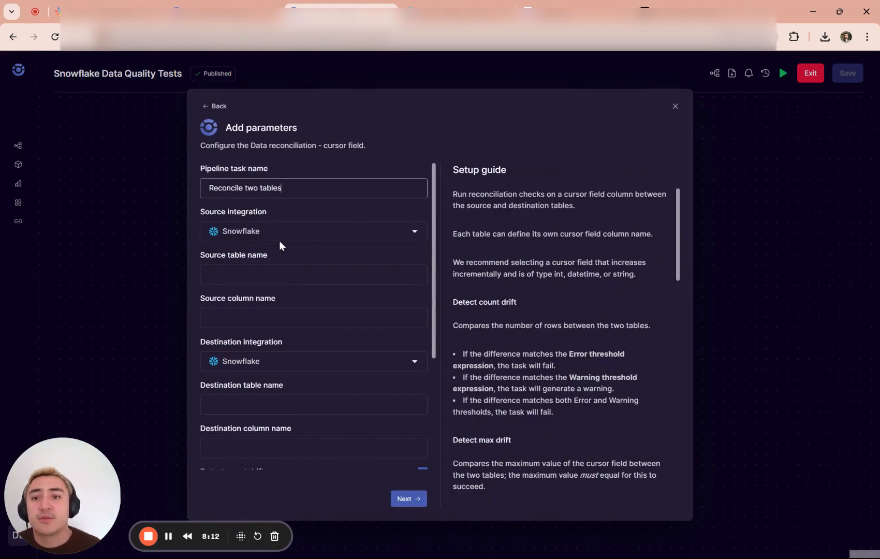
Copy dummy_target_table from the Snowflake worksheet into the task's destination table name and set the destination column name to ID
click(212, 282)
click(456, 10)
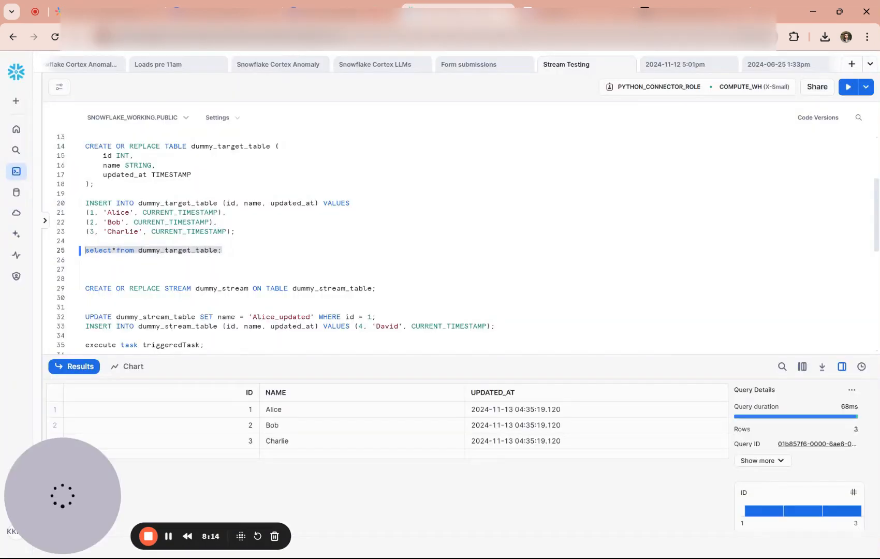
click(178, 260)
double_click(178, 250)
key(ctrl+c)
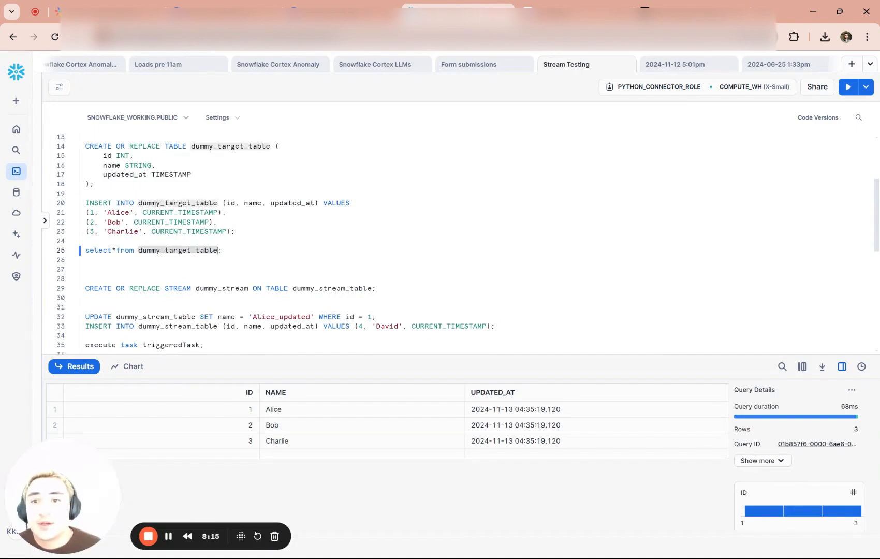
click(330, 9)
scroll(315, 393, down, 3)
click(289, 288)
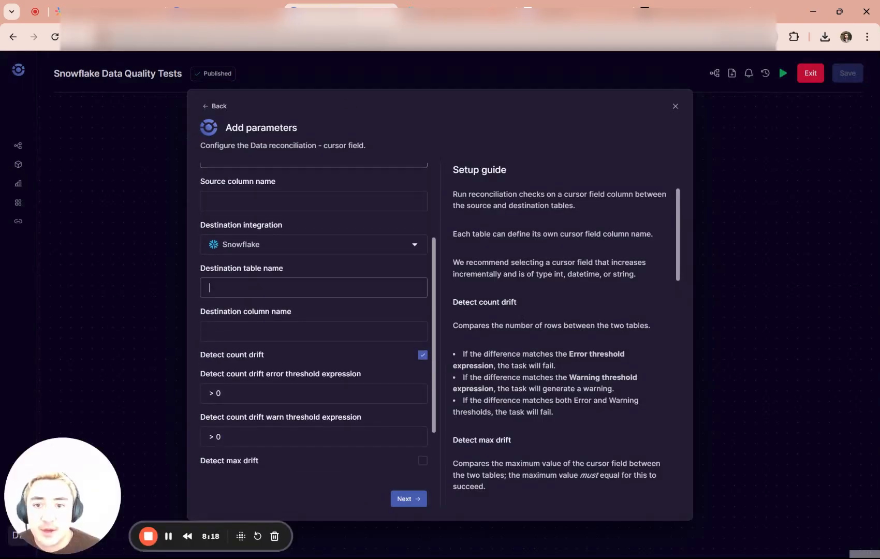
key(ctrl+v)
key(Tab)
Set the source column name to ID and copy dummy_stream_table from the Snowflake worksheet into the task's source table name
scroll(290, 289, up, 3)
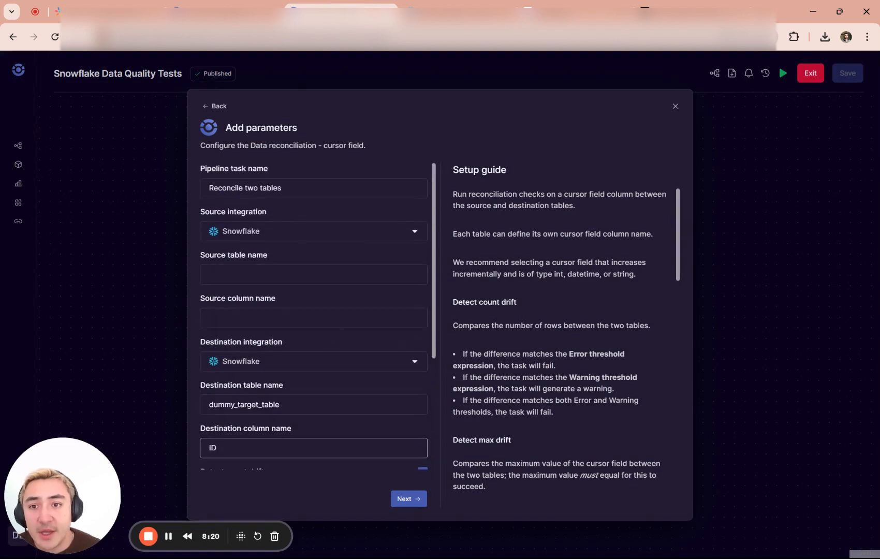
click(243, 321)
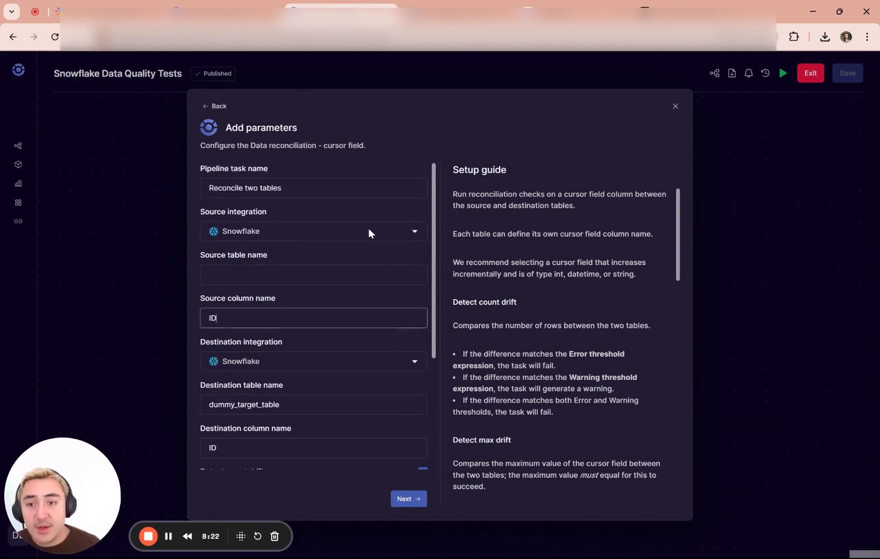
key(shift+Tab)
click(458, 11)
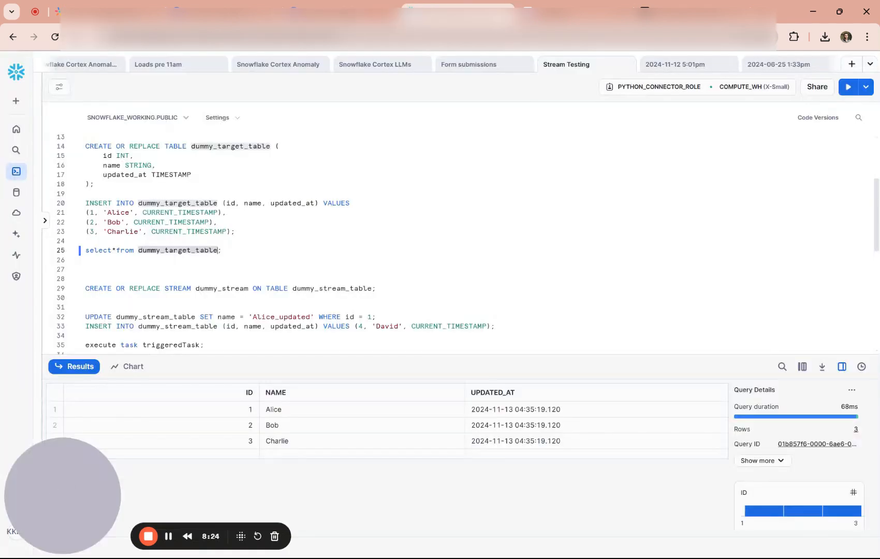
scroll(461, 243, up, 3)
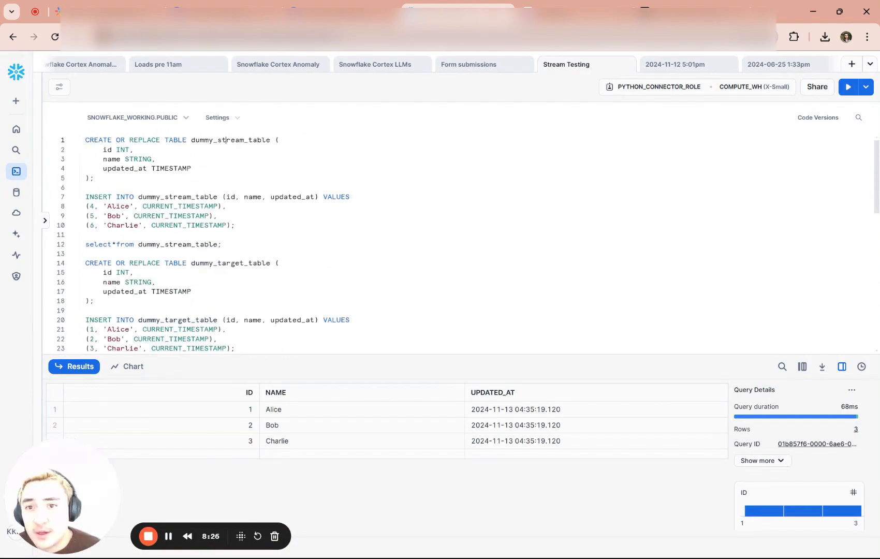
double_click(230, 140)
key(ctrl+c)
key(ctrl+shift+Tab)
key(ctrl+v)
Enable max drift detection and limiting by the cursor field cache value for the reconciliation task
scroll(294, 244, down, 3)
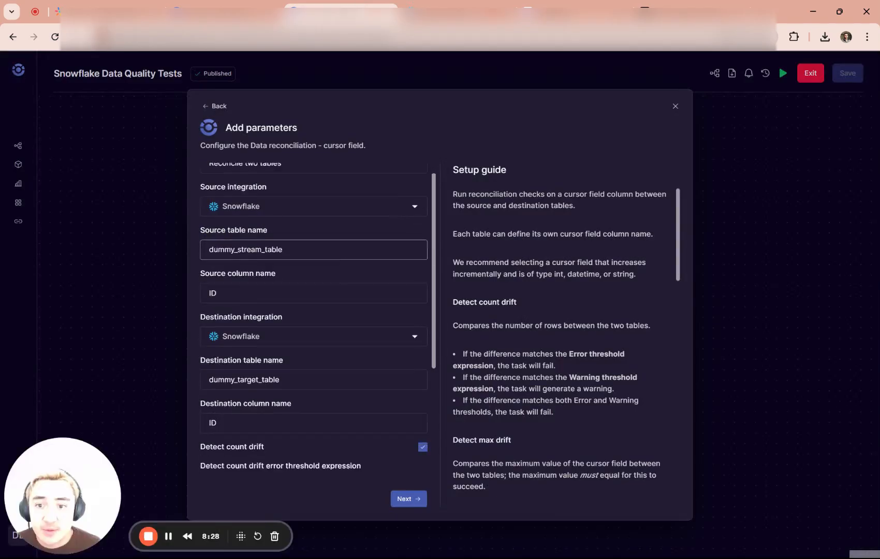
scroll(320, 308, down, 1)
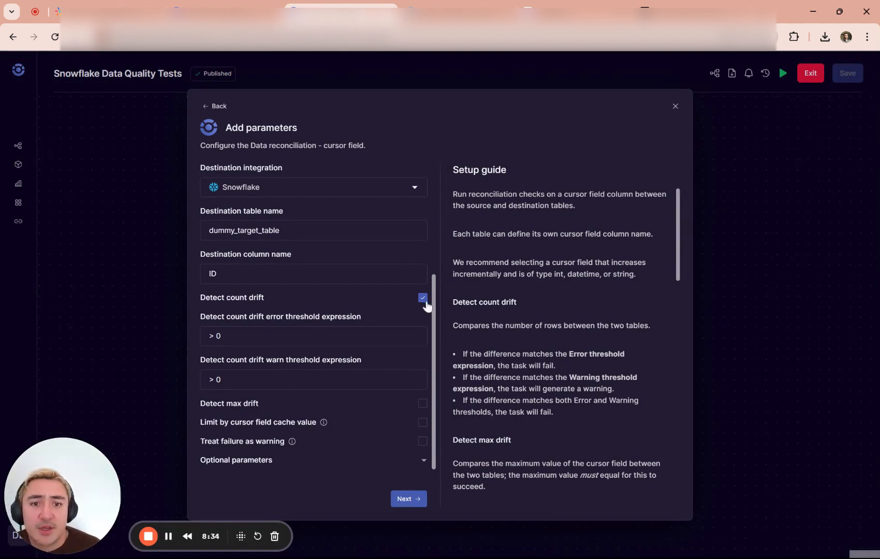
drag(478, 326, 513, 325)
click(514, 326)
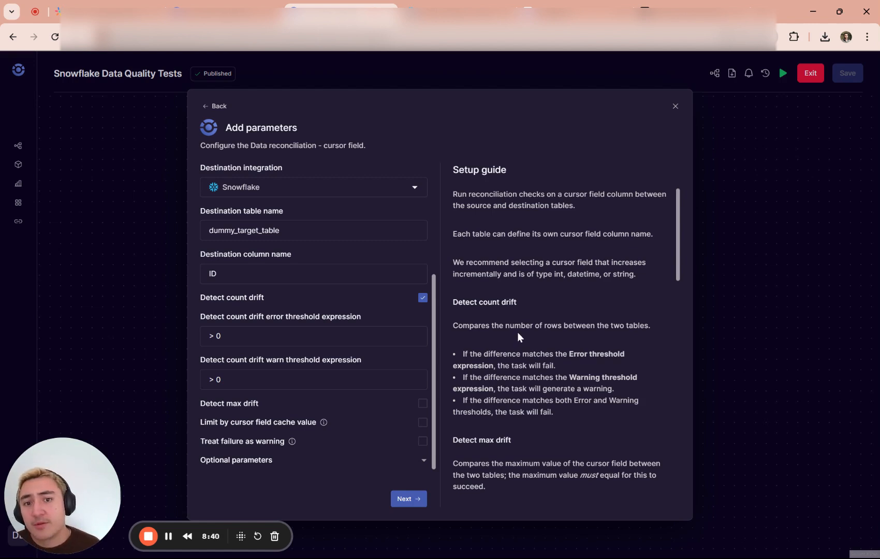
click(222, 336)
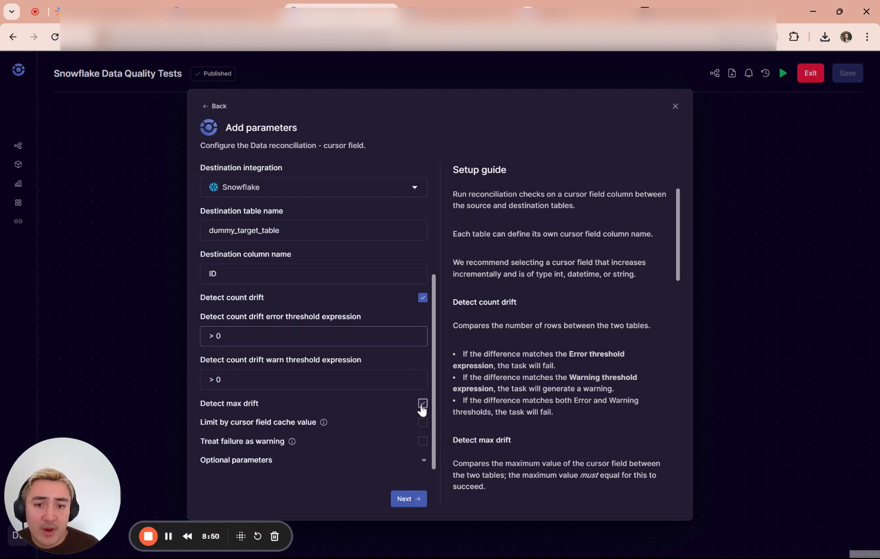
click(422, 403)
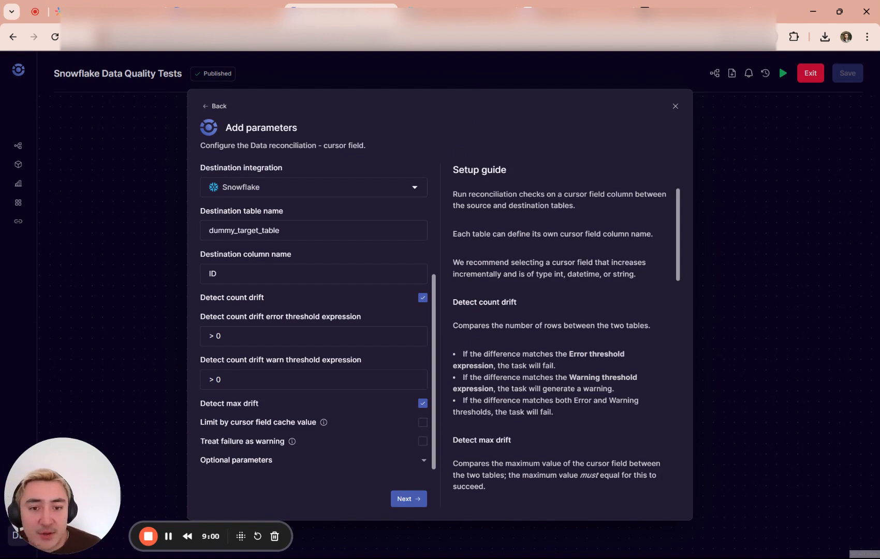
mouse_move(324, 421)
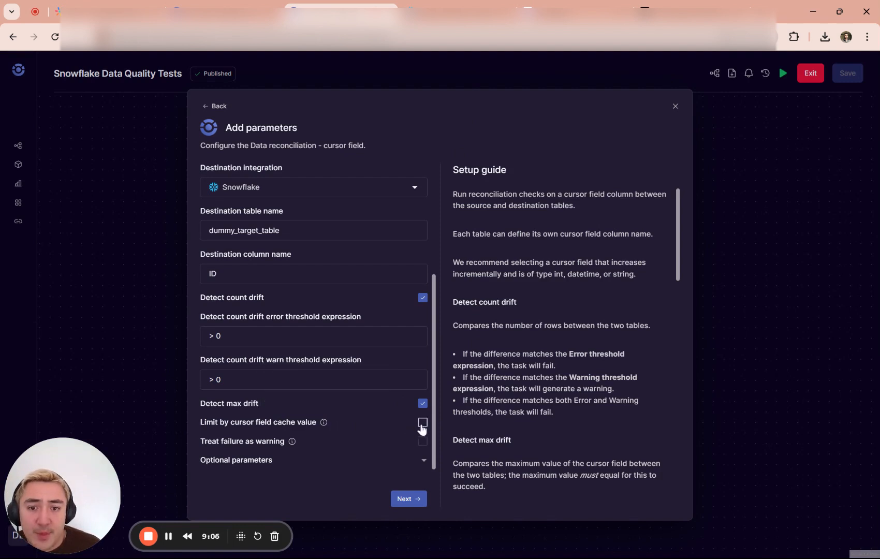
click(422, 422)
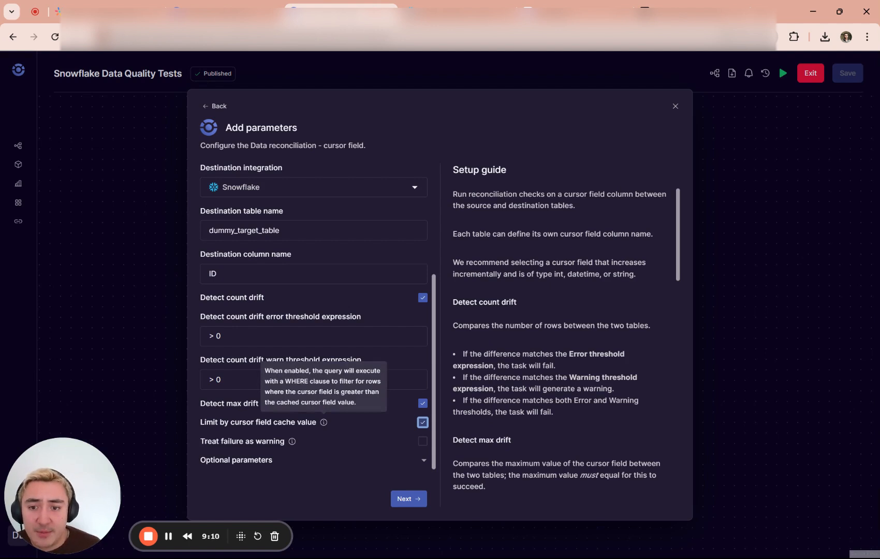
Expand the task's optional parameters and examine the cursor field cache override setting
click(420, 460)
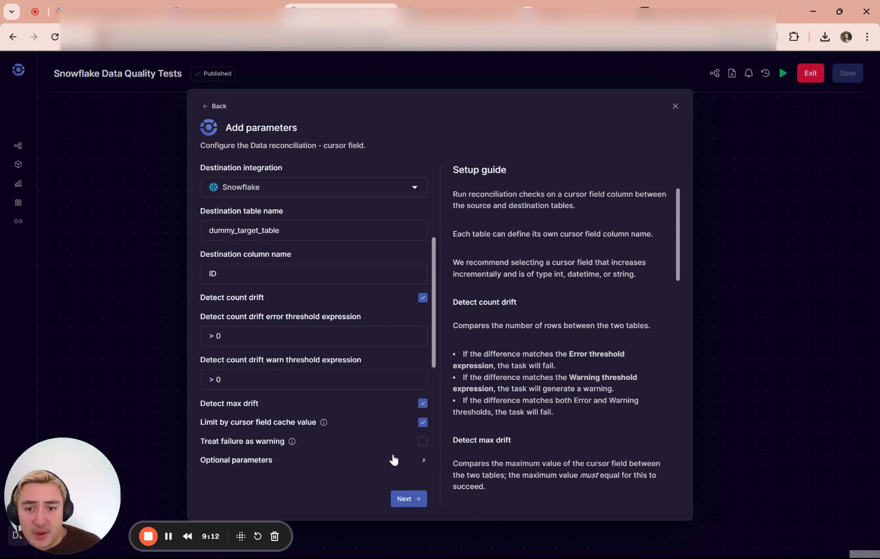
scroll(378, 436, down, 4)
scroll(303, 446, down, 6)
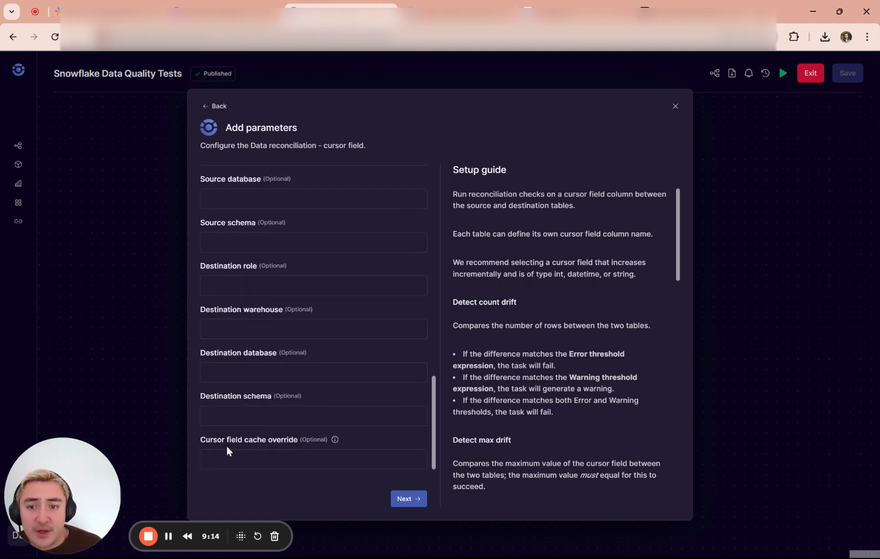
click(310, 459)
scroll(312, 428, up, 8)
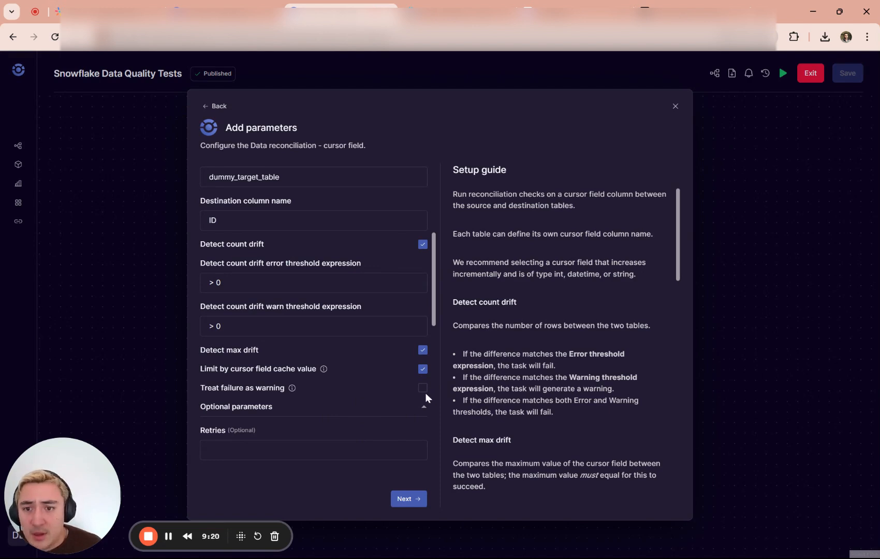
scroll(425, 396, up, 2)
Apply the task parameters, save and publish the Snowflake Data Quality Tests pipeline, and run it
click(409, 498)
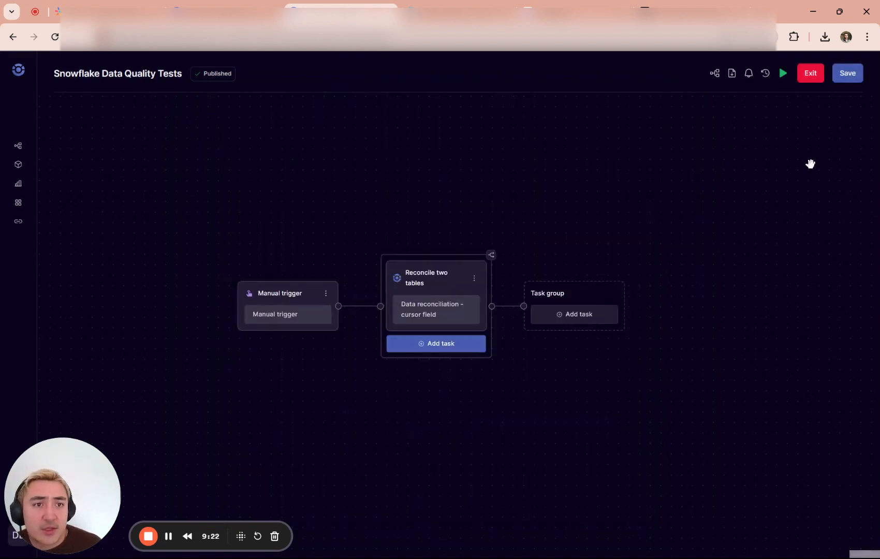
click(848, 74)
click(208, 148)
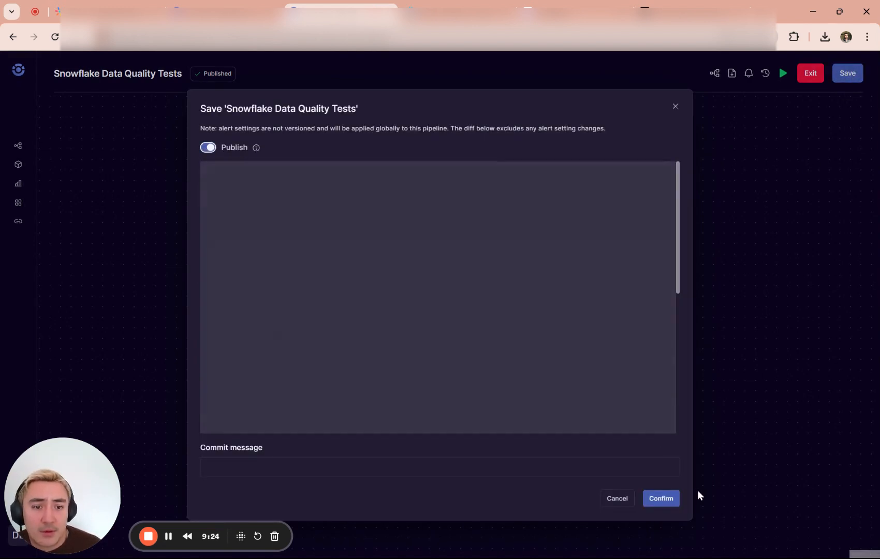
click(668, 498)
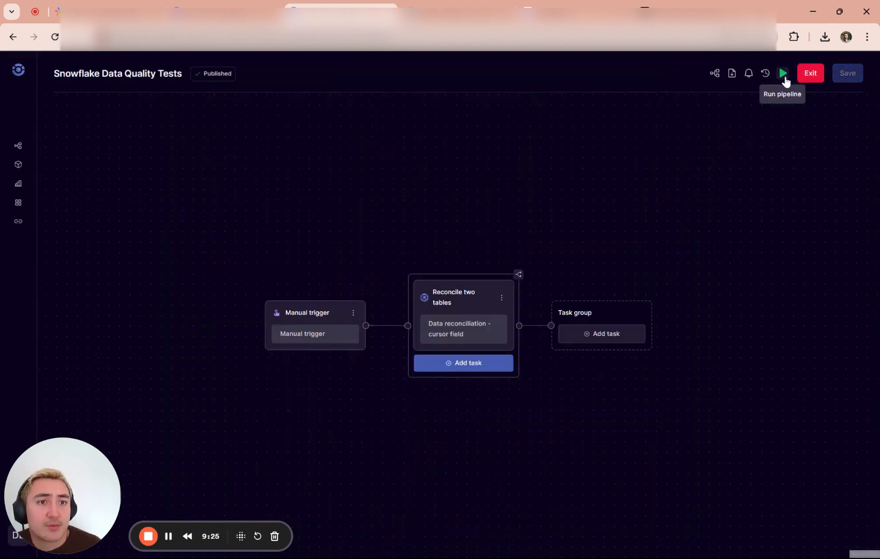
click(783, 75)
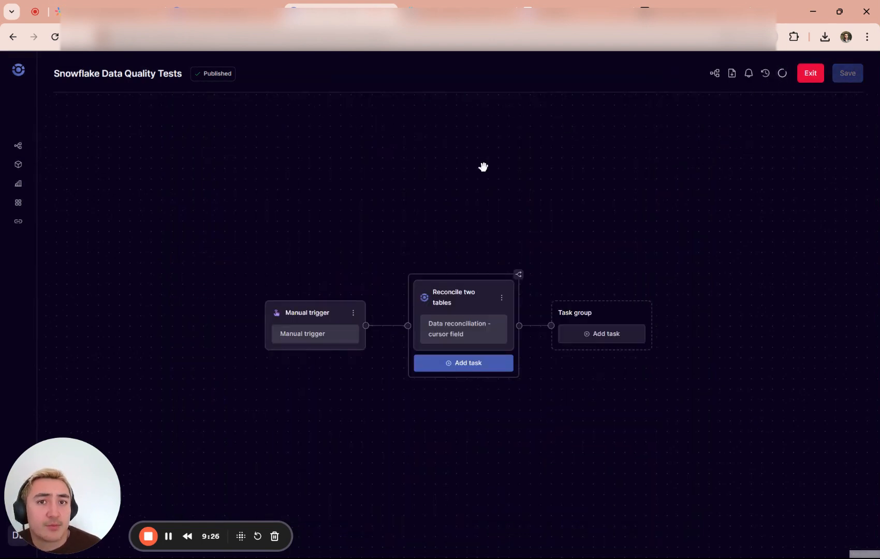
Switch to the Snowflake worksheet and query all rows of dummy_stream_table and dummy_target_table
key(ctrl+Tab)
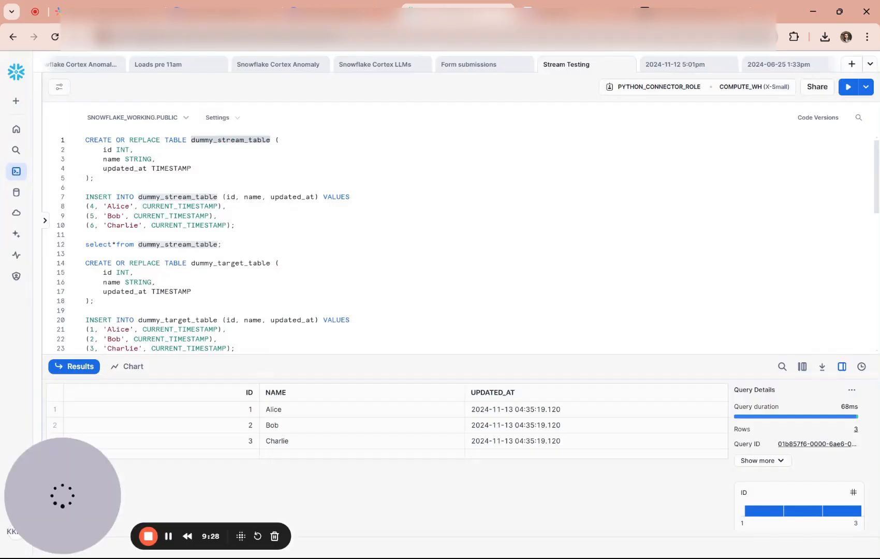
drag(223, 245, 75, 252)
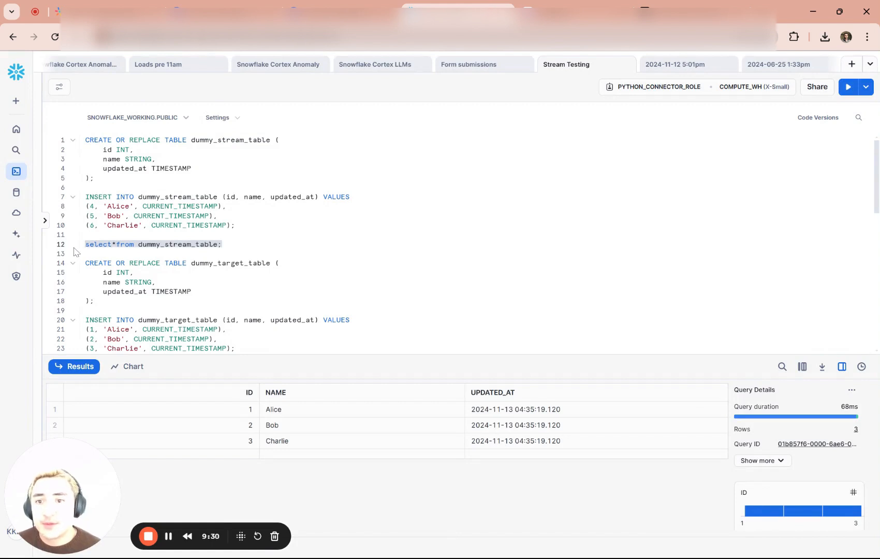
key(ctrl+Return)
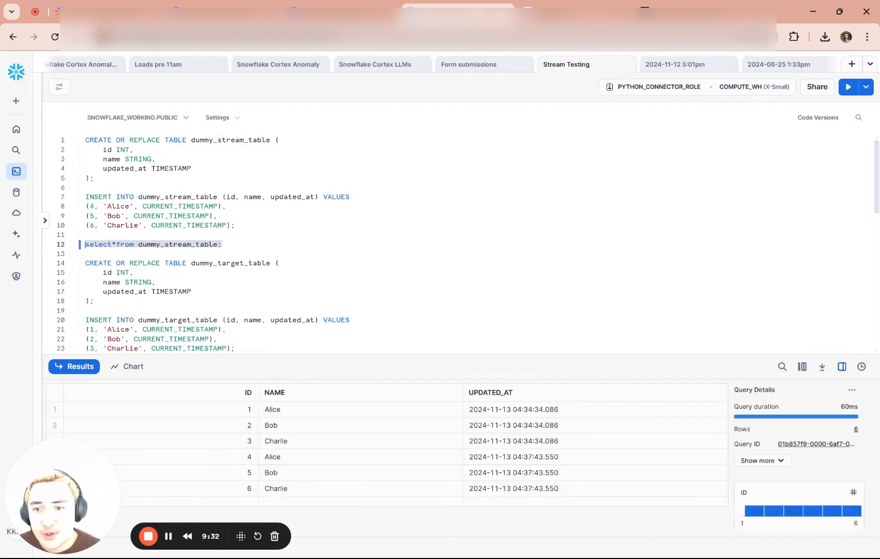
scroll(456, 243, down, 3)
drag(223, 250, 88, 251)
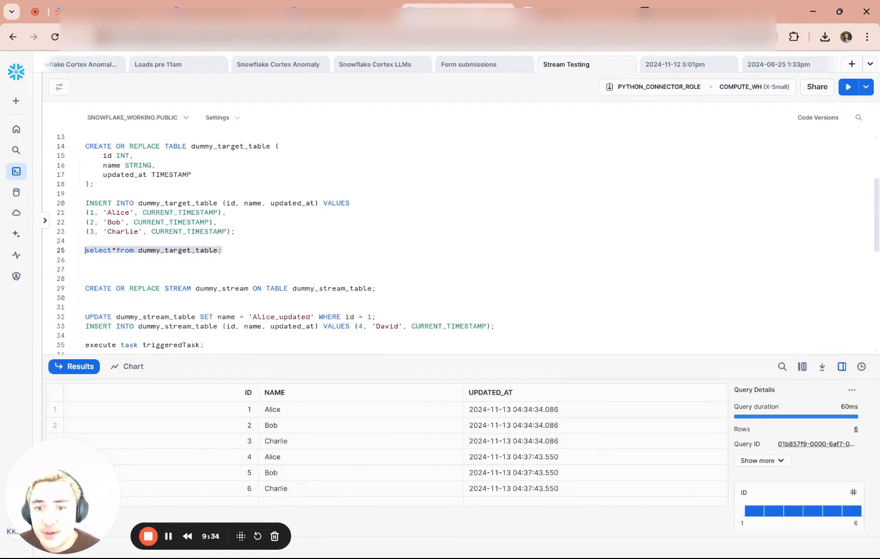
key(ctrl+Return)
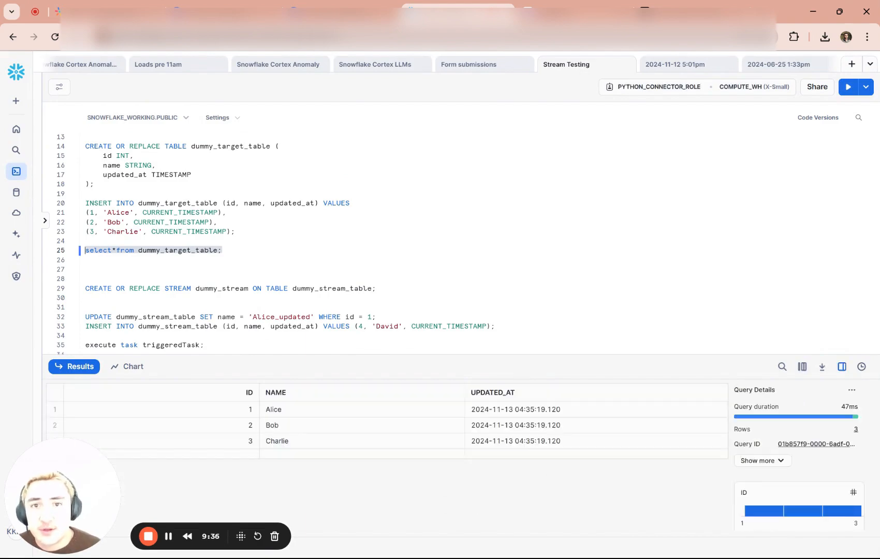
Return to Orchestra and read the platform message in the Reconcile two tables run details
click(354, 6)
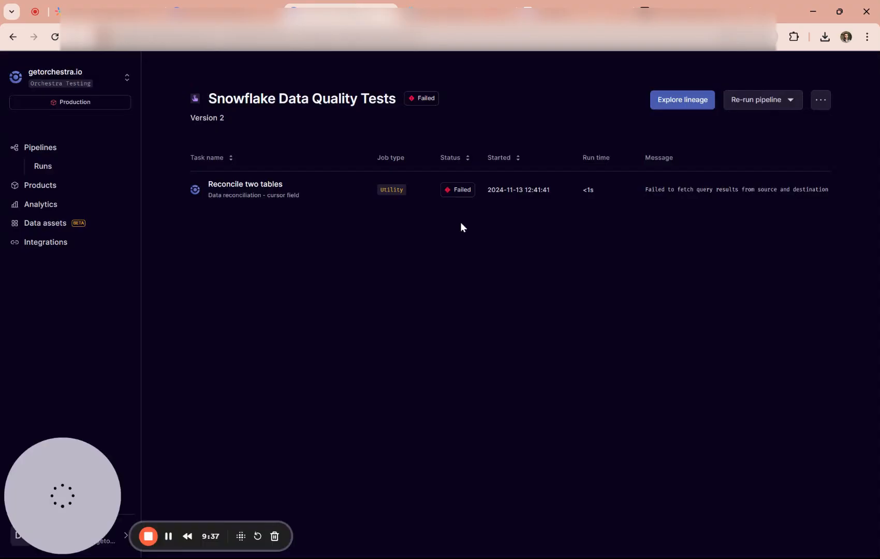
click(595, 201)
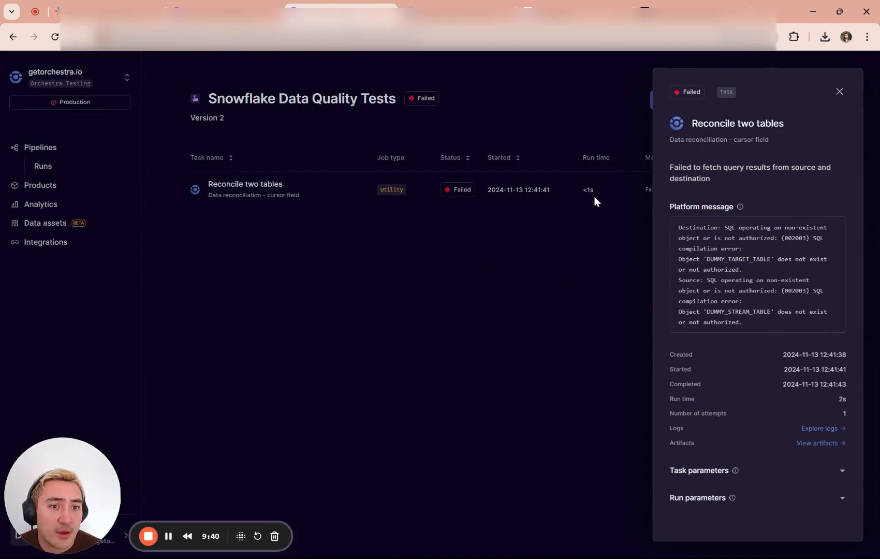
click(562, 277)
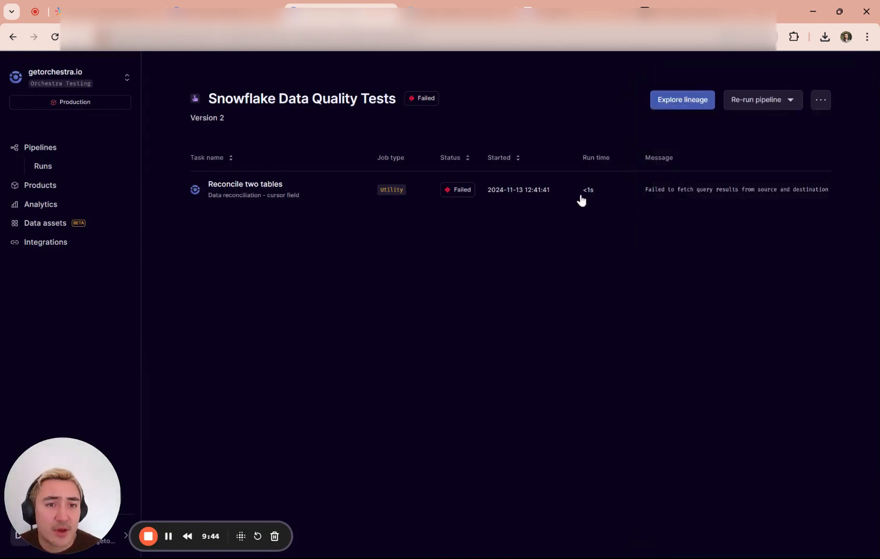
Open the pipeline for editing and expand the optional parameters of the Reconcile two tables task
click(812, 100)
click(771, 127)
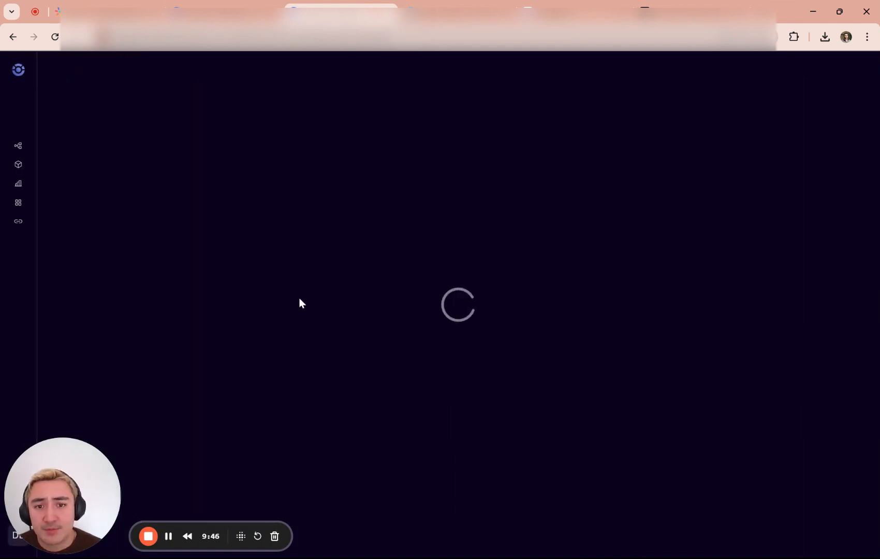
click(490, 301)
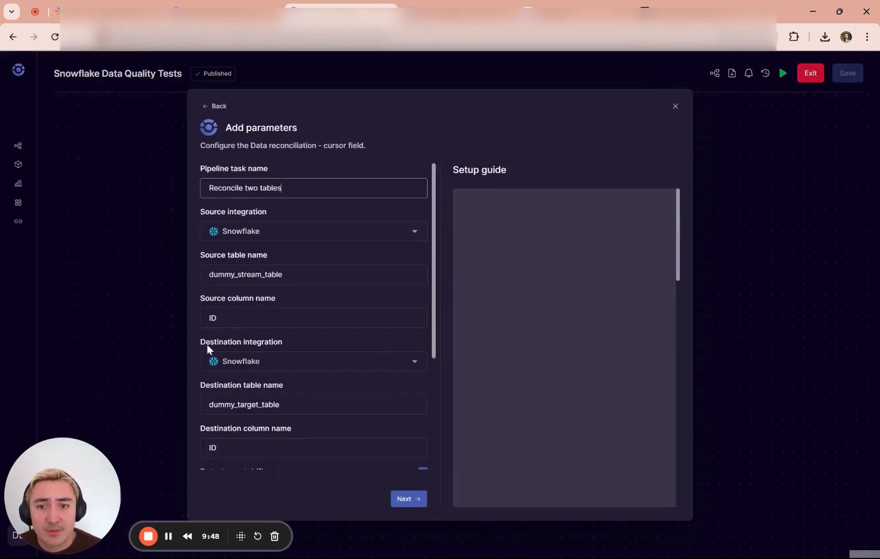
scroll(274, 393, down, 4)
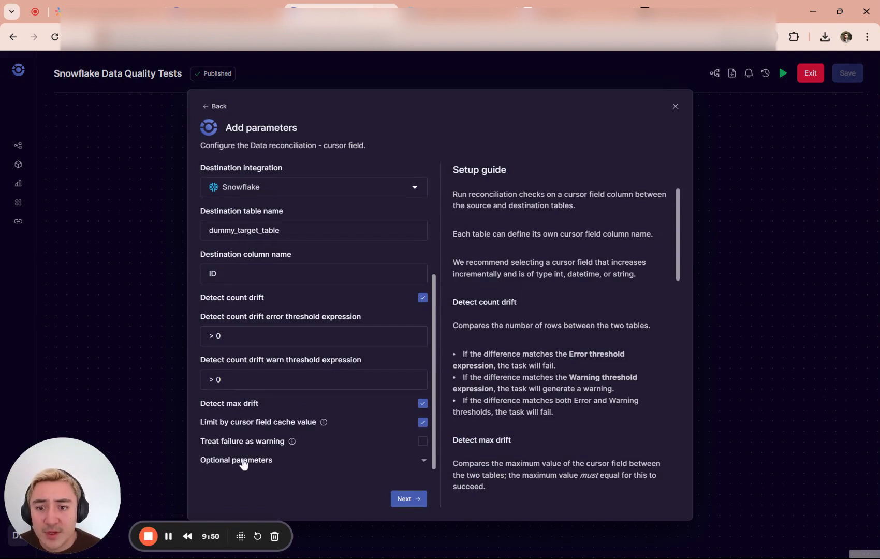
click(291, 459)
scroll(304, 399, down, 5)
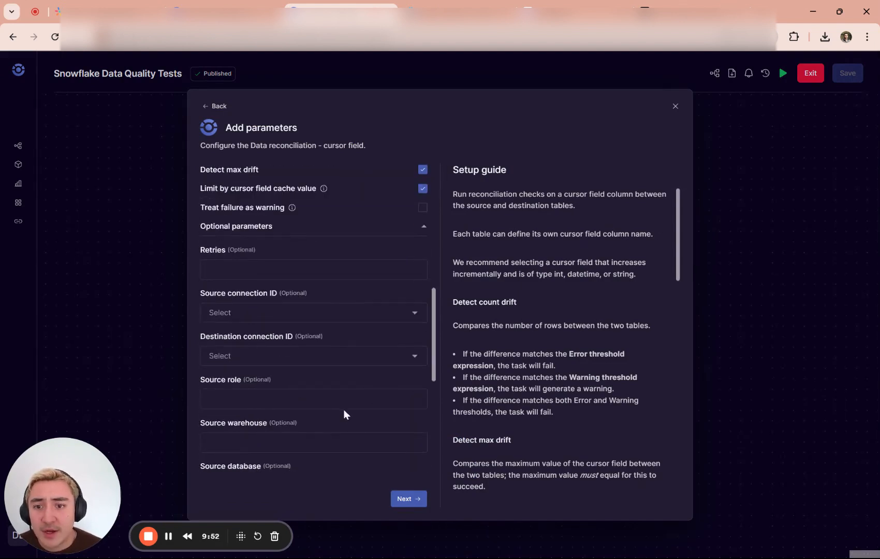
scroll(313, 316, down, 3)
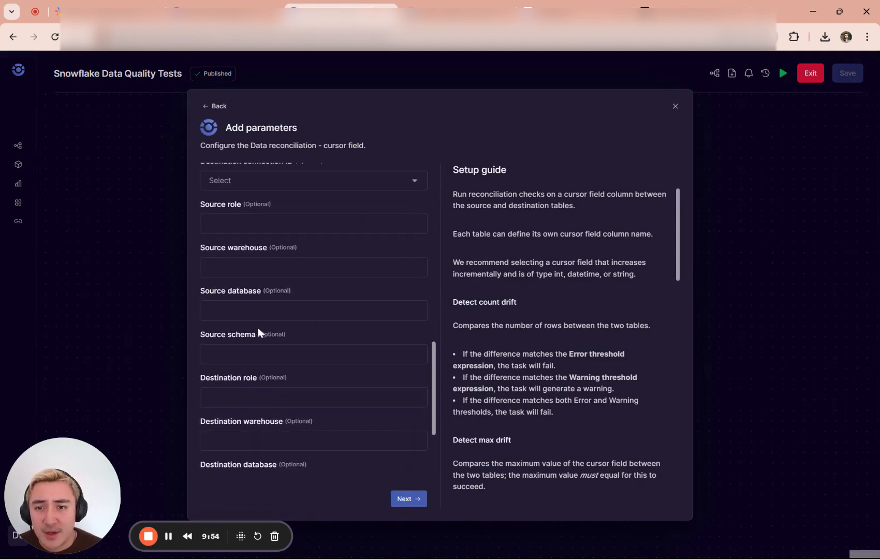
Set the task's source database to SNOWFLAKE_WORKING and its source schema to PUBLIC
click(258, 311)
text(SNOW)
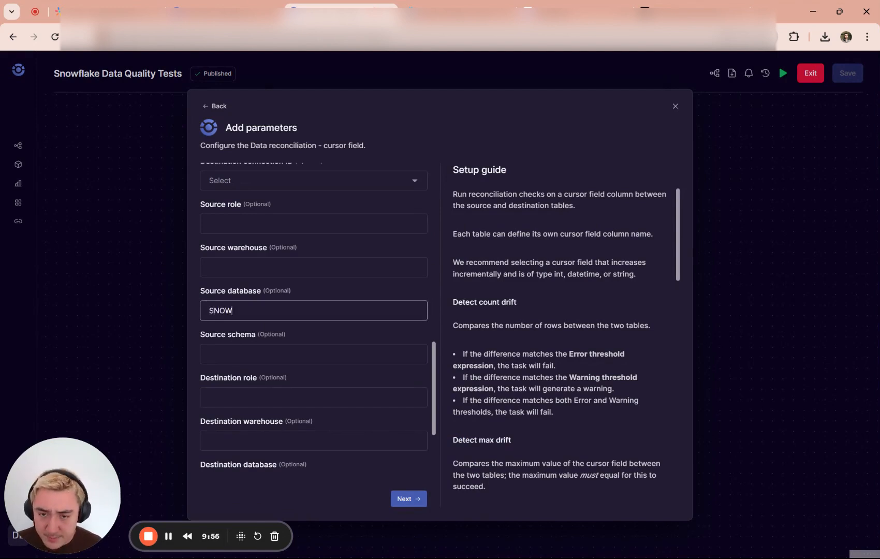
text(FLAKE_WORKING)
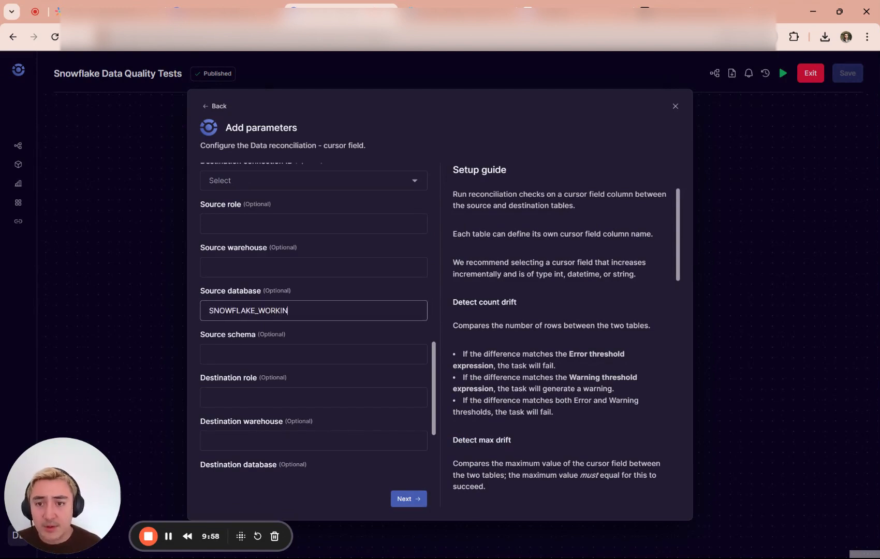
key(Tab)
text(P)
key(Tab)
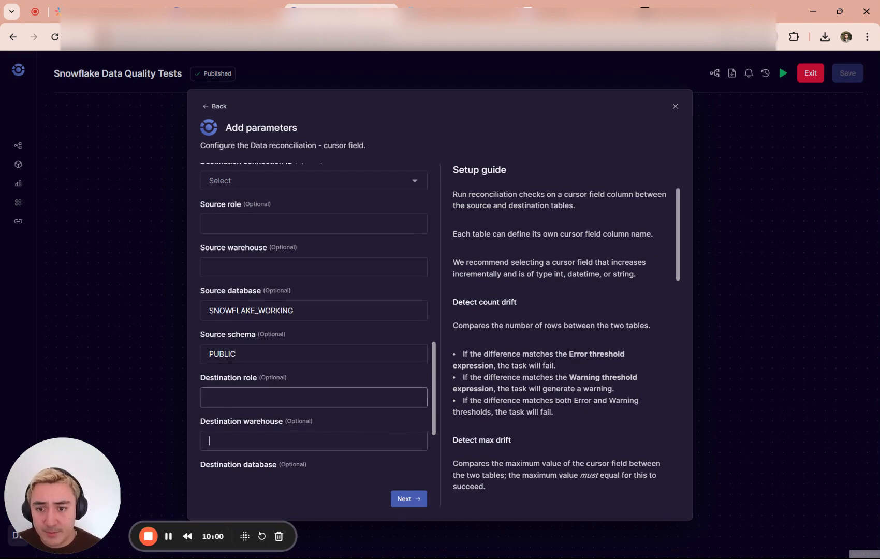
Set the task's destination database to SNOWFLAKE_WORKING and its destination schema to PUBLIC
key(Tab)
key(Tab)
text(SNOWFLAKE_)
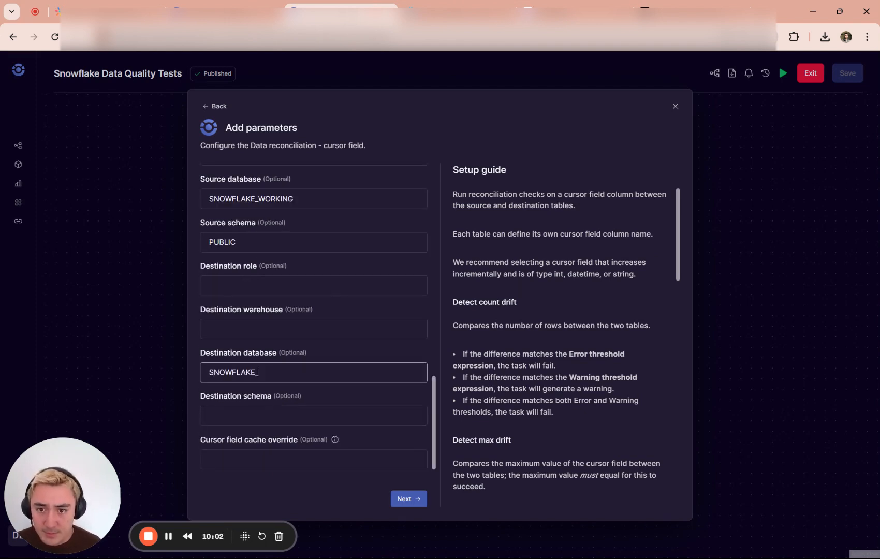
text(WORKING)
key(Tab)
text(P)
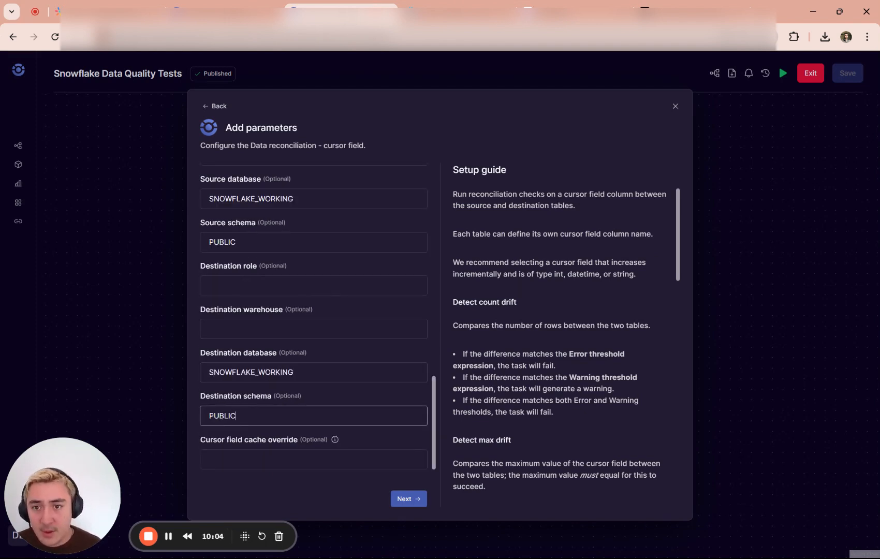
Look at the available destination connections and check the source and destination database and schema parameters
scroll(363, 378, up, 3)
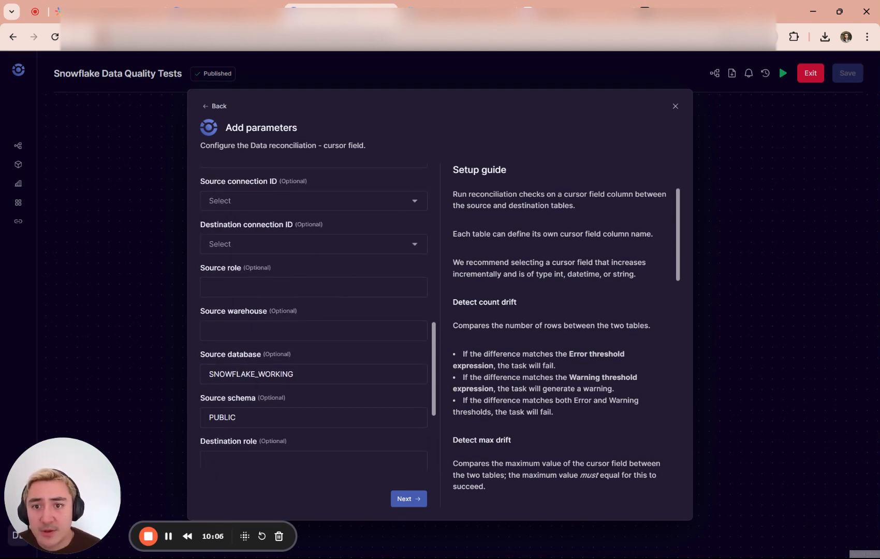
click(350, 244)
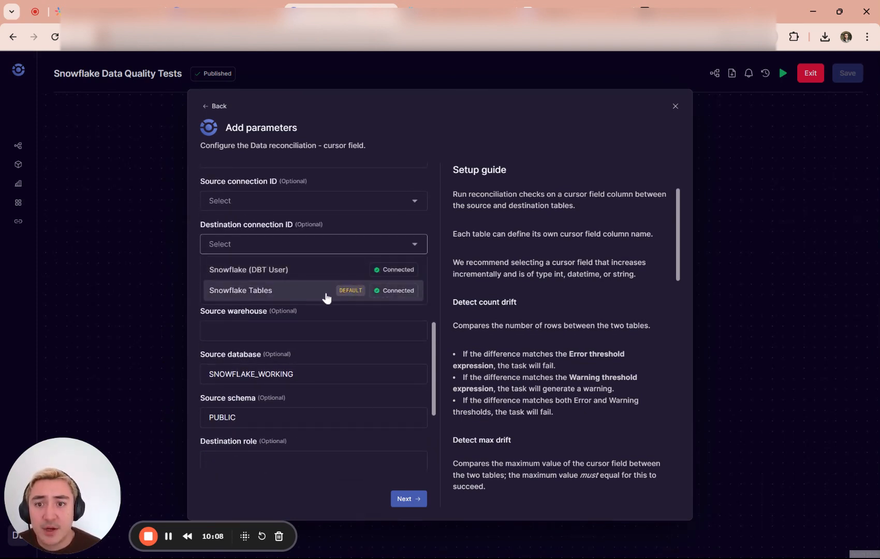
key(Escape)
scroll(339, 372, down, 2)
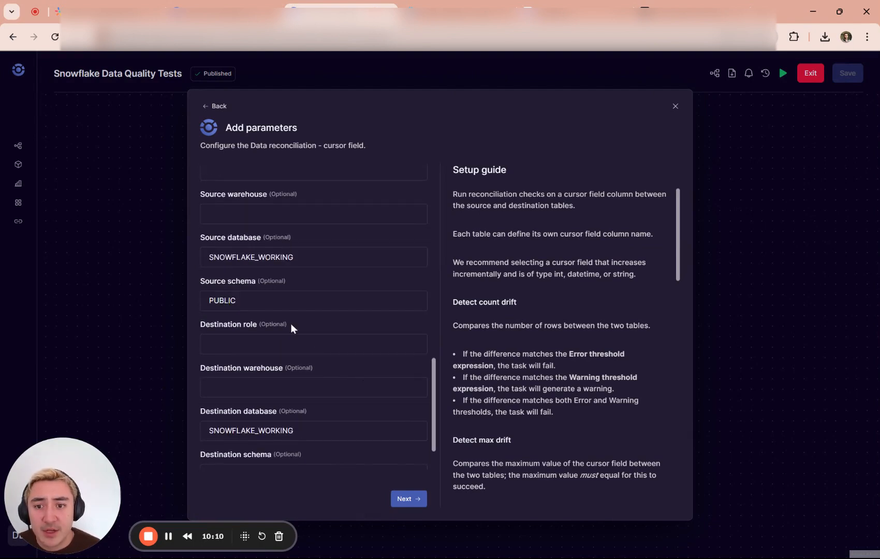
scroll(316, 320, down, 1)
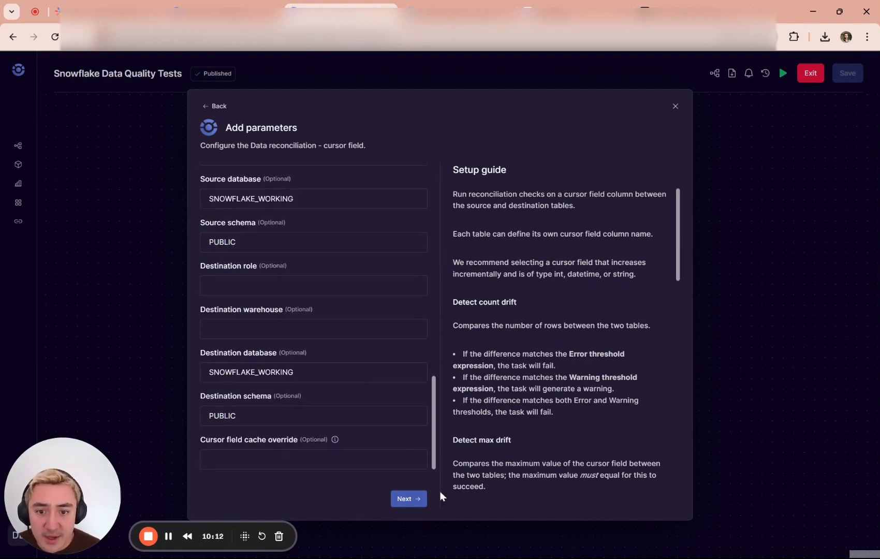
Confirm the task parameters, save and publish the Snowflake Data Quality Tests pipeline, and run it
click(409, 499)
click(847, 75)
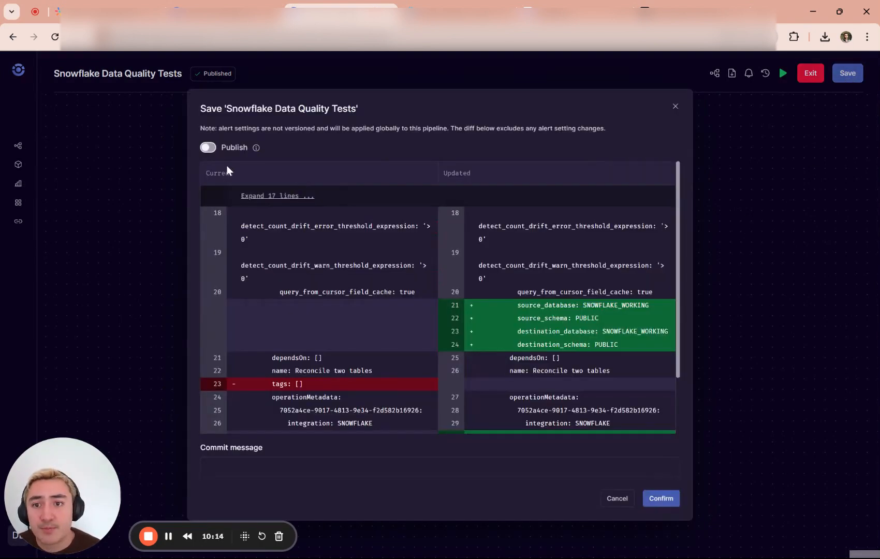
click(210, 148)
click(673, 501)
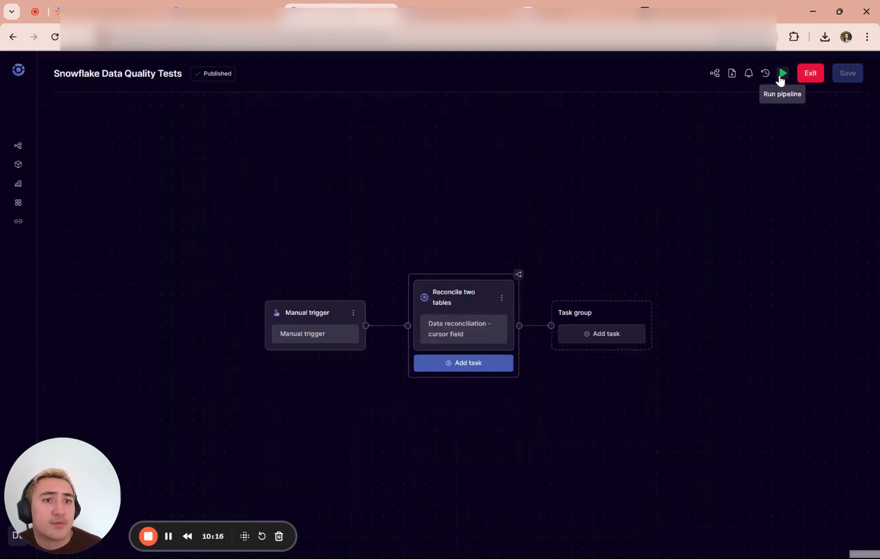
click(782, 73)
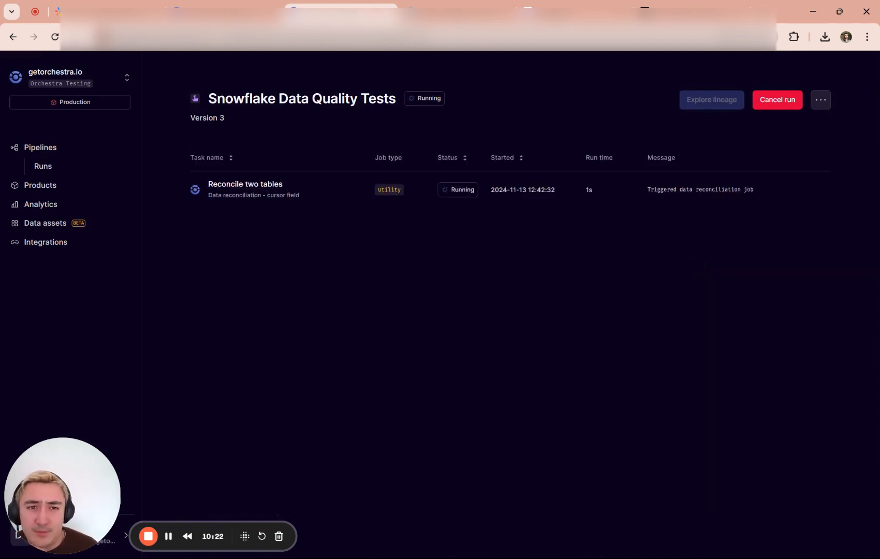
Open the Reconcile two tables run details and read the platform message about cursor field and count drift
click(686, 190)
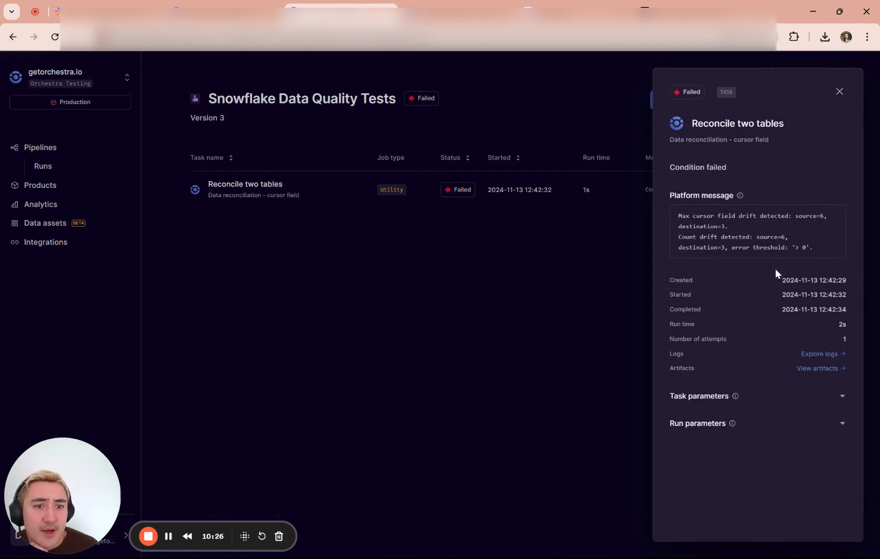
drag(689, 216, 718, 216)
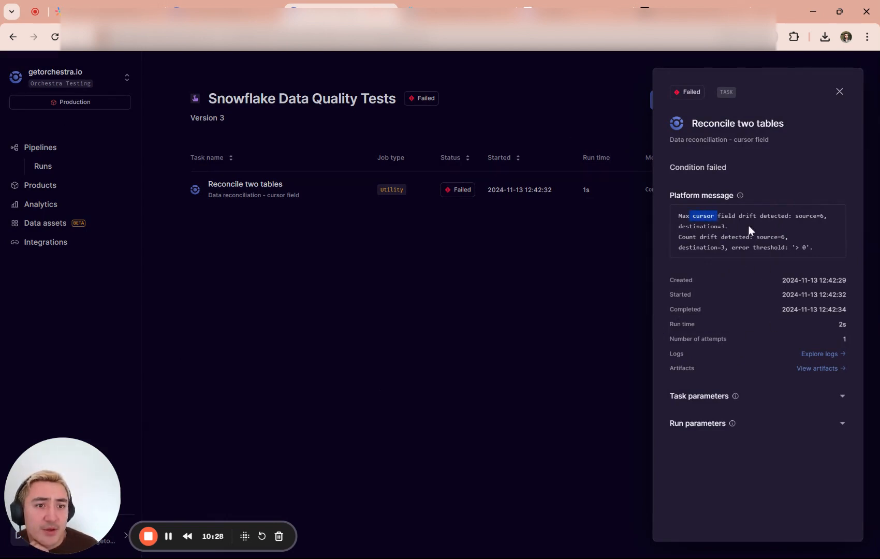
click(755, 226)
drag(774, 217, 813, 216)
drag(700, 237, 711, 237)
click(784, 243)
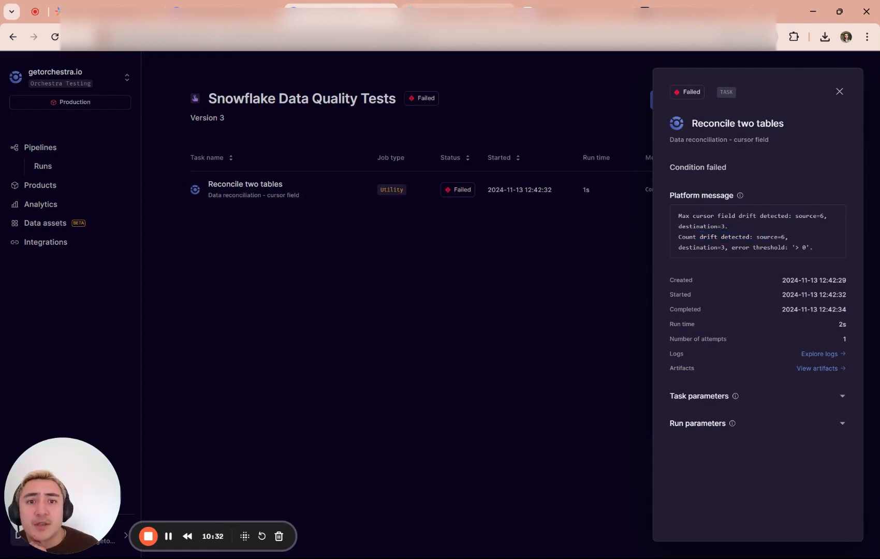
In the Snowflake worksheet, change the dummy_target_table insert IDs to 4, 5 and 6 and run that statement
click(458, 11)
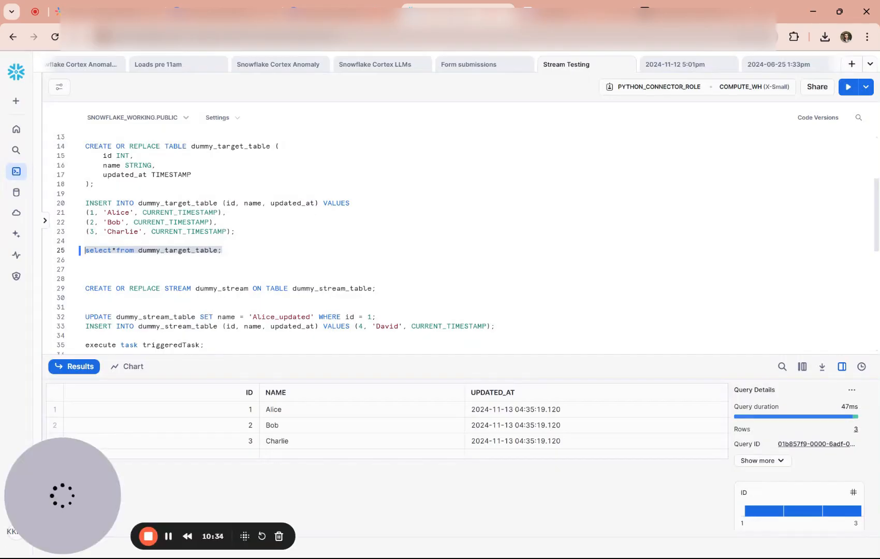
click(85, 241)
scroll(89, 253, up, 2)
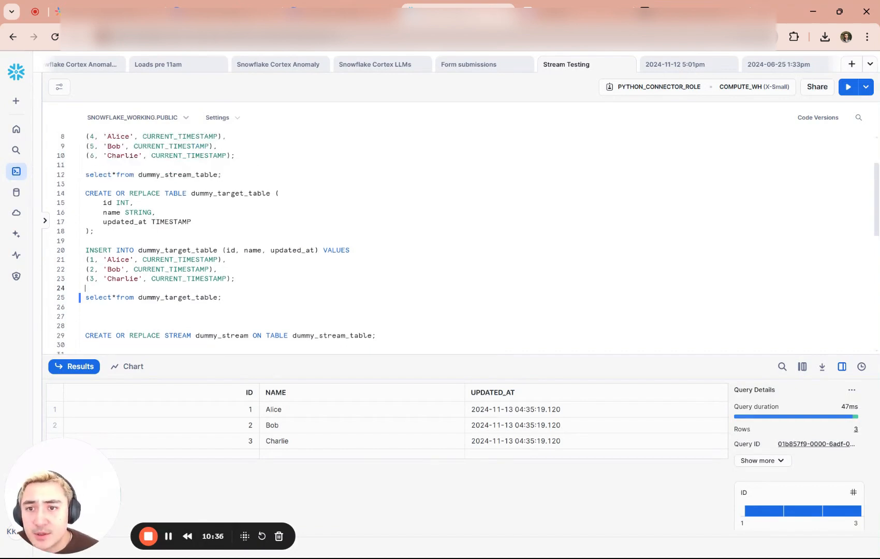
scroll(89, 259, down, 1)
click(89, 271)
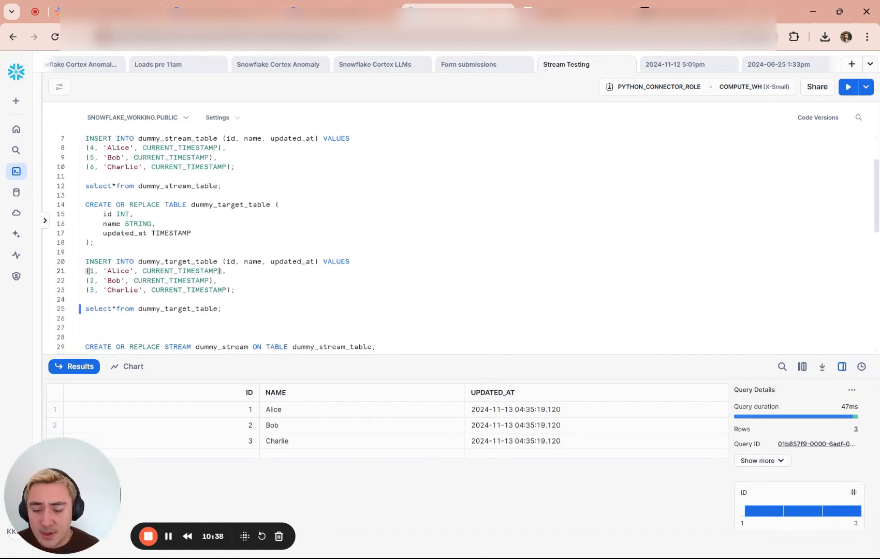
key(Right)
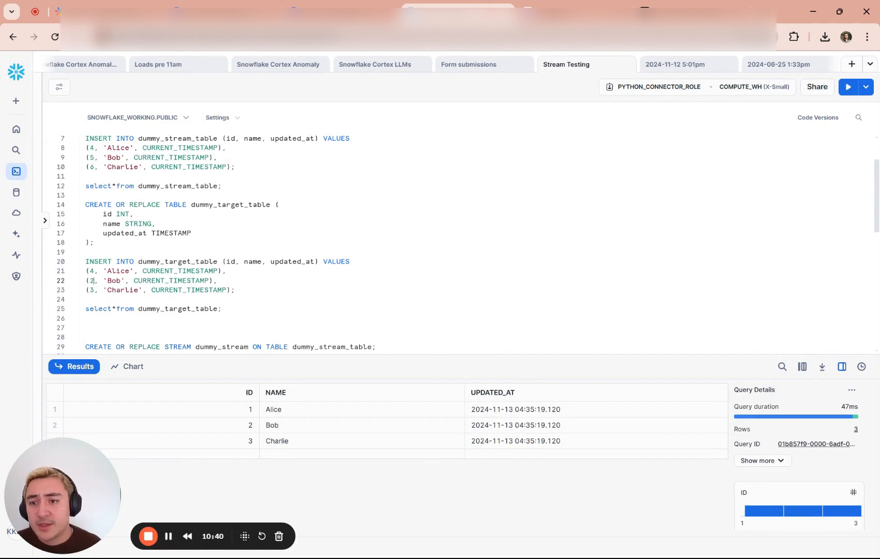
key(BackSpace)
text(5)
key(Down)
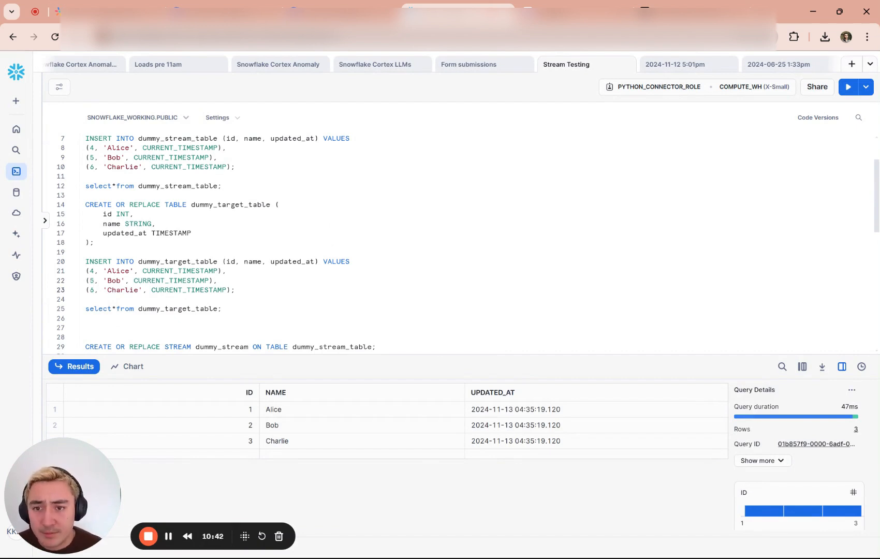
drag(235, 290, 78, 262)
key(ctrl+Return)
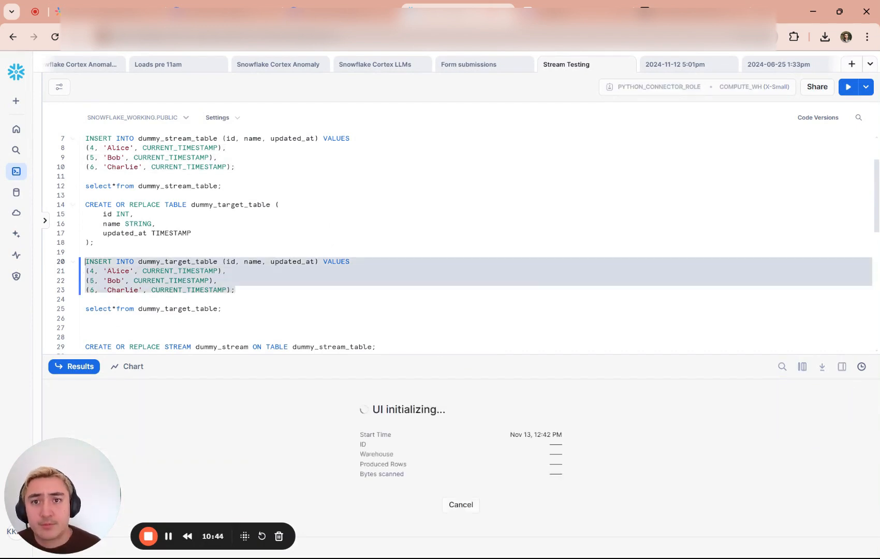
Return to Orchestra, close the task run details and re-run the pipeline from the failed task
click(352, 12)
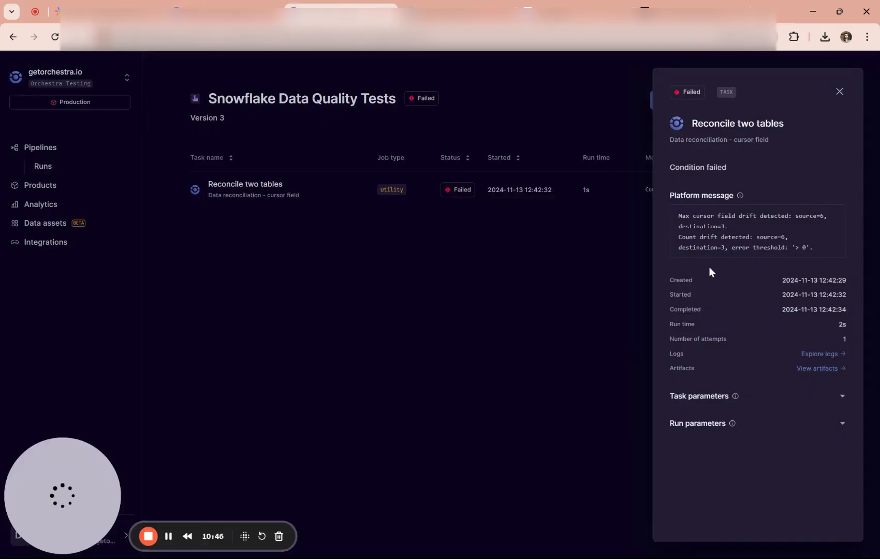
click(839, 91)
click(756, 99)
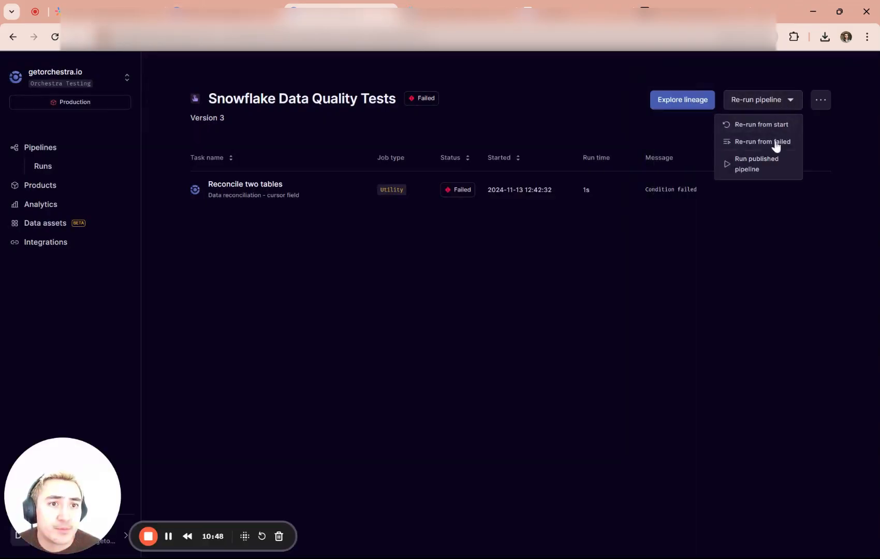
click(774, 142)
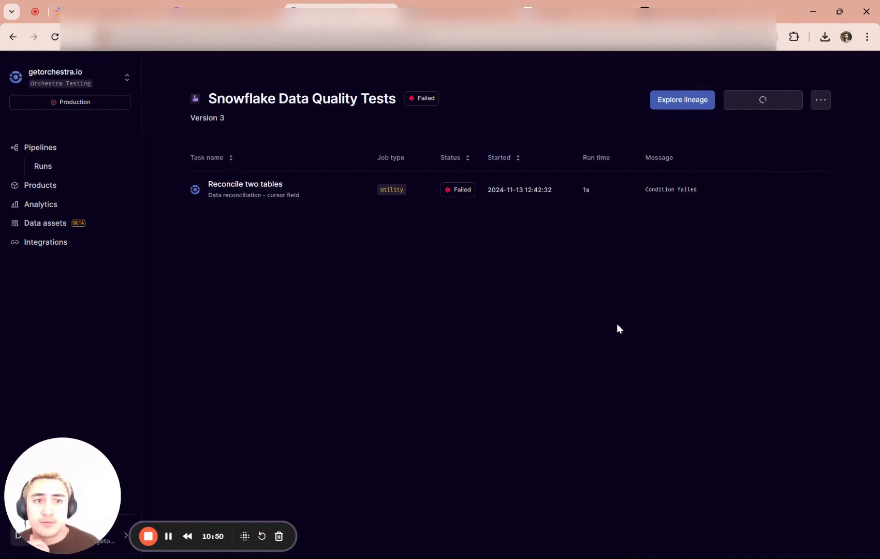
Switch to the Snowflake worksheet, query all rows of dummy_target_table and select the whole result set
click(456, 12)
click(235, 309)
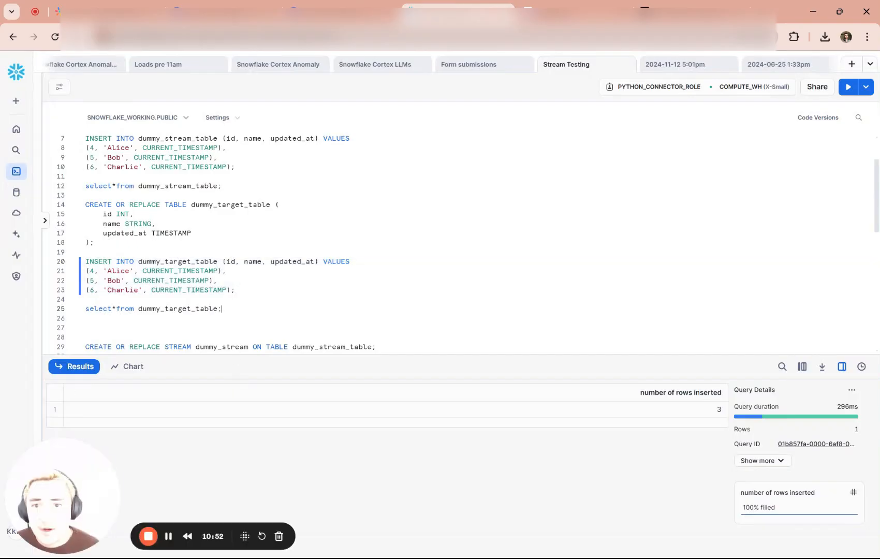
key(shift+Up)
key(ctrl+Return)
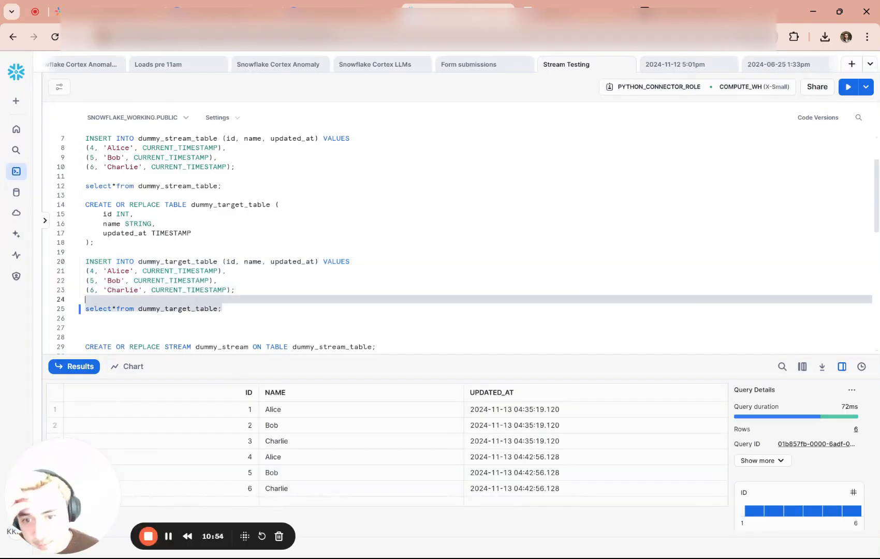
click(257, 420)
key(ctrl+a)
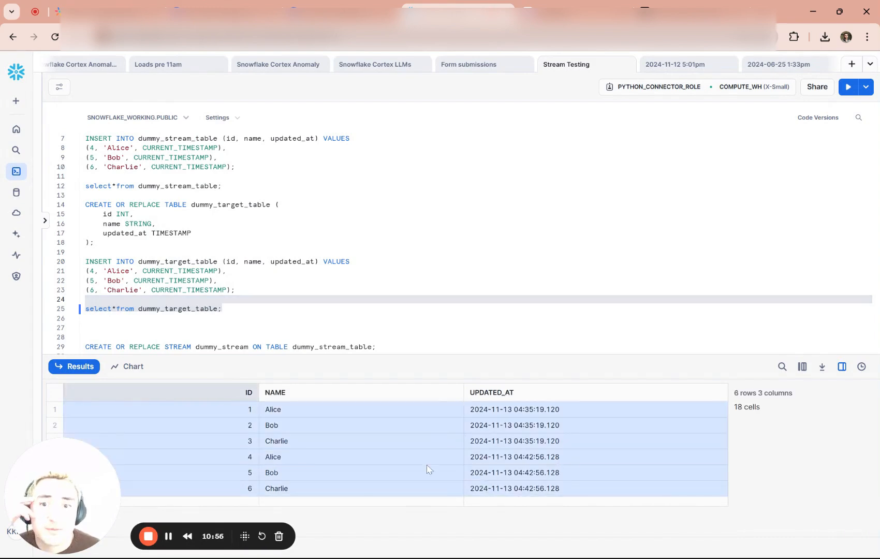
Return to the Orchestra run, open the pipeline editor, review the Reconcile two tables drift parameters and exit without changes
click(341, 12)
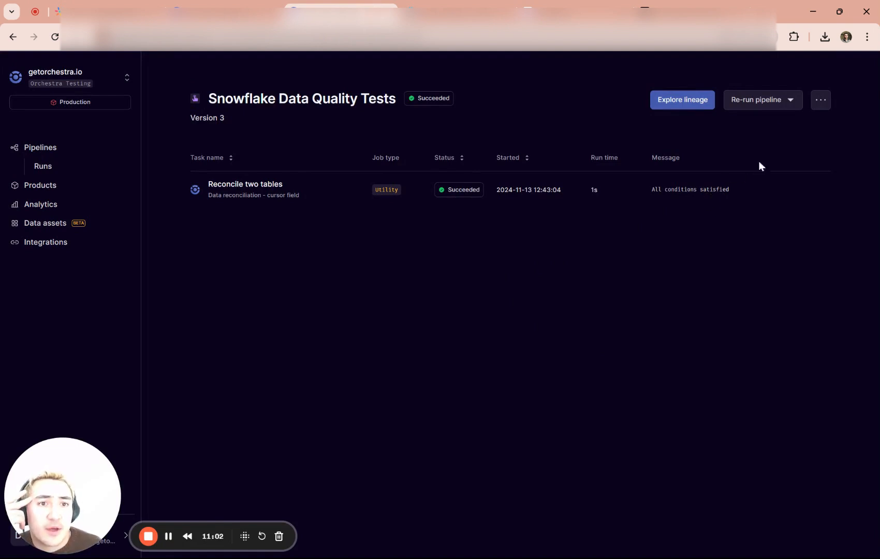
click(815, 107)
click(793, 129)
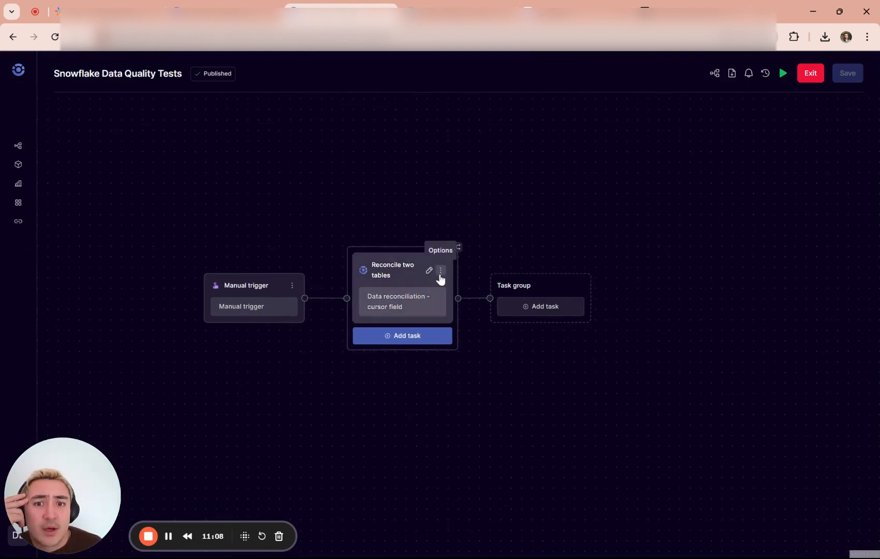
click(431, 273)
scroll(283, 347, down, 4)
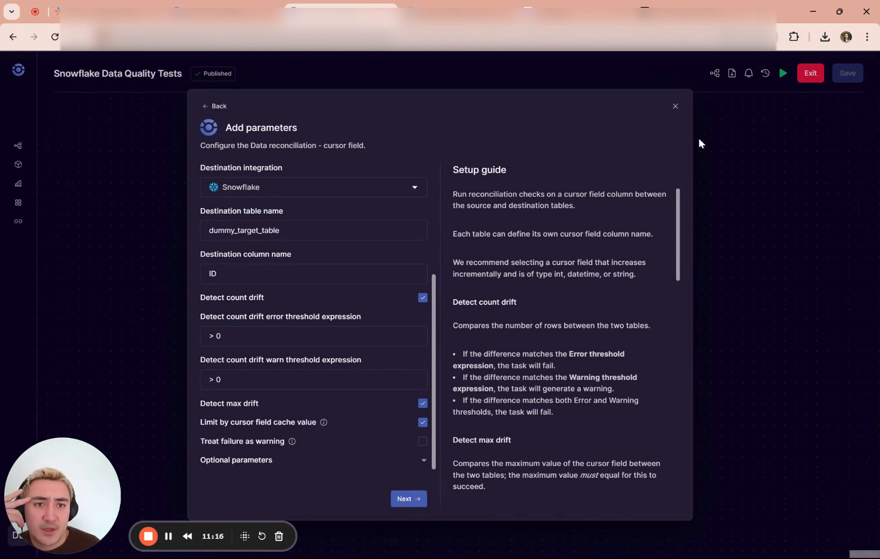
click(676, 103)
click(810, 73)
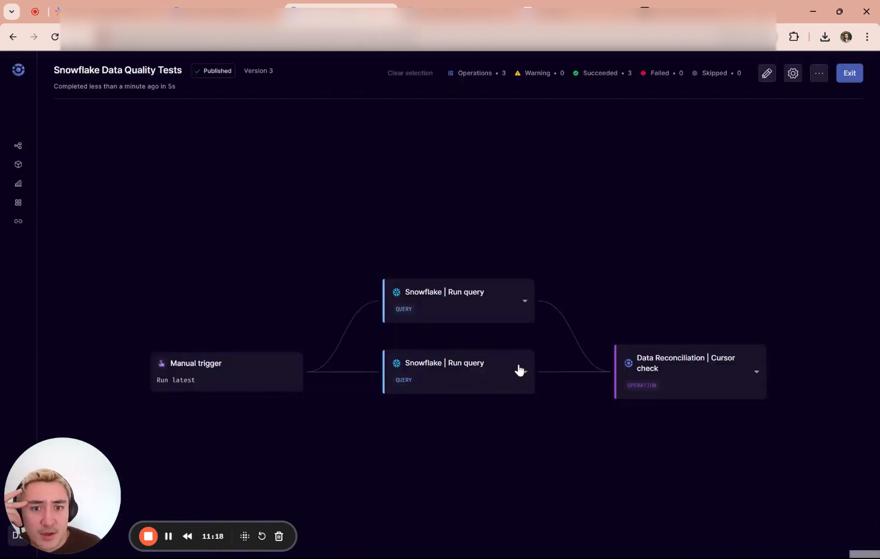
In the run lineage, read the details and Snowflake credits of the upper Run query operation, then close them
click(455, 267)
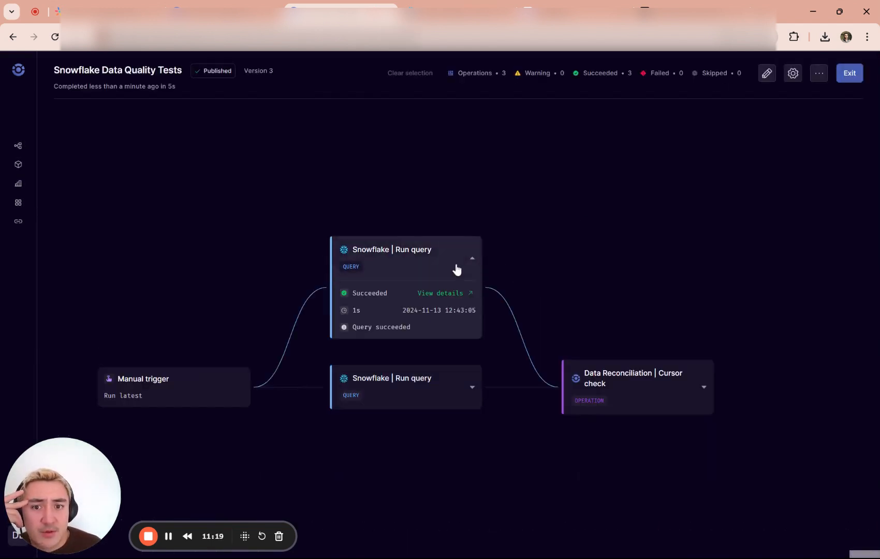
click(454, 293)
click(675, 256)
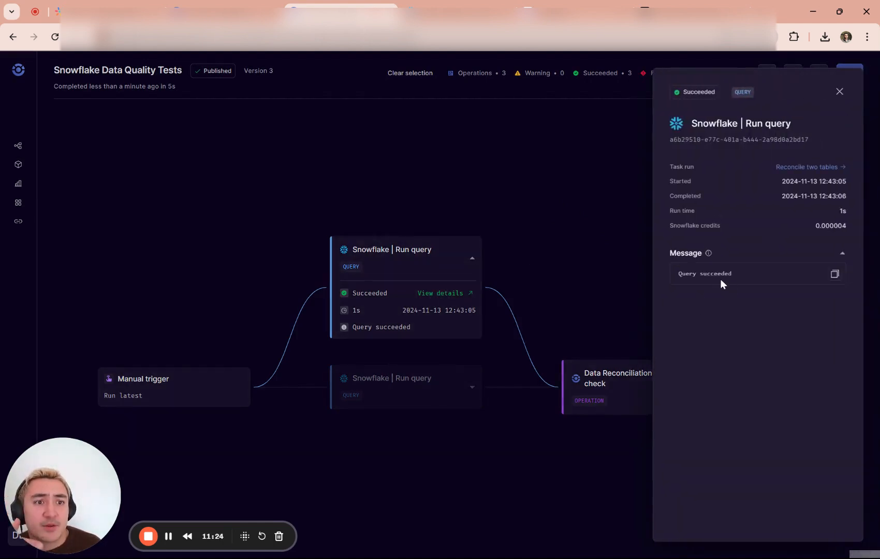
drag(820, 226, 850, 226)
click(850, 226)
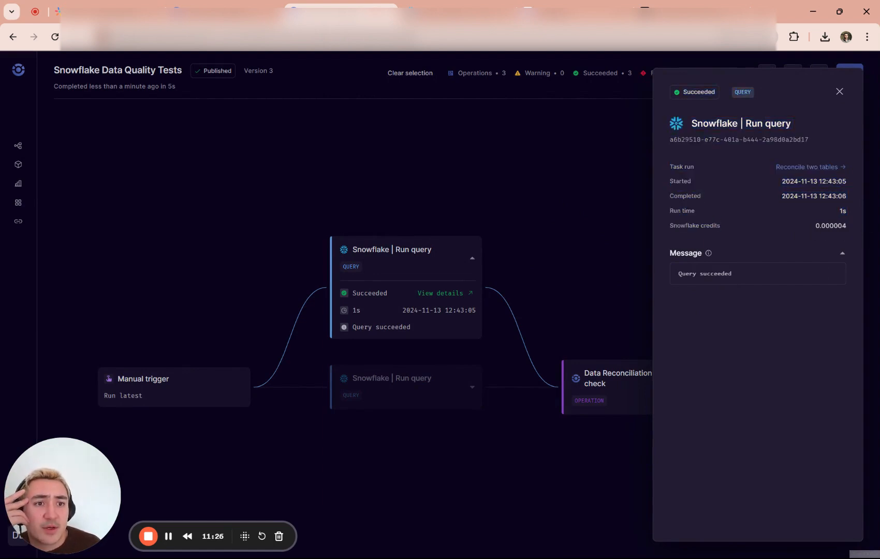
click(839, 91)
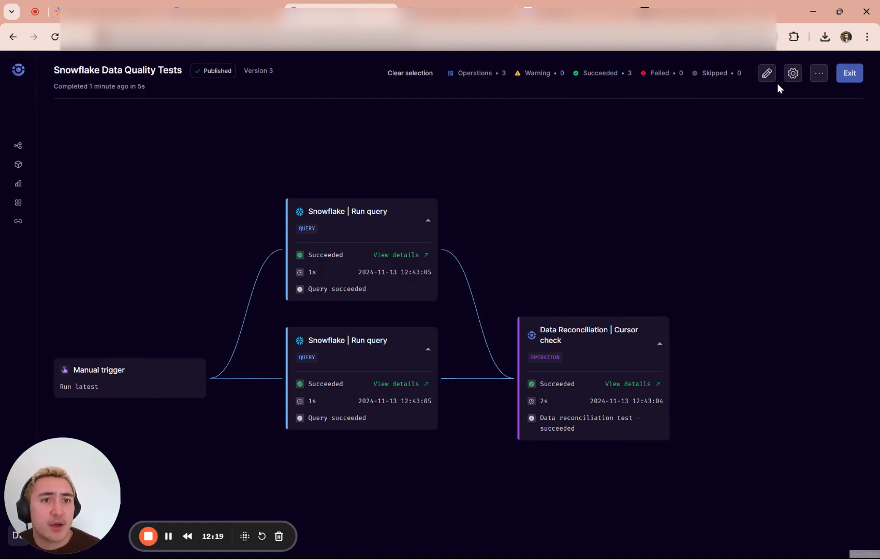
Open the pipeline editor and examine the Reconcile two tables task's source integration options, destination settings and drift parameters
click(766, 74)
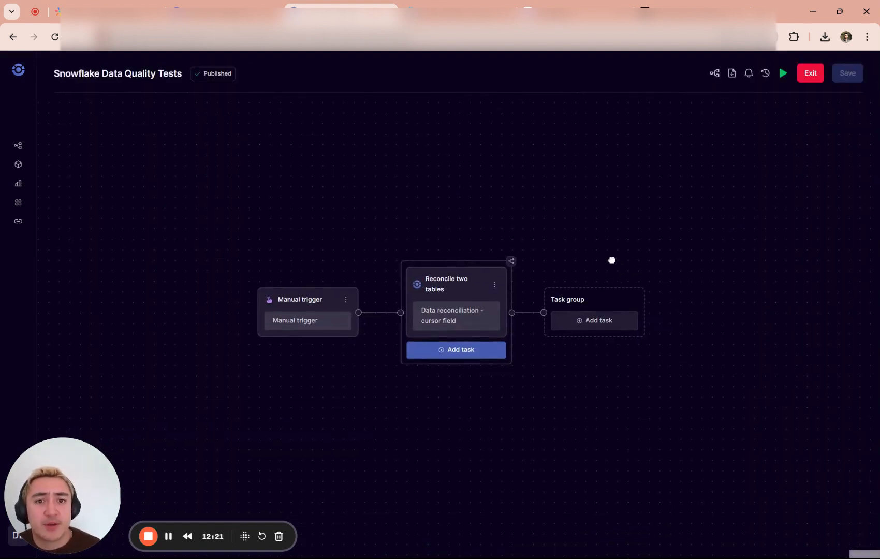
click(484, 288)
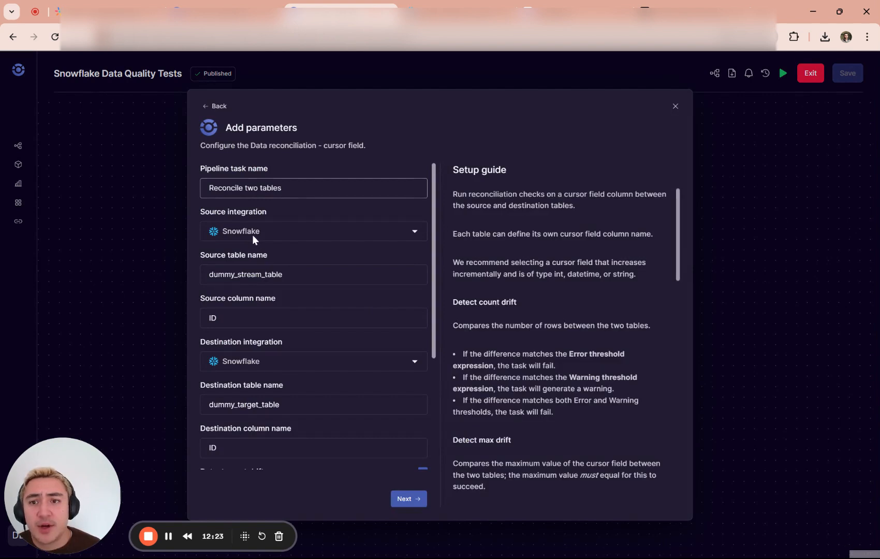
click(249, 234)
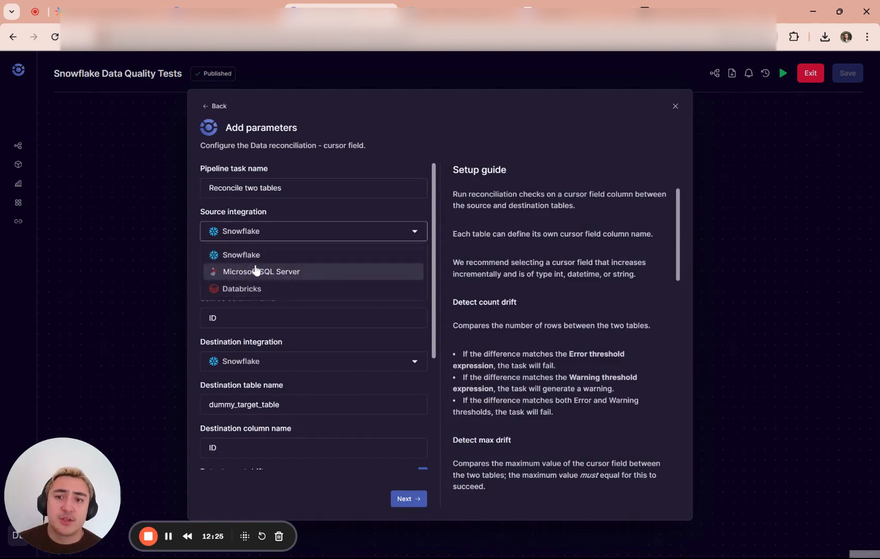
click(194, 218)
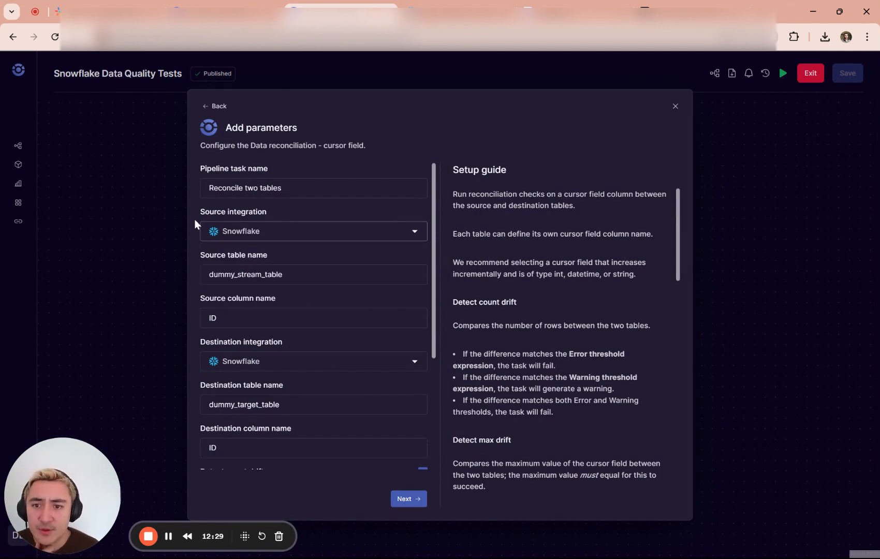
scroll(296, 331, down, 3)
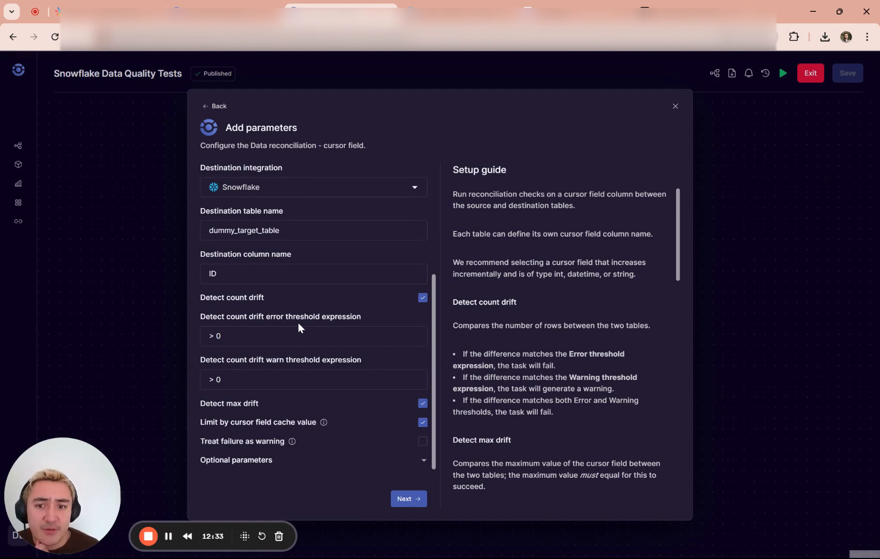
scroll(300, 331, up, 3)
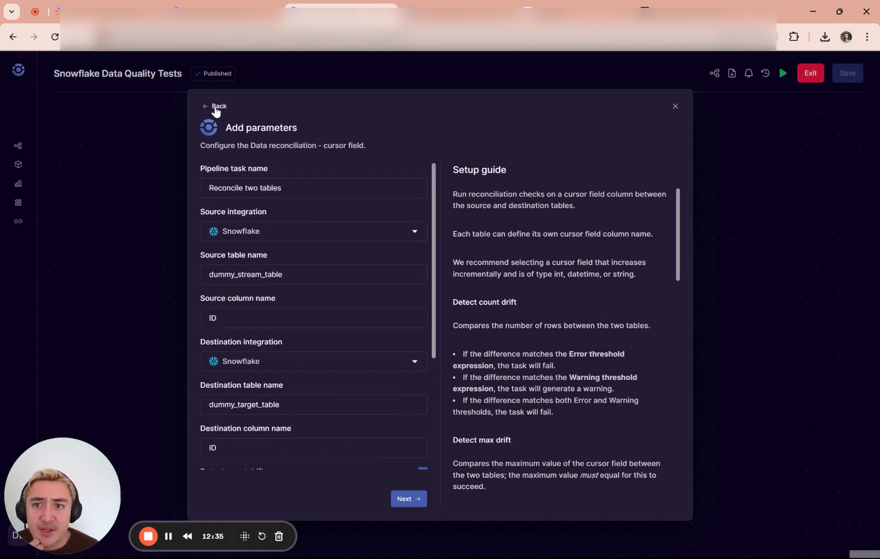
Leave the task parameters and search the integrations available for a new connection for "s3", then "datalake"
click(73, 189)
click(24, 221)
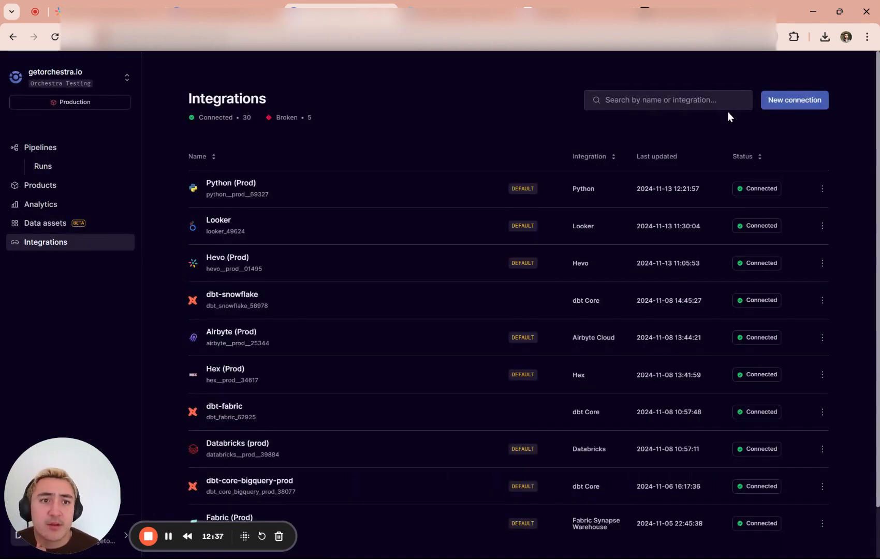
click(769, 99)
text(s3)
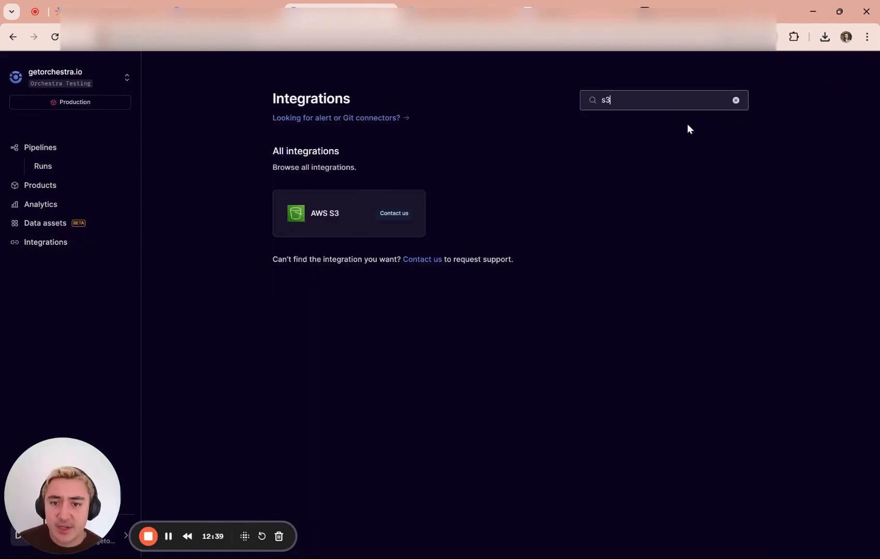
key(ctrl+a)
text(datalake)
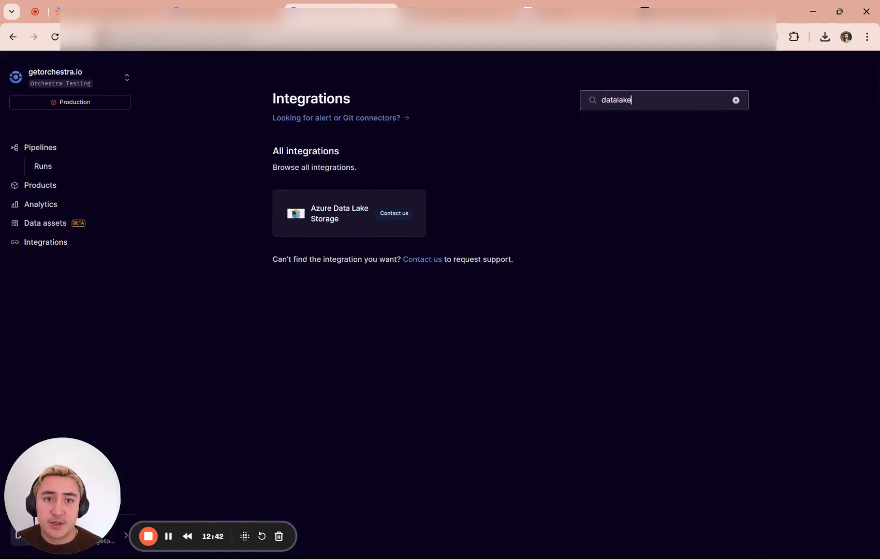
Search the available integrations for "object", then "cloud", and point out the Cloud Storage entry
key(ctrl+a)
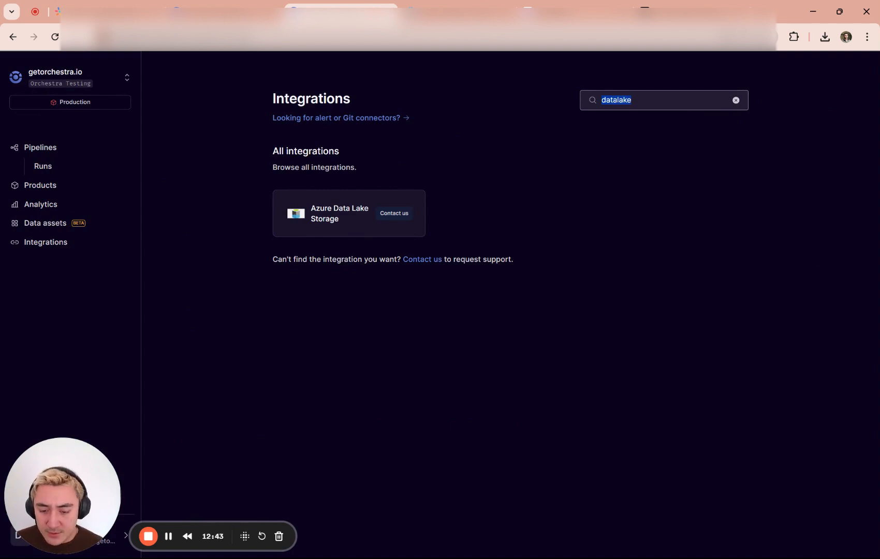
text(object)
key(ctrl+a)
text(cloud)
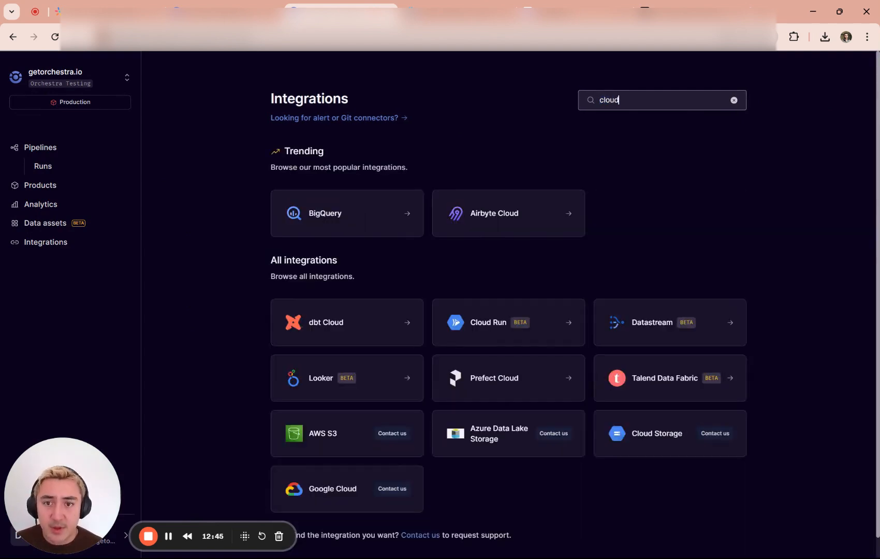
triple_click(664, 434)
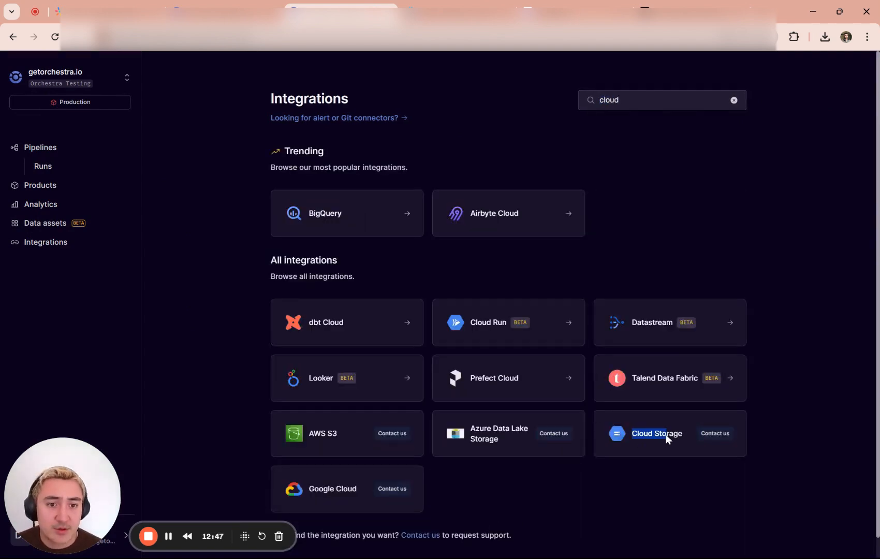
click(677, 437)
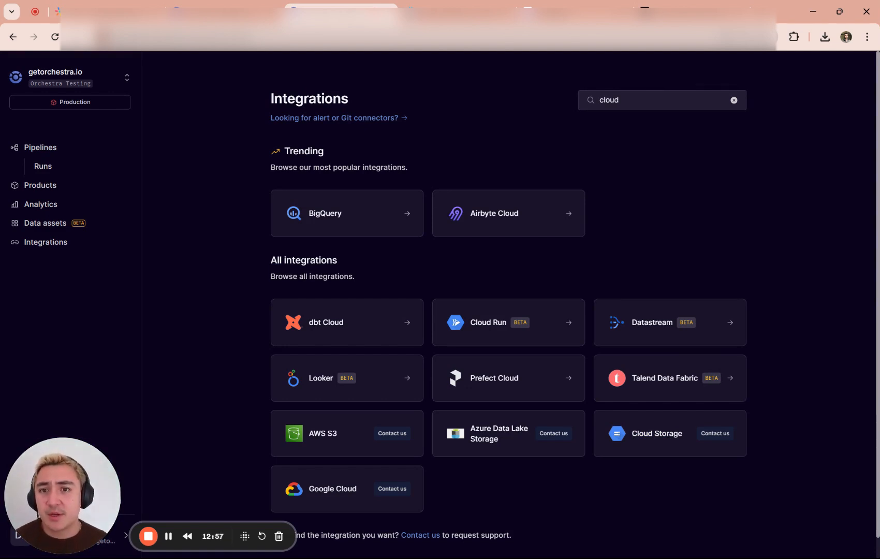
Switch to the Medium article announcing Data Reconciliation and view the reconciliation lineage image near its beginning
click(687, 6)
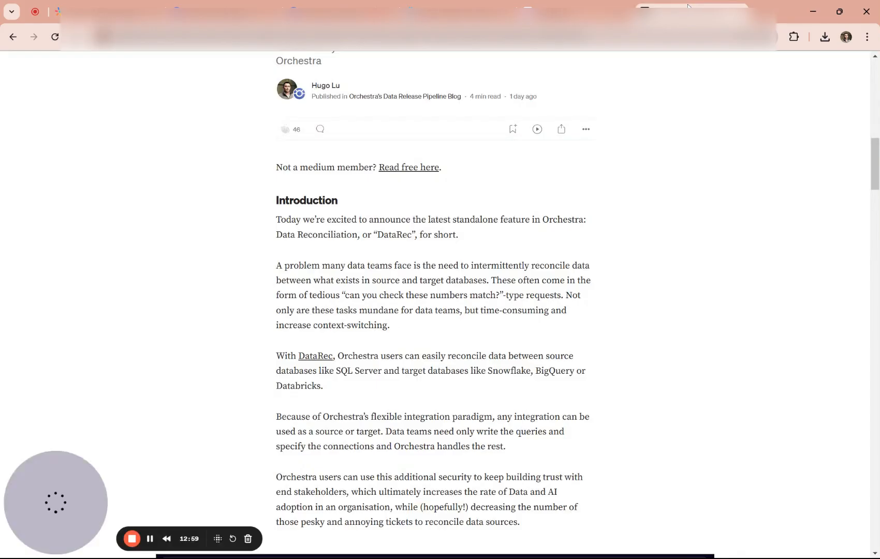
scroll(454, 336, up, 10)
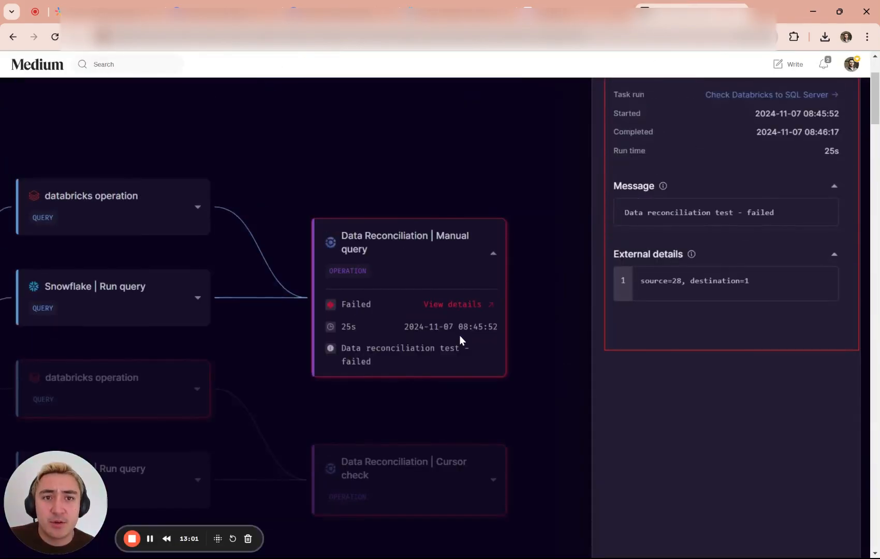